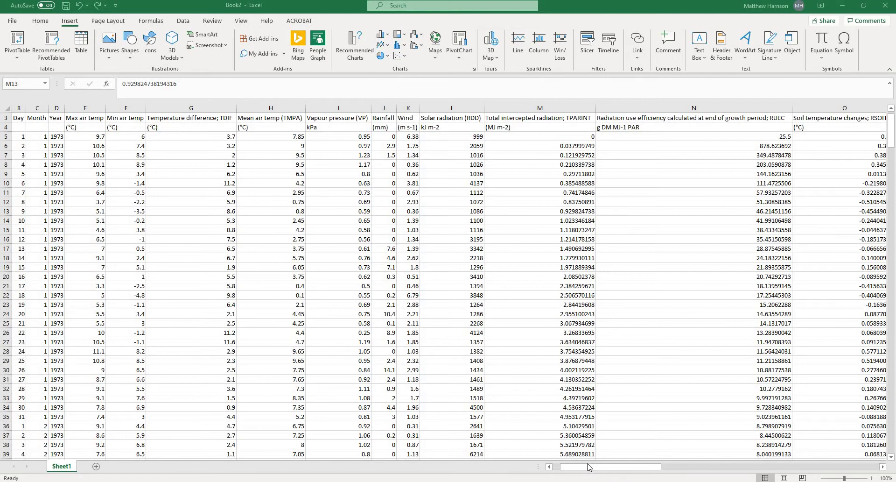
# Start a PivotTable from the weather data, placed on the existing worksheet
pyautogui.moveTo(573, 469); pyautogui.dragTo(434, 467)
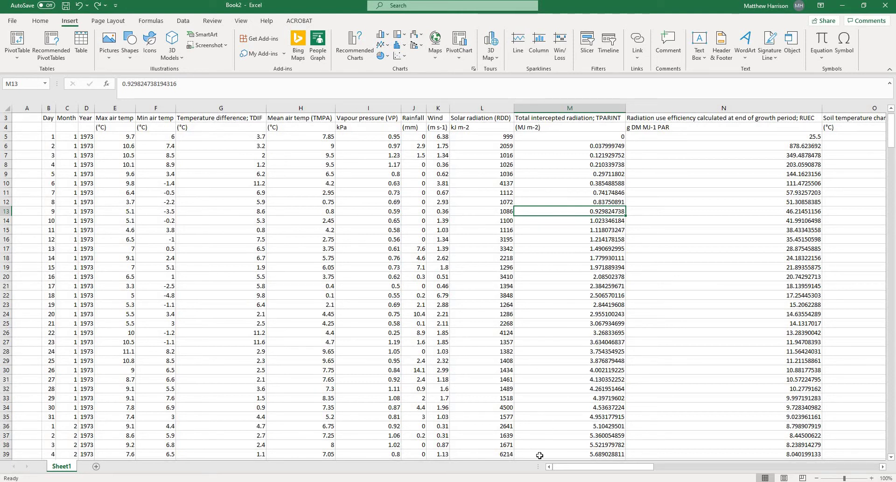
pyautogui.moveTo(566, 469); pyautogui.dragTo(789, 466)
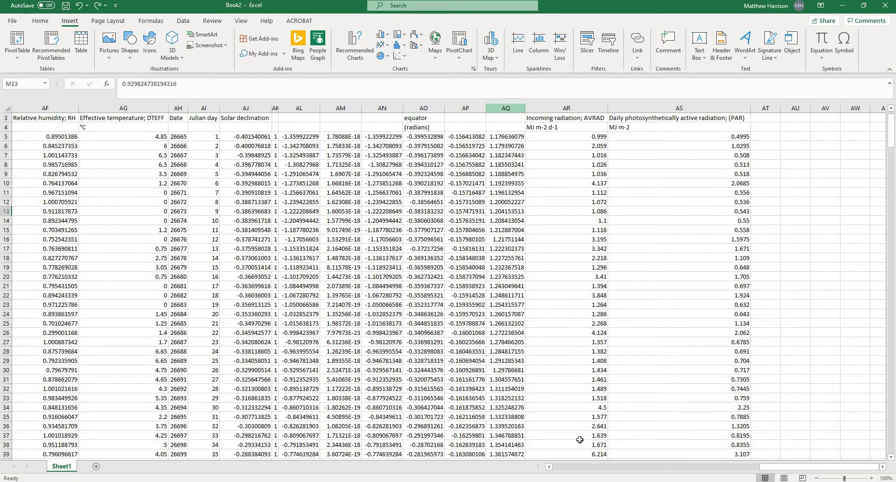
pyautogui.moveTo(772, 468); pyautogui.dragTo(509, 479)
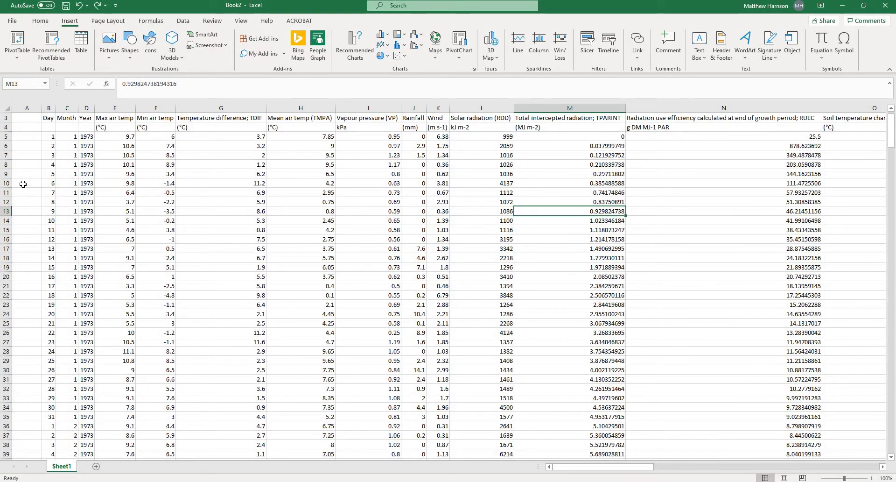
pyautogui.click(227, 208)
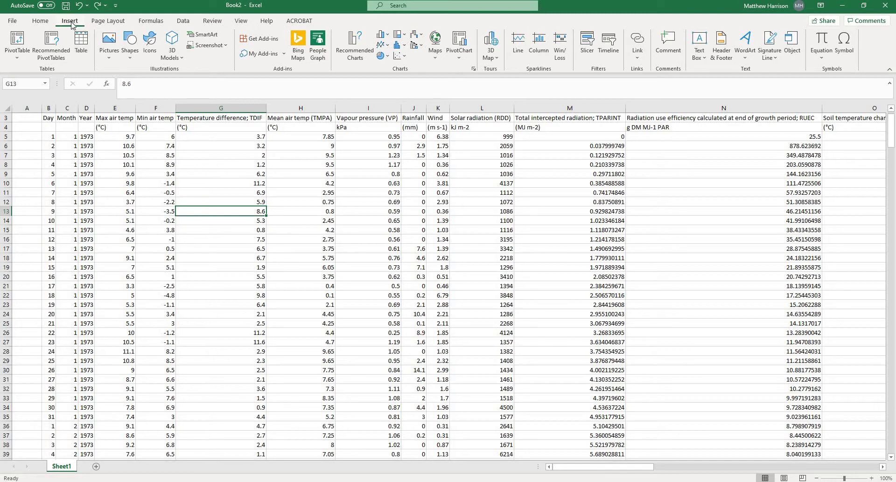
pyautogui.click(19, 47)
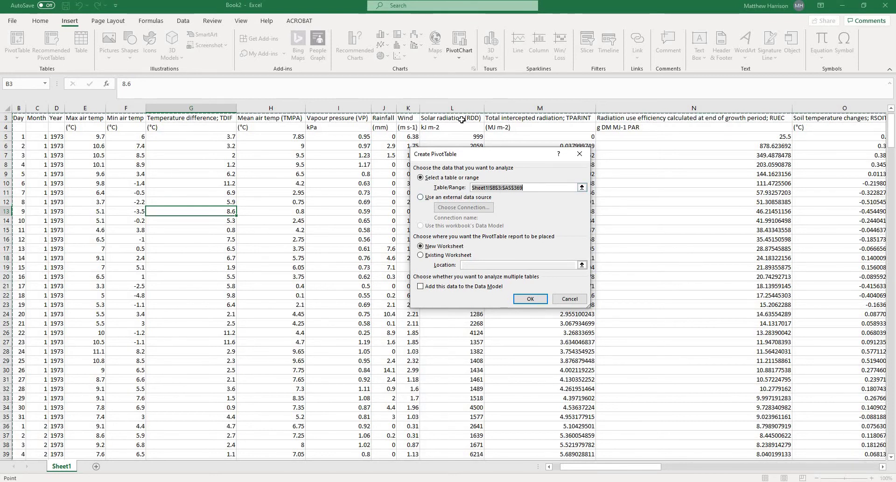
pyautogui.click(442, 107)
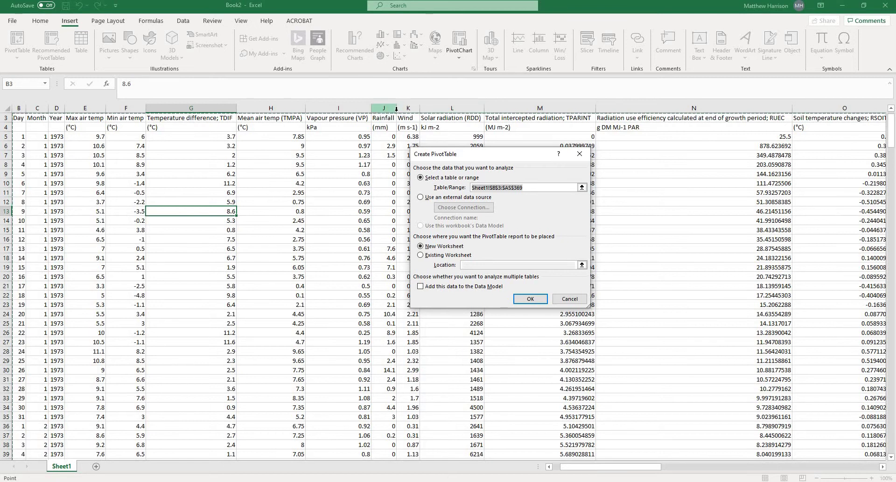
pyautogui.click(447, 256)
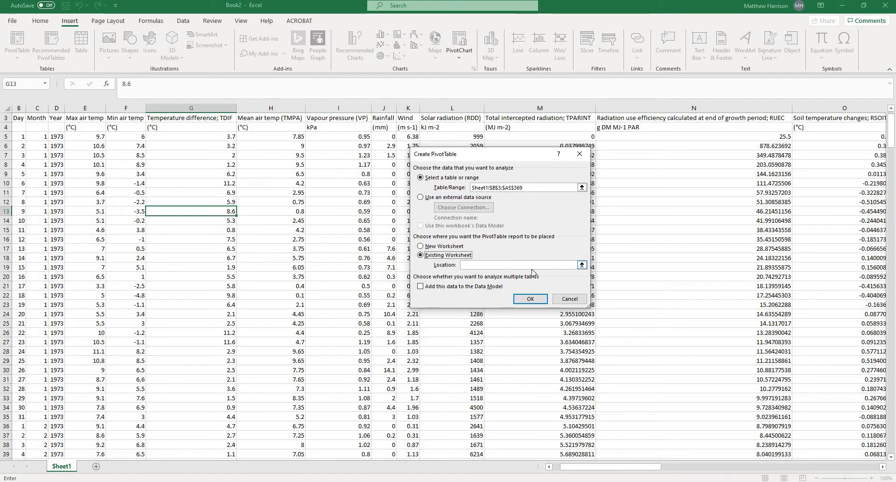
# Set AV7 as the PivotTable location, then cancel after the invalid field name error
pyautogui.click(581, 265)
pyautogui.moveTo(605, 470); pyautogui.dragTo(883, 472)
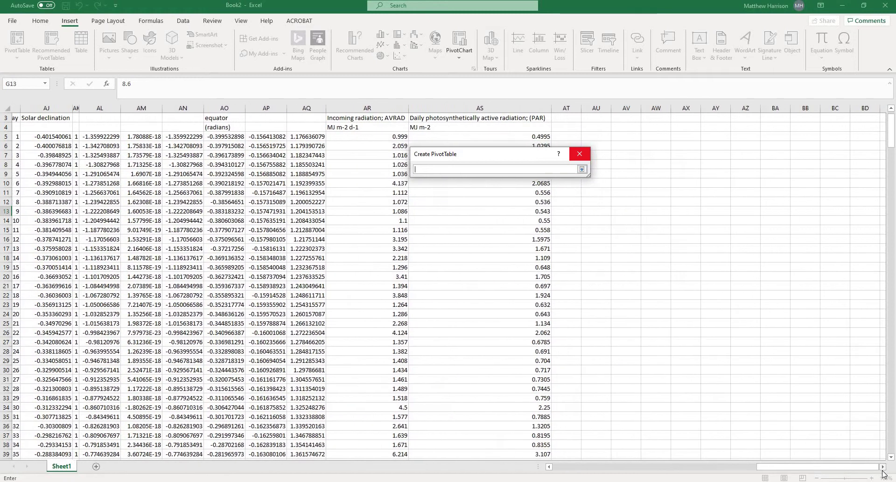
pyautogui.moveTo(486, 161); pyautogui.dragTo(267, 155)
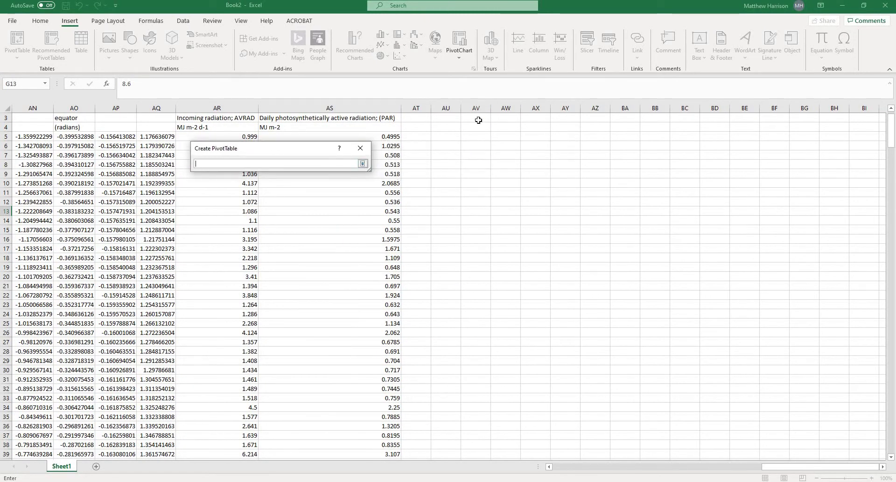
pyautogui.click(486, 154)
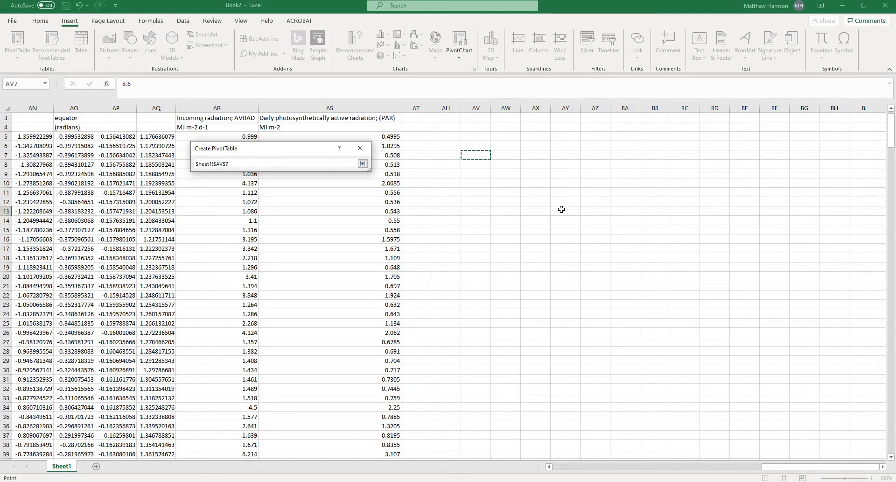
pyautogui.press('Return')
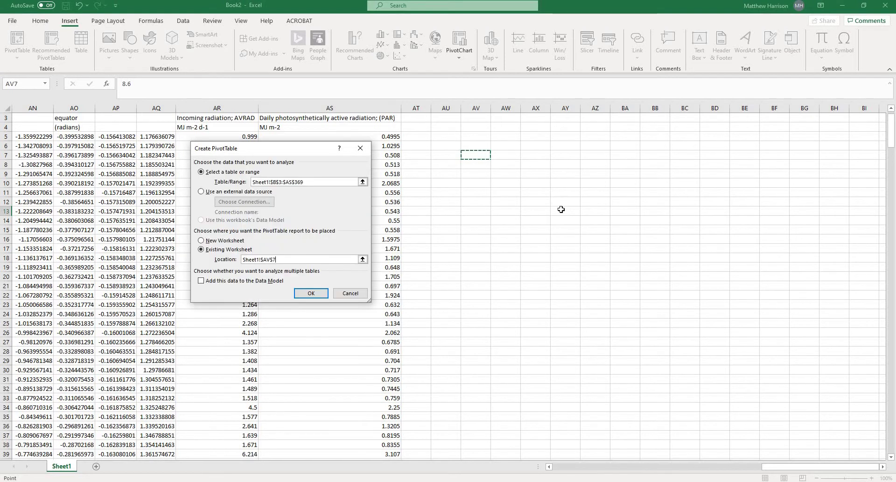
pyautogui.click(310, 293)
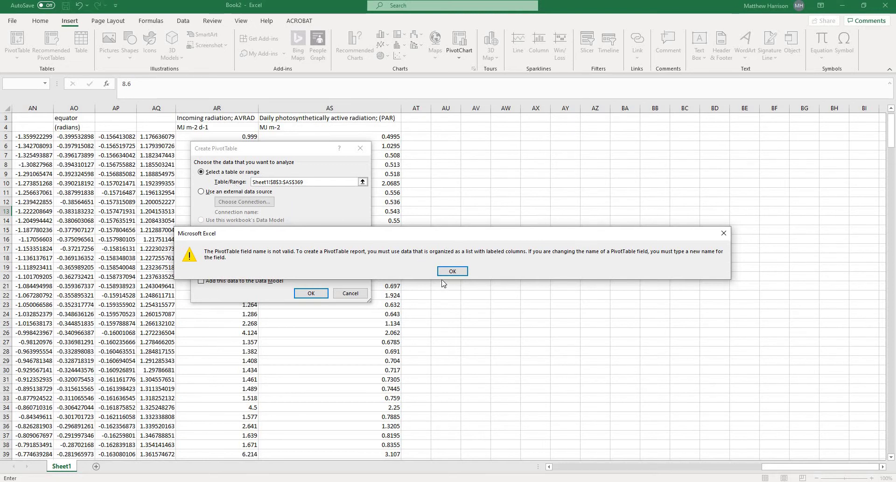
pyautogui.click(466, 274)
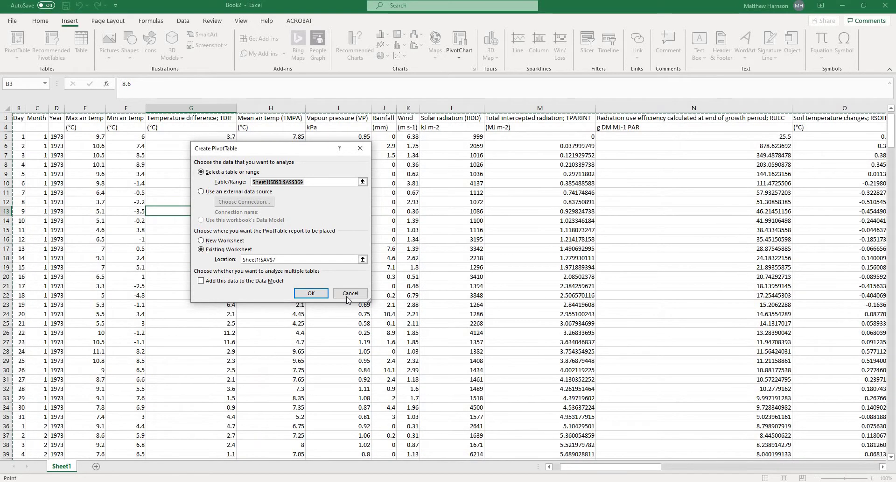
pyautogui.click(348, 295)
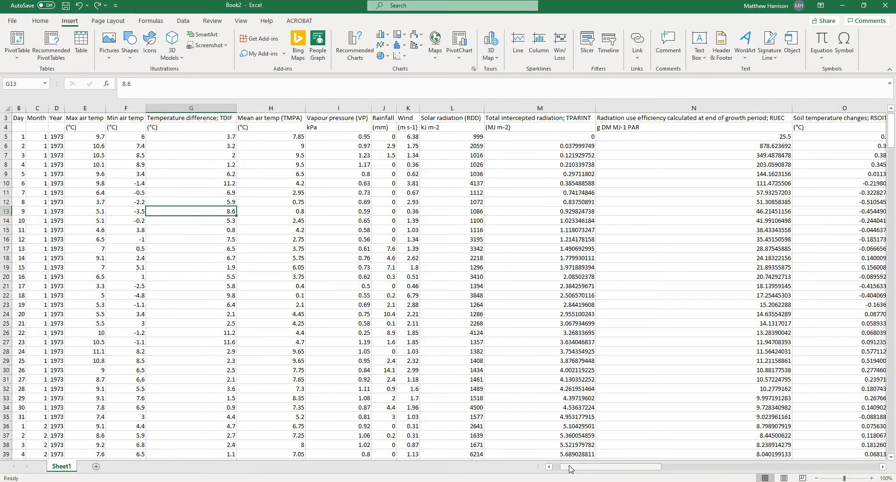
# Delete the units row 4 beneath the headers
pyautogui.hscroll(-1, 233, 229)
pyautogui.click(157, 155)
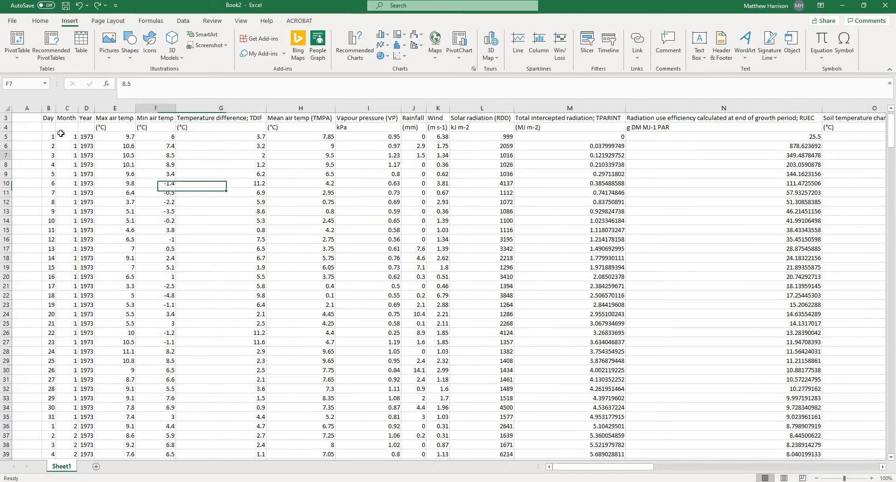
pyautogui.click(7, 126)
pyautogui.rightClick(7, 126)
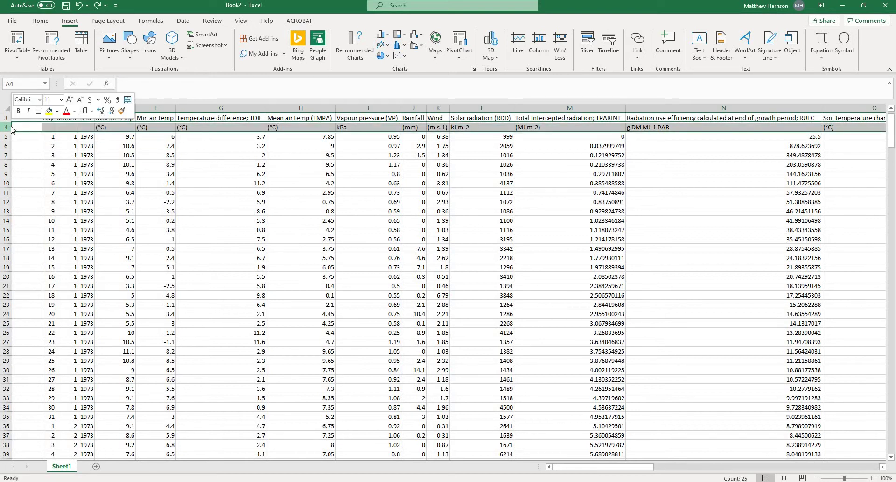
pyautogui.click(37, 216)
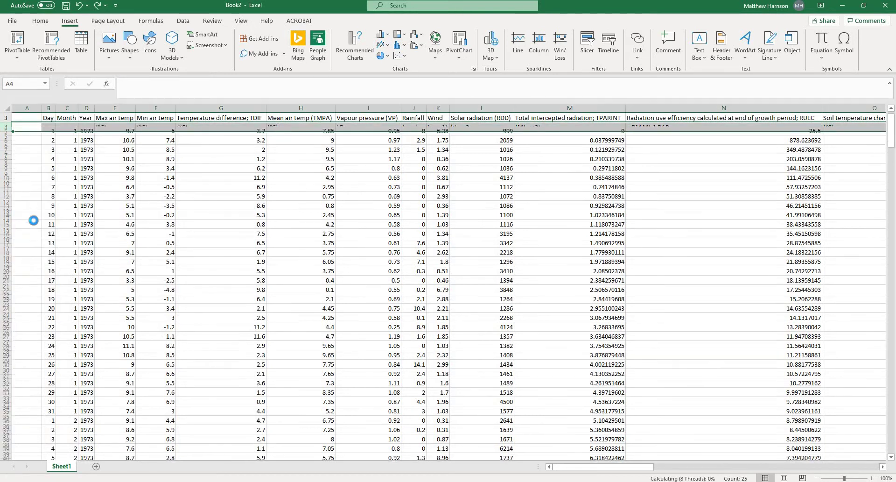
# Zoom the sheet to 90% and autofit the Date and Year columns
pyautogui.click(89, 164)
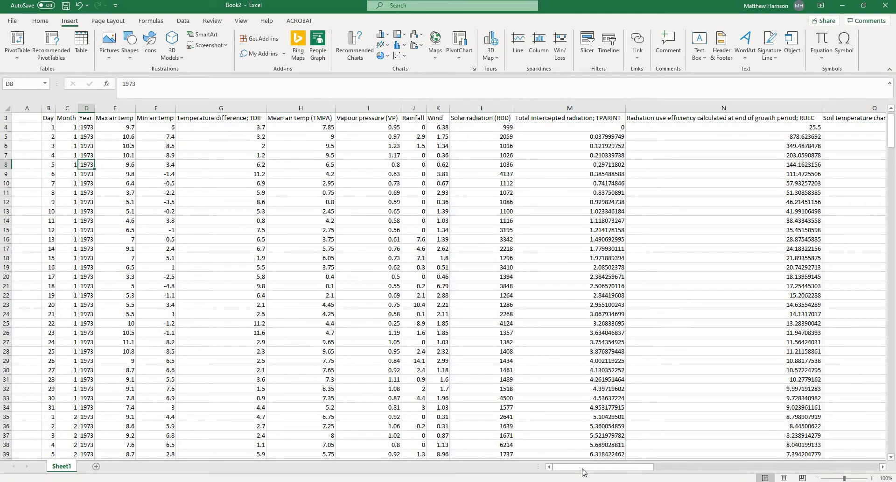
pyautogui.moveTo(605, 473); pyautogui.dragTo(829, 468)
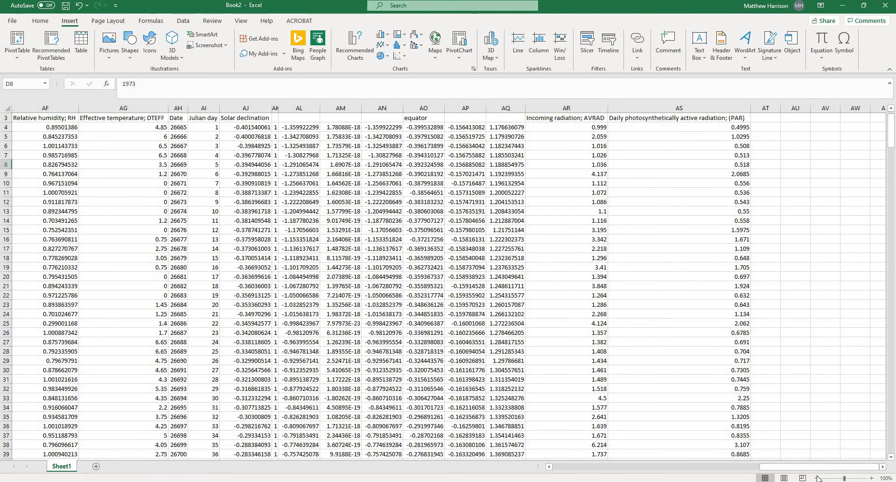
pyautogui.click(817, 477)
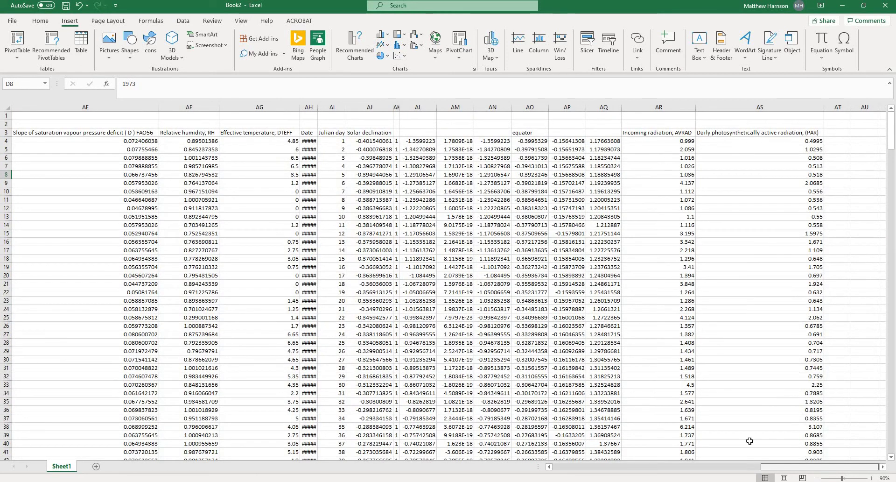
pyautogui.hscroll(-4, 750, 442)
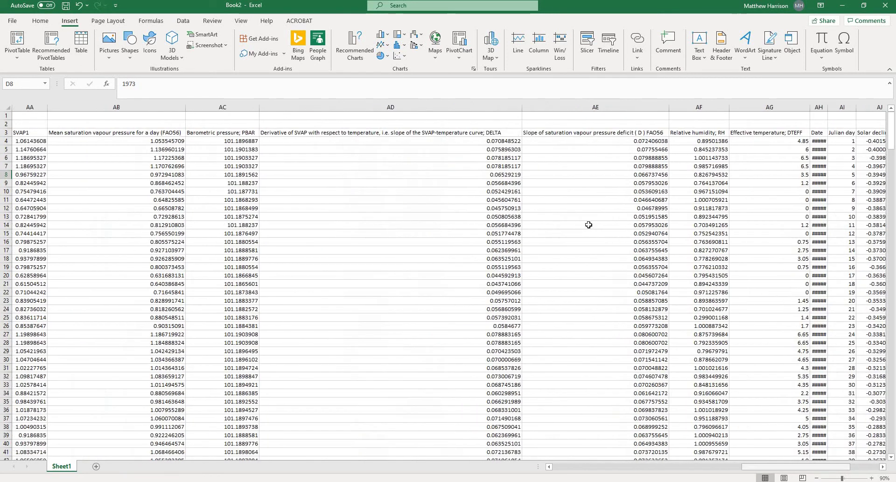
pyautogui.doubleClick(828, 106)
pyautogui.hscroll(-15, 724, 468)
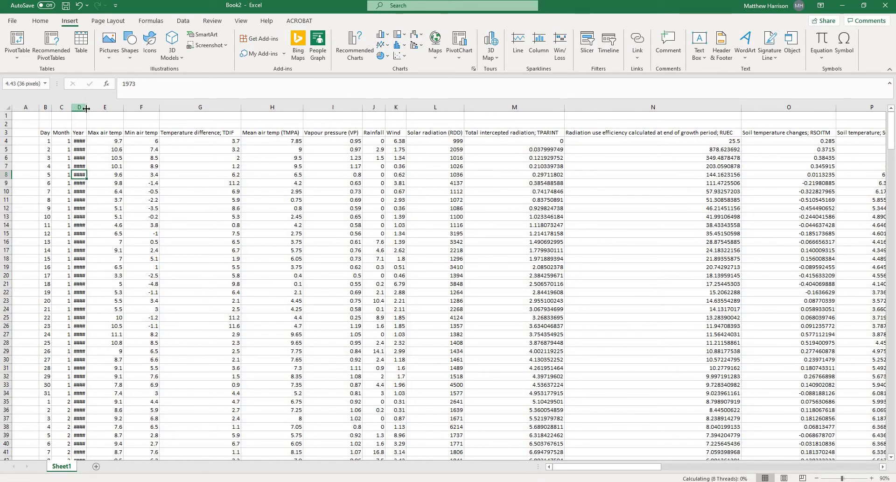
pyautogui.doubleClick(87, 107)
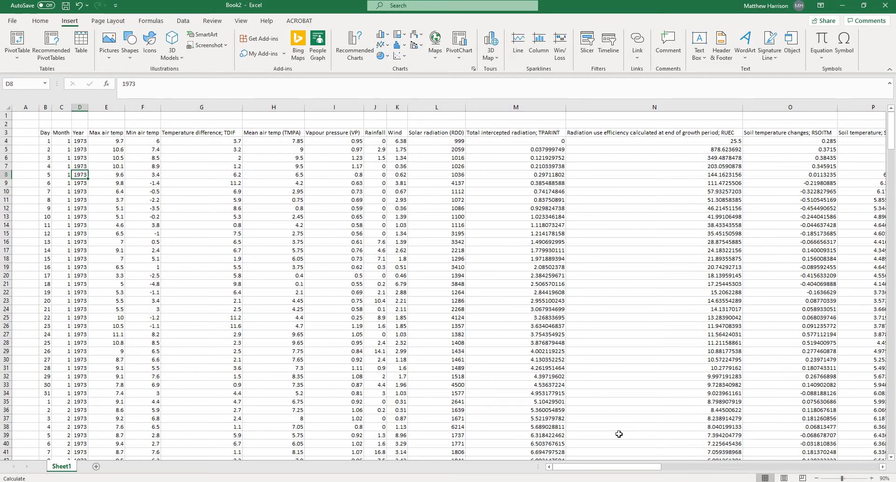
# Delete the unlabelled columns AK through AQ and return to the start of the data
pyautogui.moveTo(640, 468); pyautogui.dragTo(853, 467)
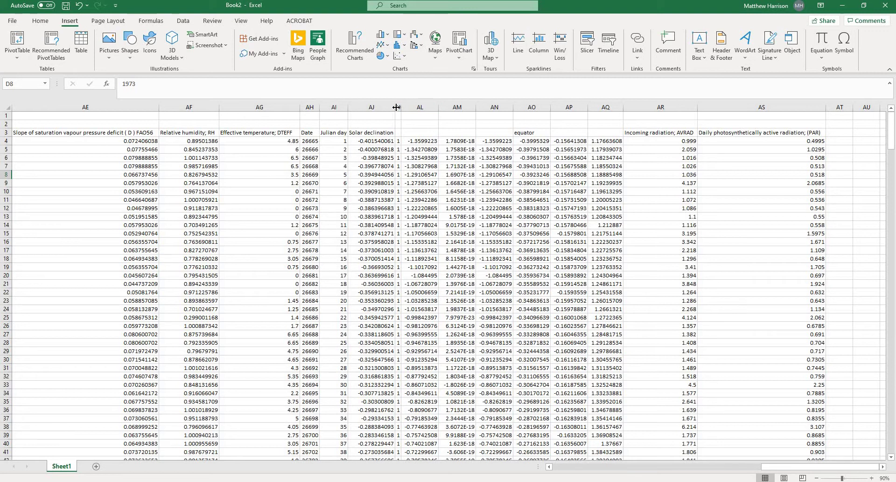
pyautogui.moveTo(398, 109); pyautogui.dragTo(604, 109)
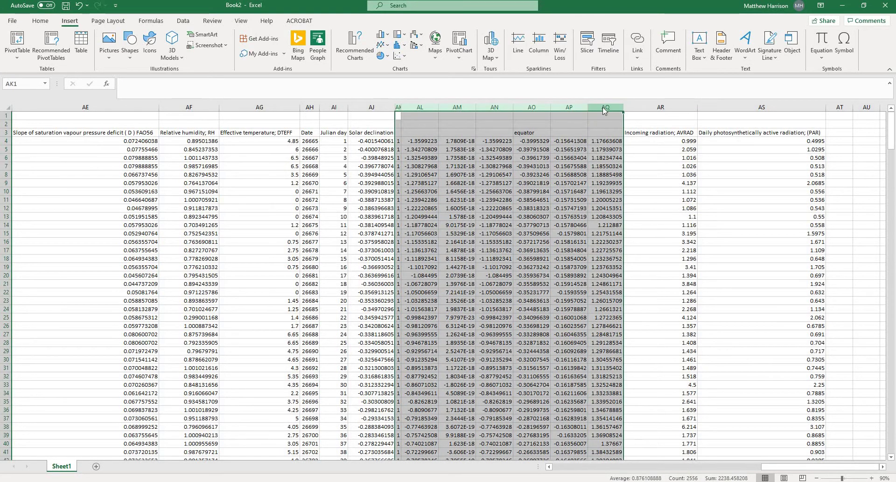
pyautogui.rightClick(605, 108)
pyautogui.click(629, 198)
pyautogui.click(474, 201)
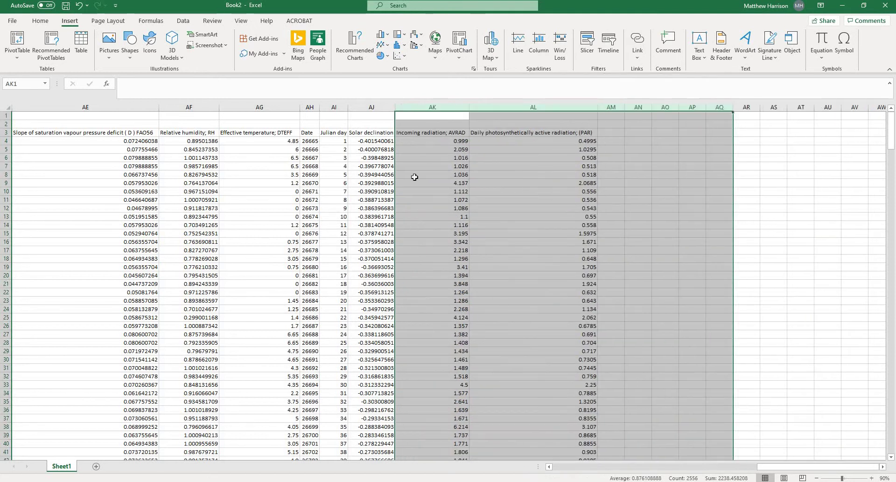
pyautogui.hotkey('ctrl', 'Left')
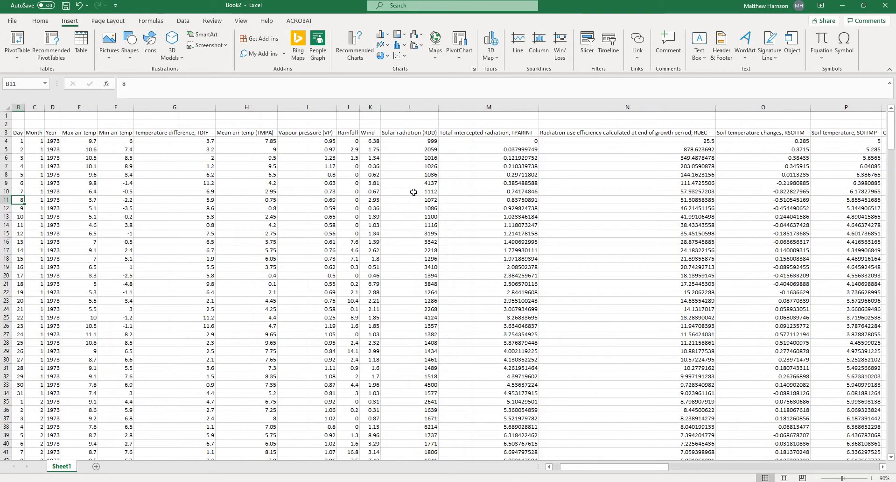
# Create a PivotTable from the cleaned data on the existing worksheet at cell AP8
pyautogui.press('Left')
pyautogui.press('Right')
pyautogui.press('Right')
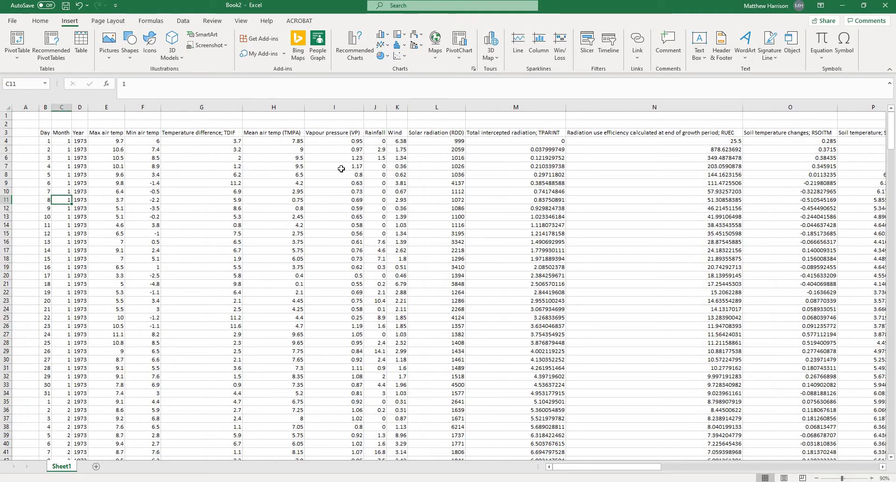
pyautogui.click(17, 41)
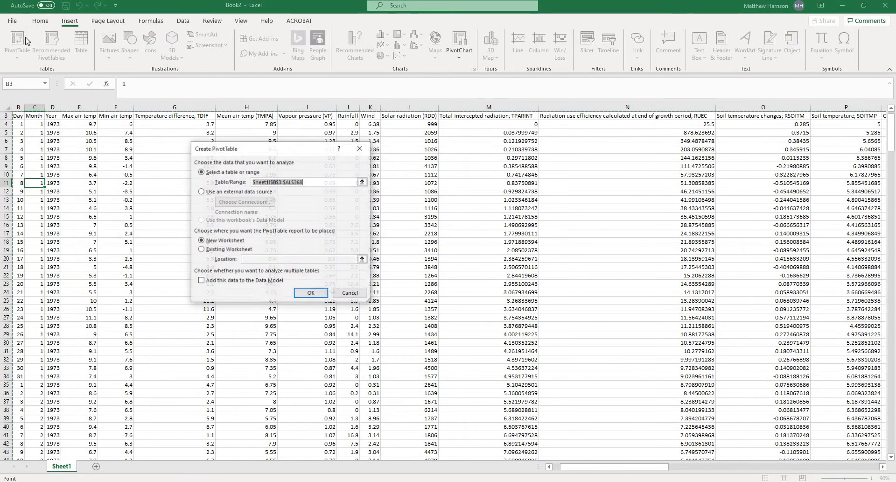
pyautogui.click(229, 249)
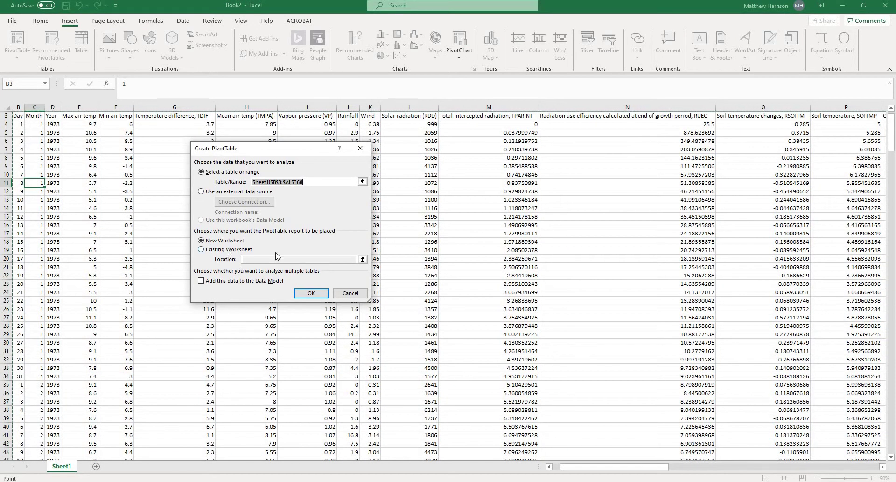
pyautogui.click(363, 259)
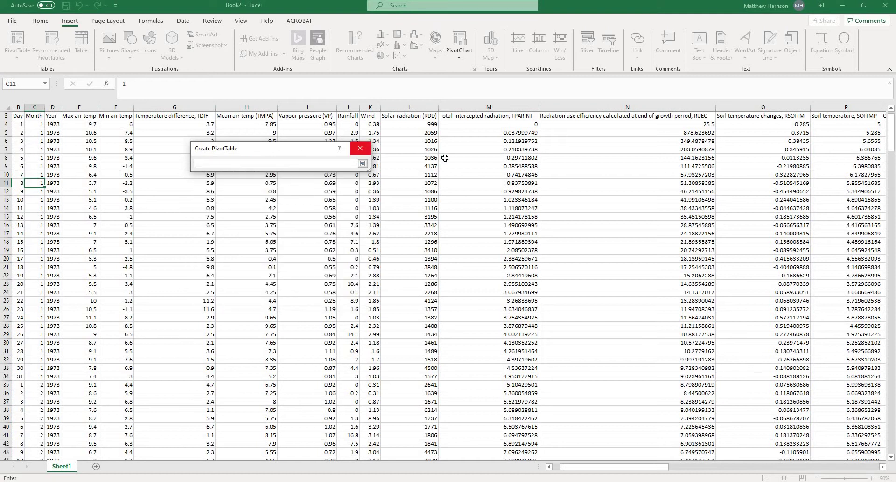
pyautogui.click(478, 159)
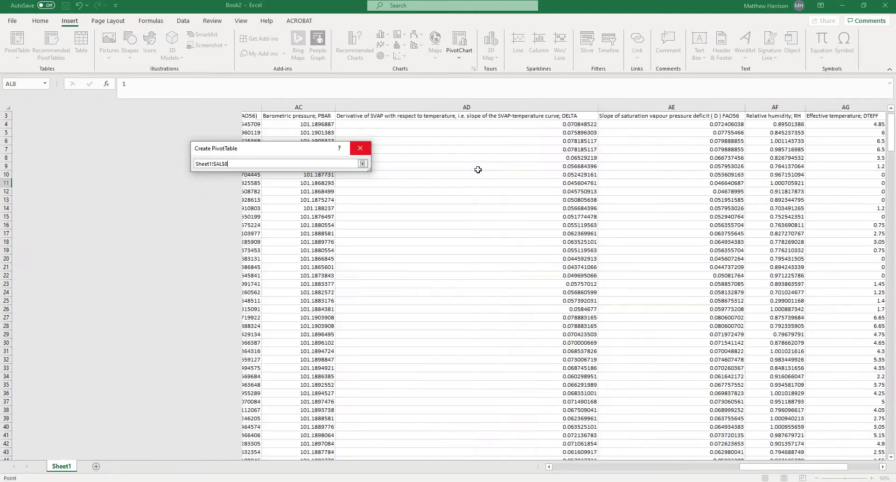
pyautogui.hotkey('ctrl', 'Right')
pyautogui.press('Right')
pyautogui.press('Right')
pyautogui.press('Right')
pyautogui.press('Right')
pyautogui.press('Right')
pyautogui.press('Right')
pyautogui.press('Right')
pyautogui.press('Right')
pyautogui.press('Right')
pyautogui.press('Left')
pyautogui.press('Left')
pyautogui.press('Left')
pyautogui.press('Left')
pyautogui.press('Left')
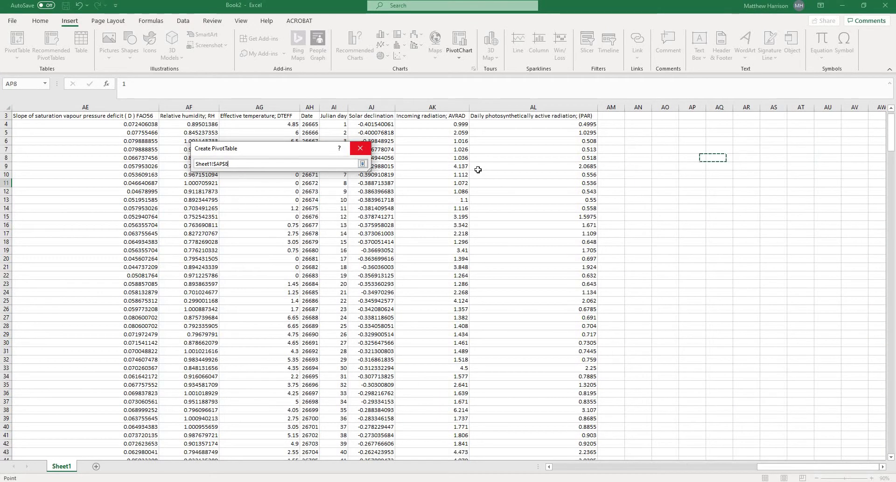
pyautogui.press('Return')
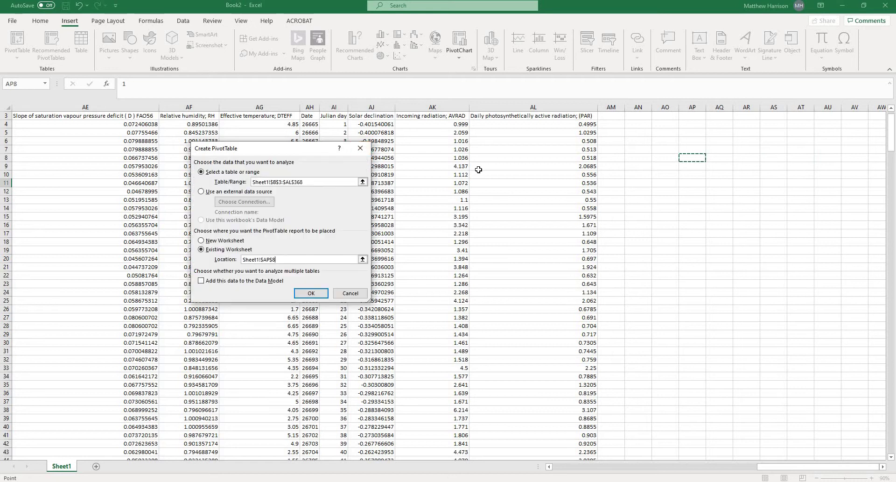
pyautogui.click(319, 294)
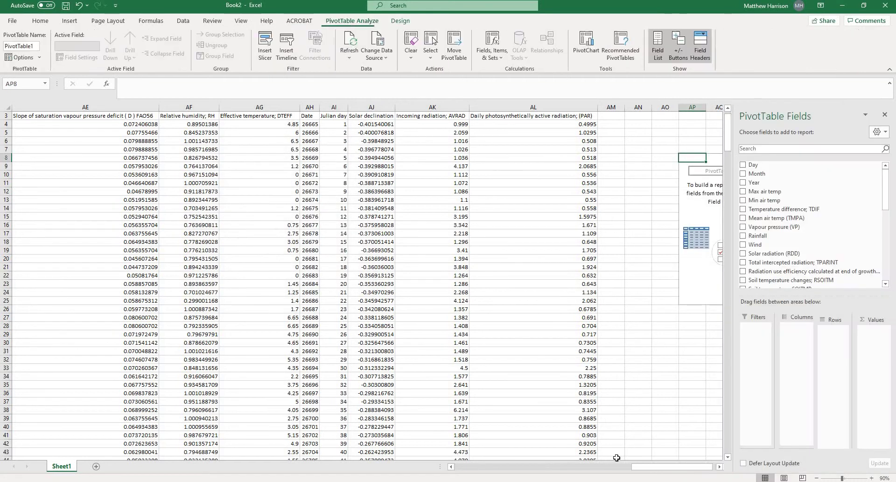
# Turn on the classic PivotTable layout in the PivotTable Options Display settings
pyautogui.moveTo(635, 469); pyautogui.dragTo(720, 469)
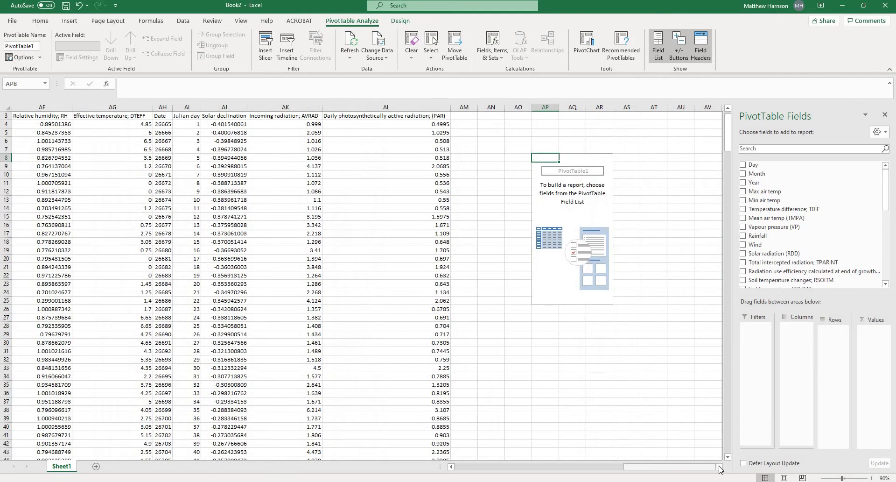
pyautogui.hscroll(3, 682, 442)
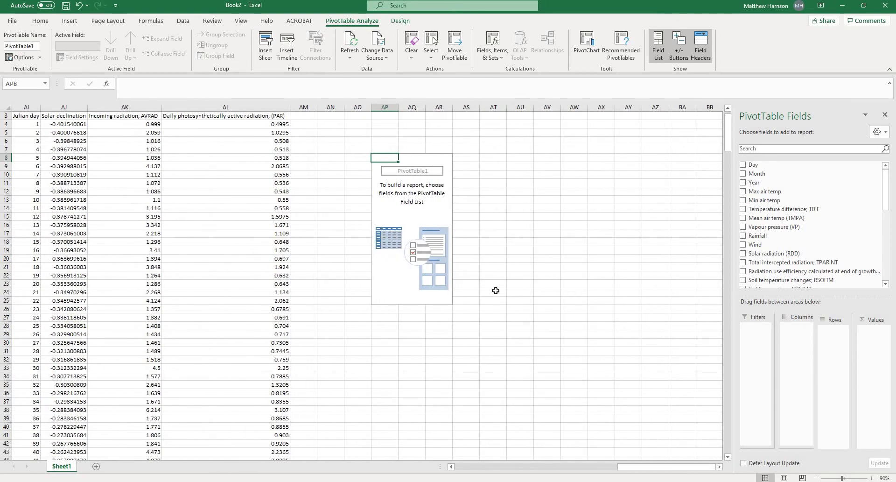
pyautogui.rightClick(411, 216)
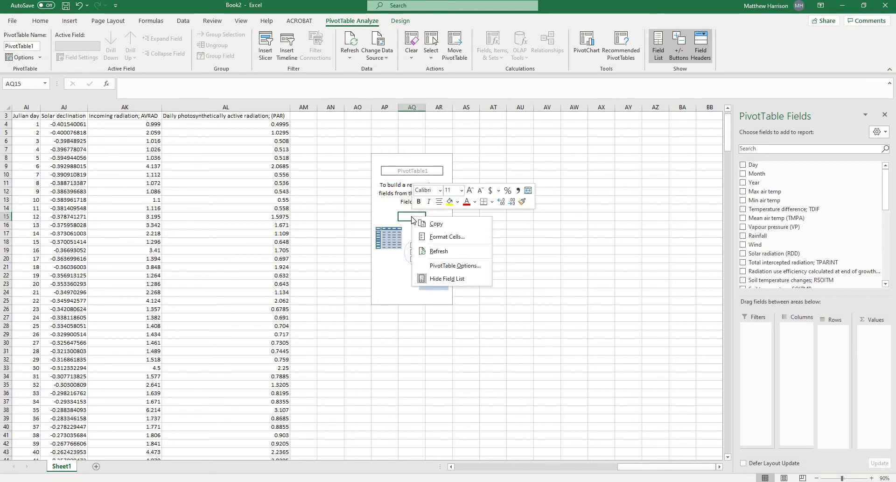
pyautogui.click(436, 266)
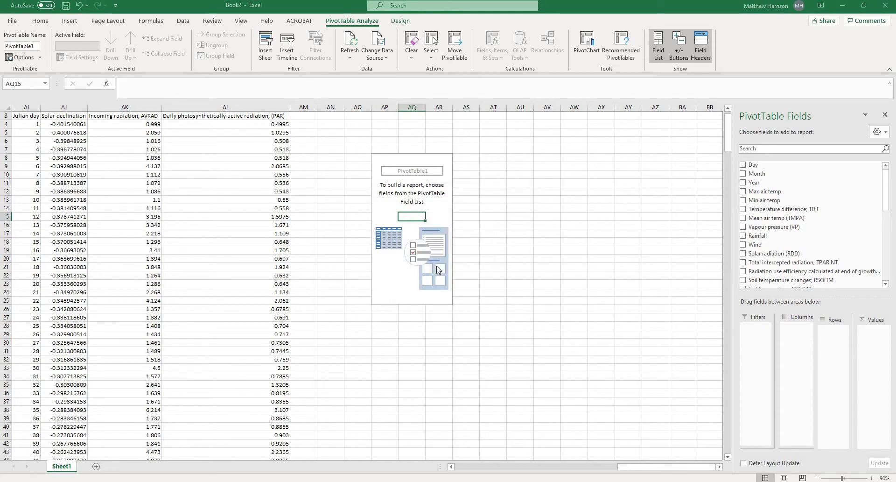
pyautogui.click(438, 185)
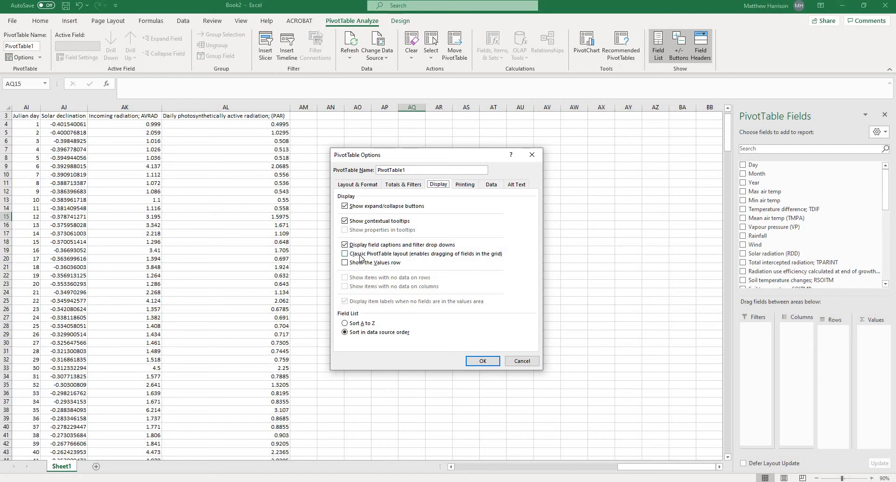
pyautogui.click(344, 253)
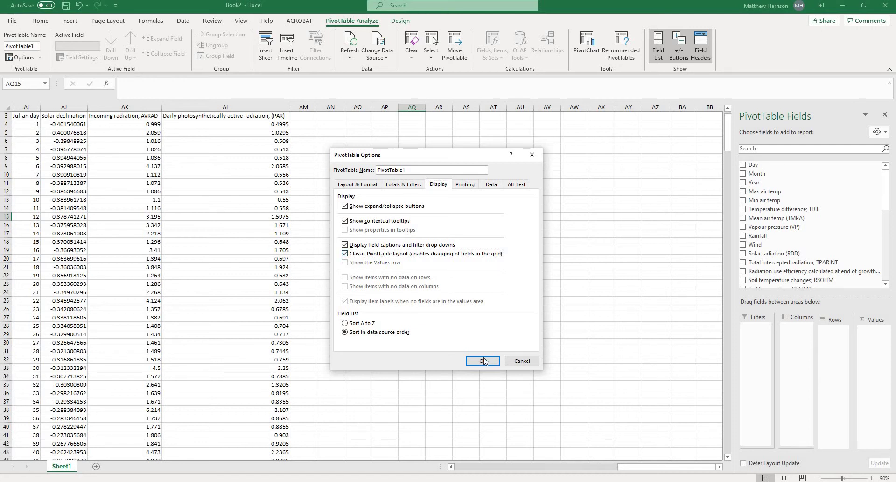
pyautogui.click(482, 361)
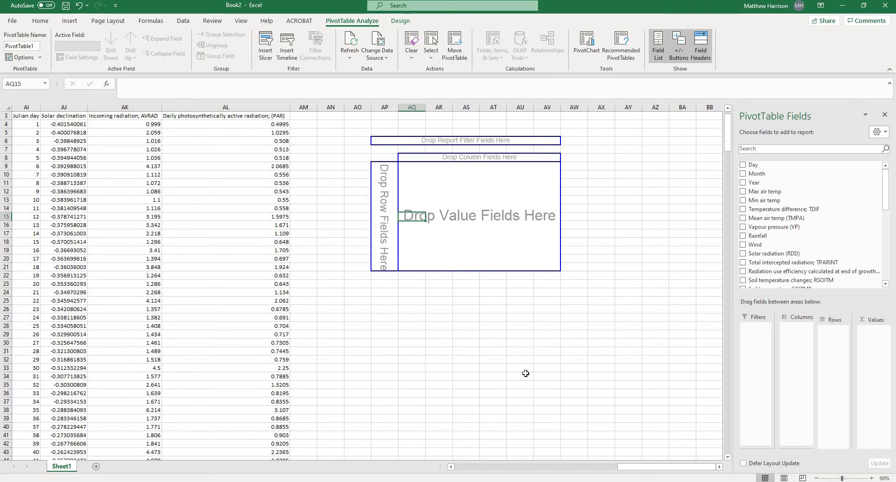
pyautogui.moveTo(620, 466); pyautogui.dragTo(444, 476)
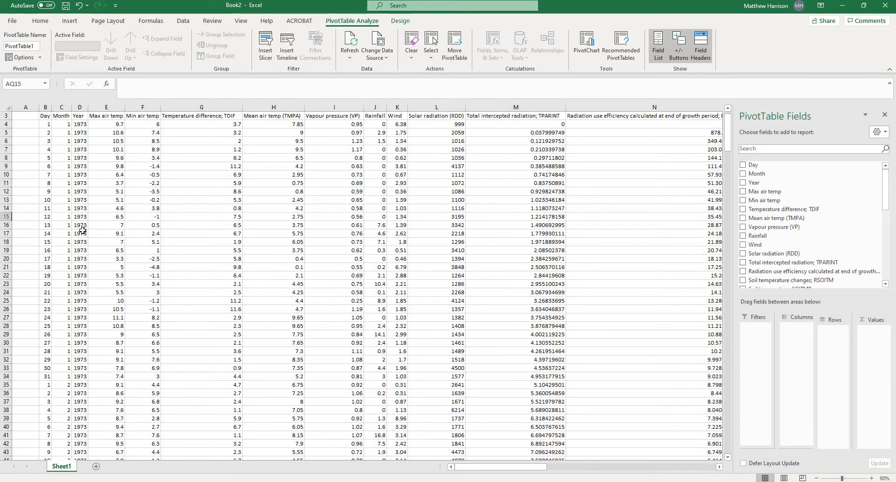
pyautogui.scroll(1, 677, 178)
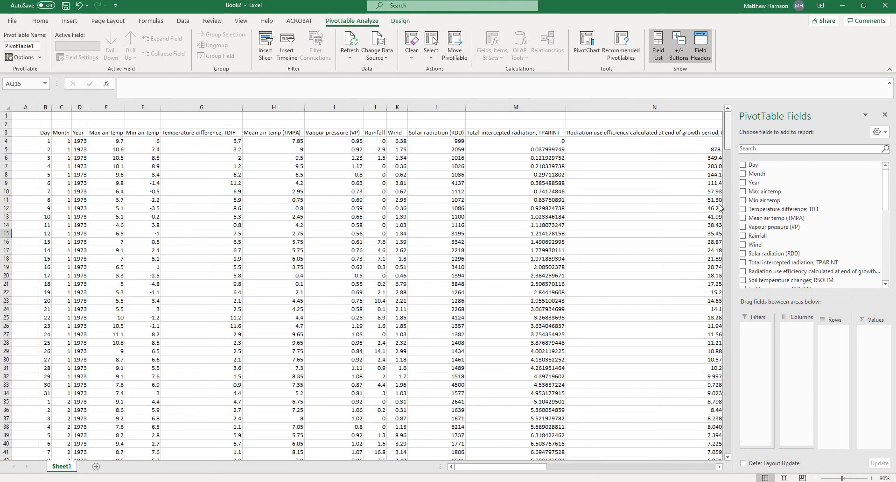
pyautogui.moveTo(728, 205); pyautogui.dragTo(730, 322)
pyautogui.scroll(-20, 741, 398)
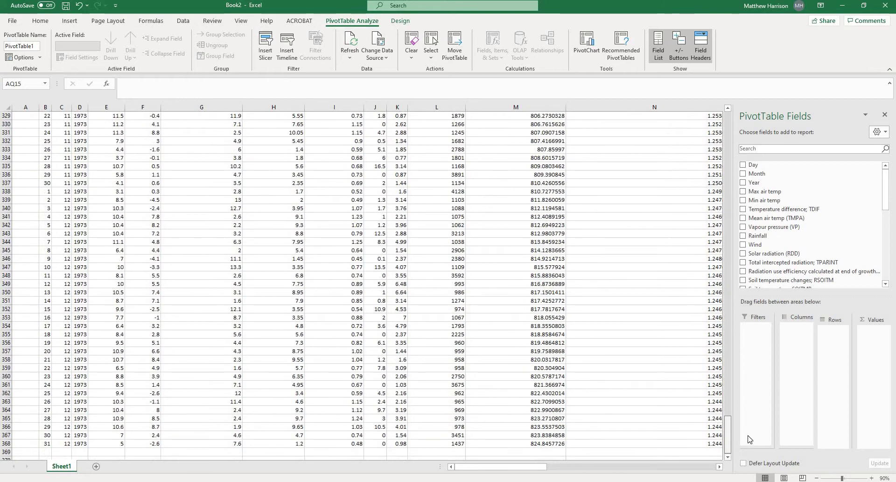
pyautogui.moveTo(728, 432); pyautogui.dragTo(726, 127)
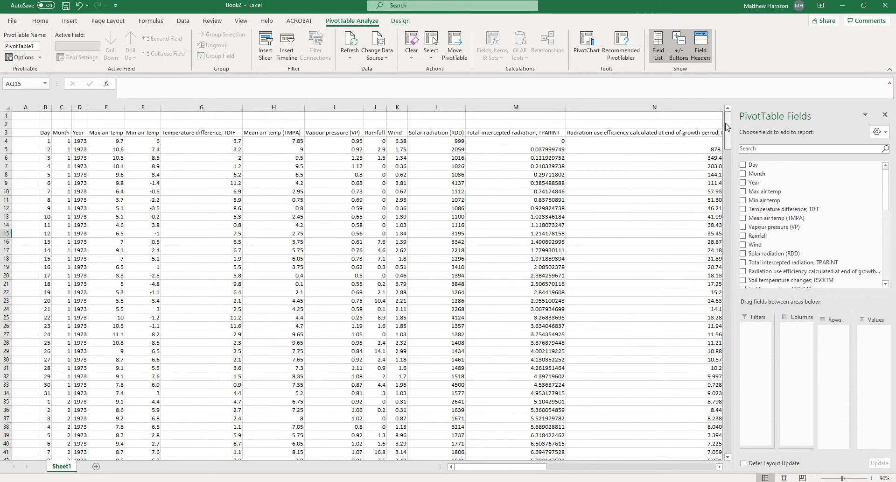
pyautogui.click(66, 189)
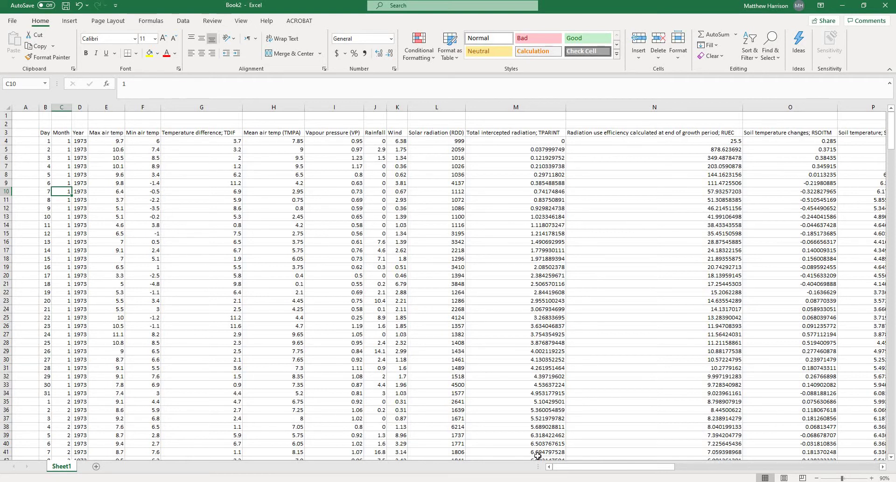
pyautogui.moveTo(564, 468); pyautogui.dragTo(885, 468)
pyautogui.click(882, 466)
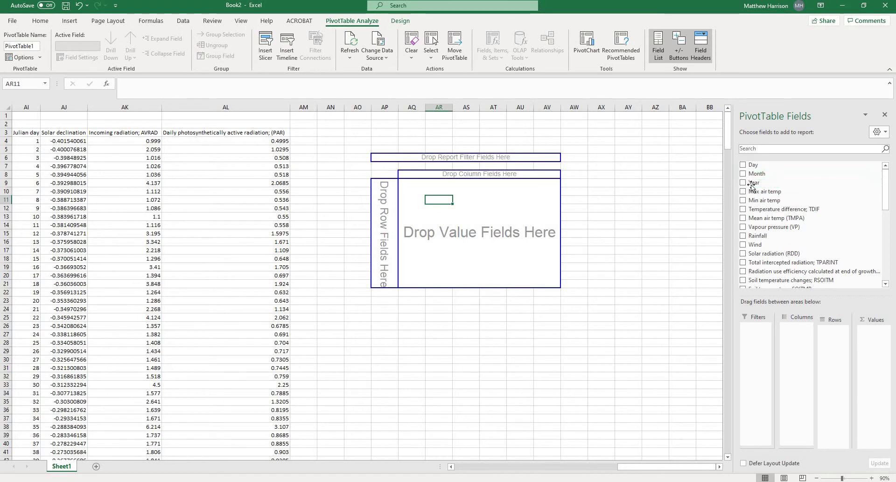
# Put Month in the row labels as months 1–12 and remove the Grand Total row
pyautogui.moveTo(757, 174); pyautogui.dragTo(376, 206)
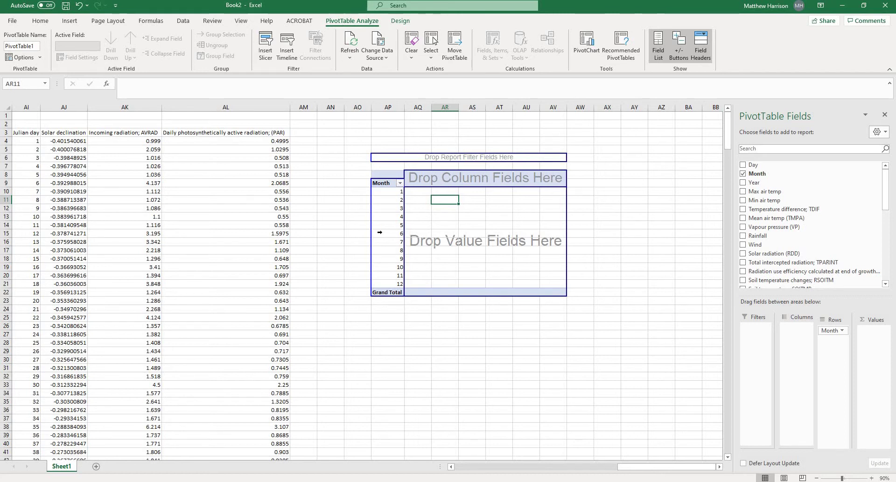
pyautogui.click(375, 293)
pyautogui.rightClick(376, 294)
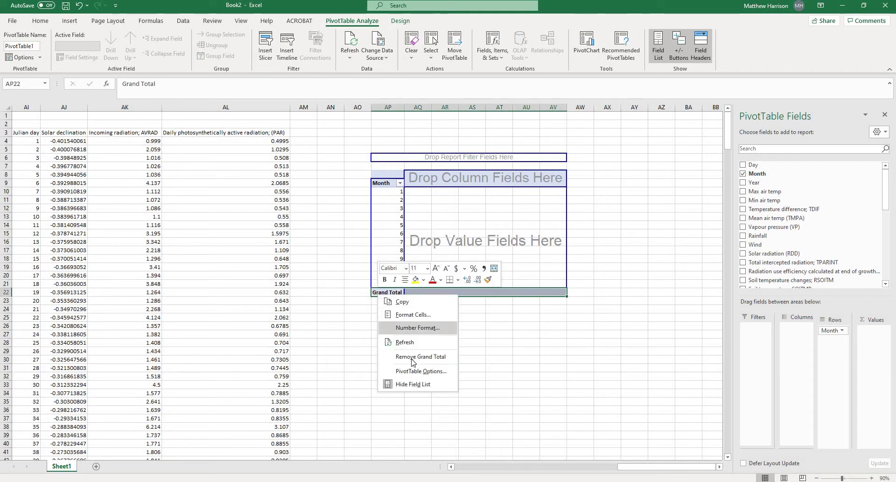
pyautogui.click(409, 357)
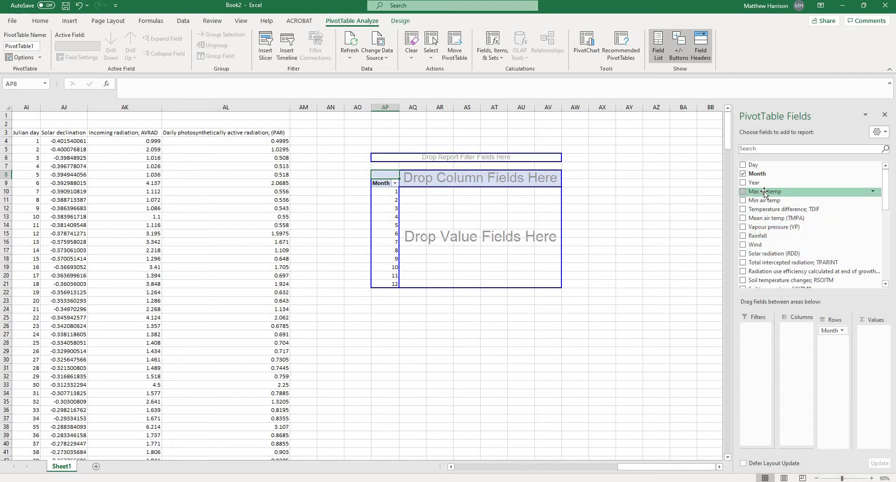
# Add Max air temp to the values and summarize it as Average
pyautogui.moveTo(771, 192); pyautogui.dragTo(464, 211)
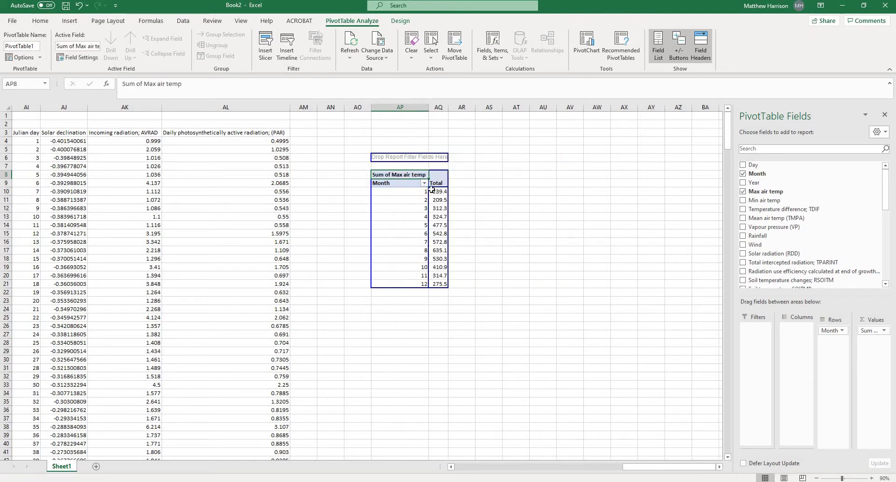
pyautogui.doubleClick(401, 177)
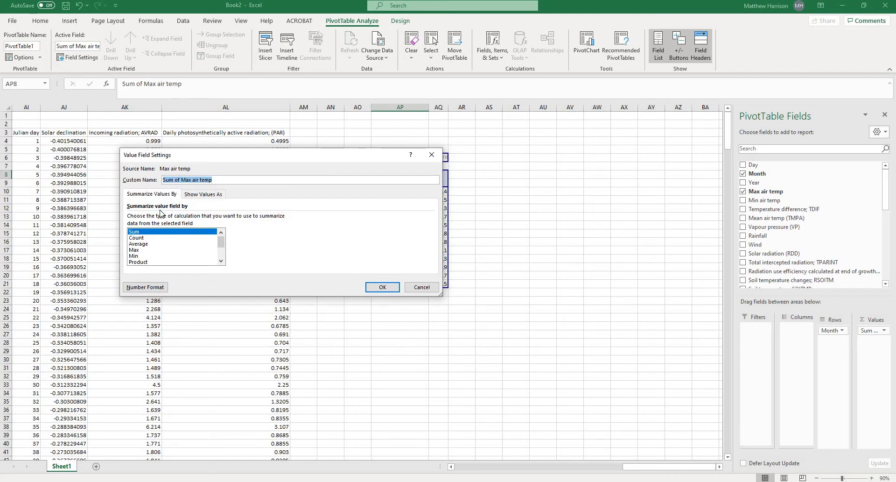
pyautogui.click(140, 243)
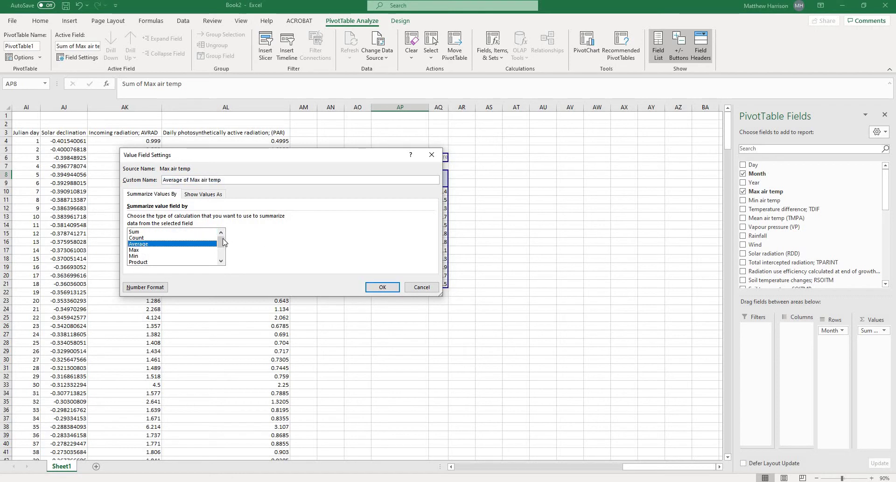
pyautogui.moveTo(223, 242)
pyautogui.mouseDown()
pyautogui.moveTo(222, 250)
pyautogui.moveTo(223, 228)
pyautogui.mouseUp()
pyautogui.click(381, 286)
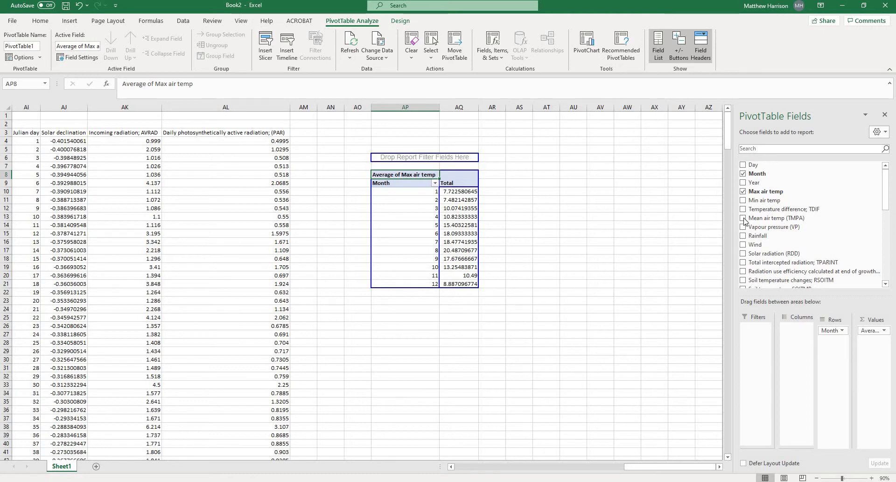
# Add Min air temp summarized as Average, plus Sum of Rainfall, to the values
pyautogui.moveTo(756, 201); pyautogui.dragTo(405, 280)
pyautogui.moveTo(753, 200); pyautogui.dragTo(456, 227)
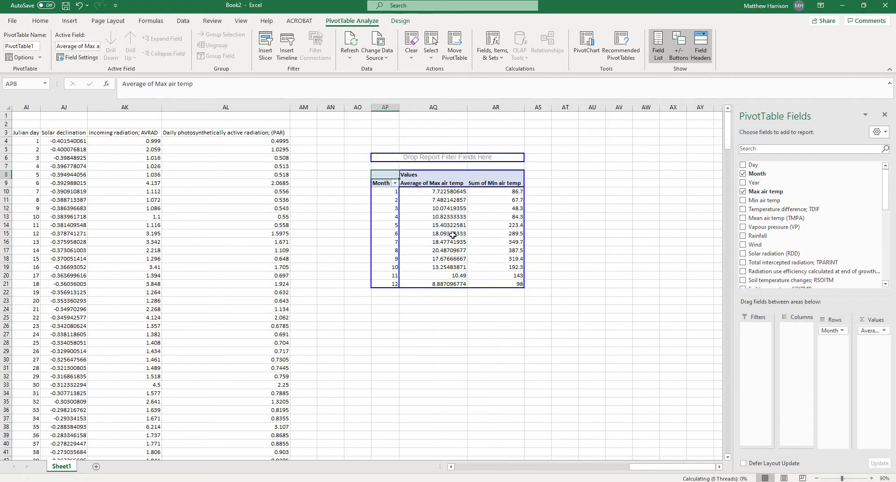
pyautogui.doubleClick(501, 183)
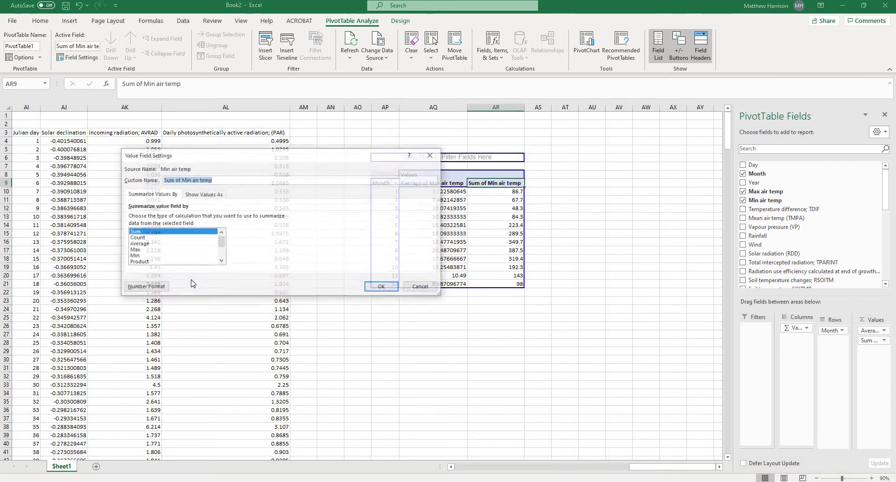
pyautogui.click(150, 244)
pyautogui.click(375, 286)
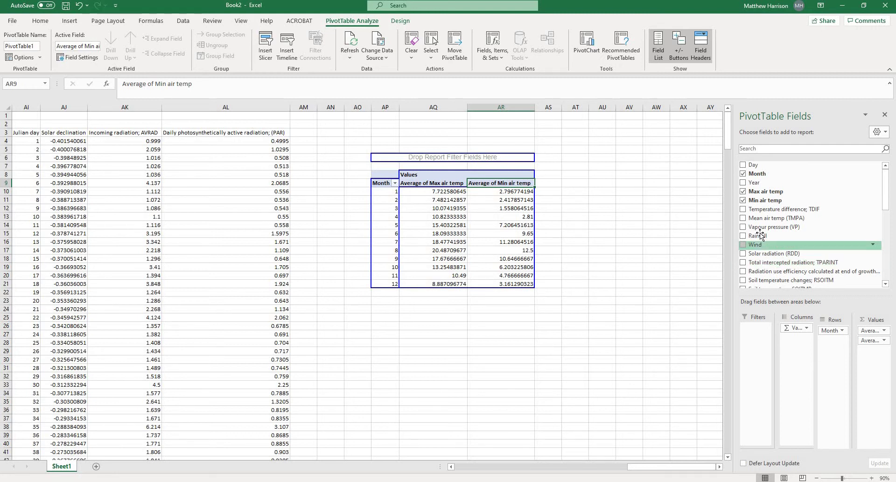
pyautogui.moveTo(761, 236); pyautogui.dragTo(493, 212)
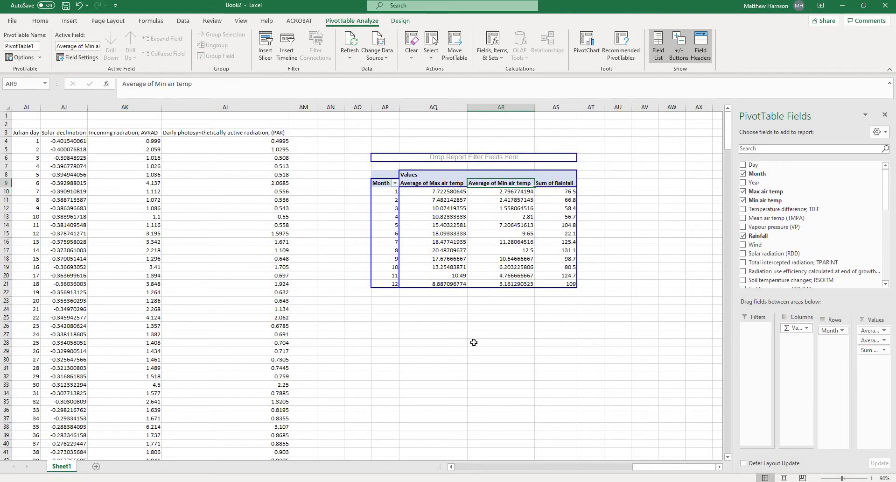
# Add Day to the pivot, remove it from the values, and drag it toward the row area
pyautogui.moveTo(638, 470); pyautogui.dragTo(440, 472)
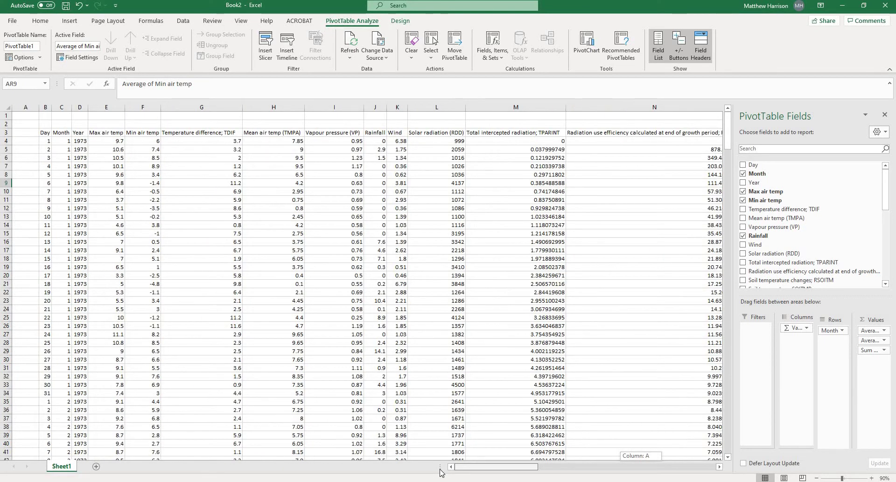
pyautogui.moveTo(659, 473); pyautogui.dragTo(672, 467)
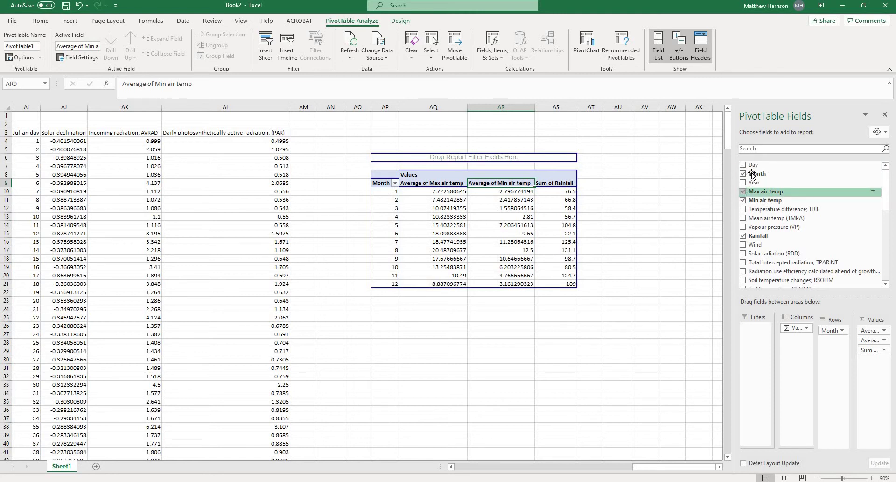
pyautogui.moveTo(752, 167); pyautogui.dragTo(504, 208)
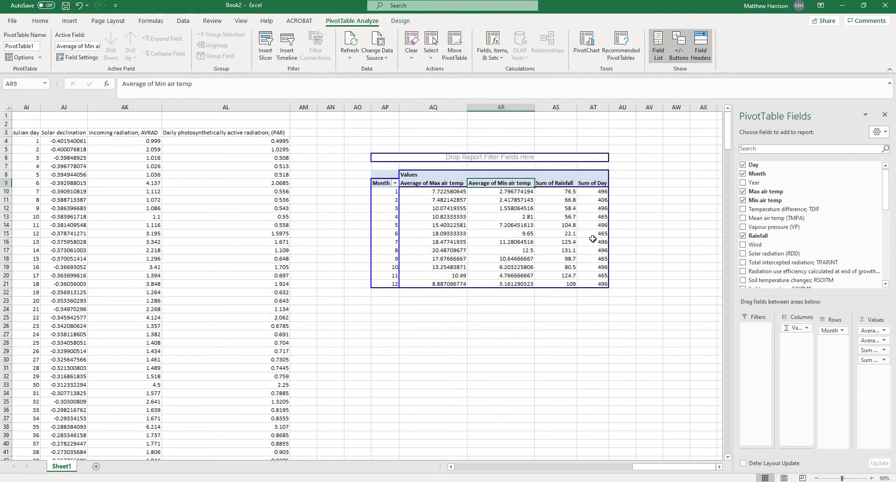
pyautogui.click(743, 165)
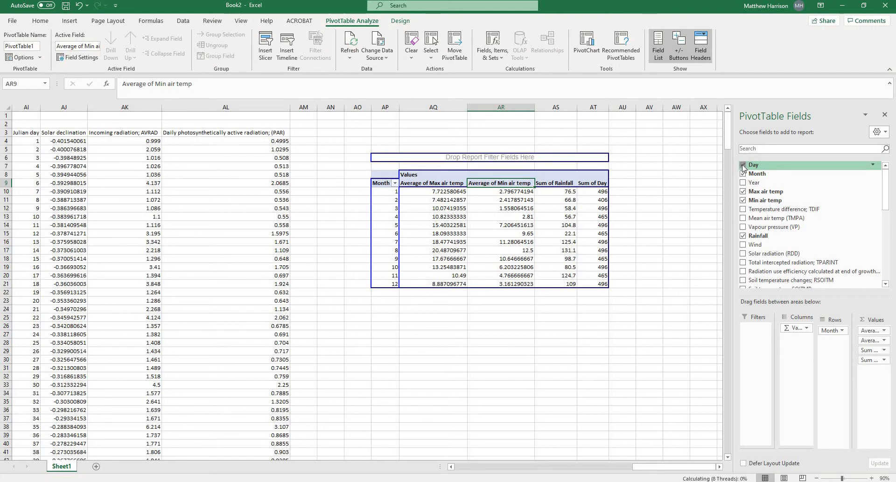
pyautogui.moveTo(753, 165); pyautogui.dragTo(363, 206)
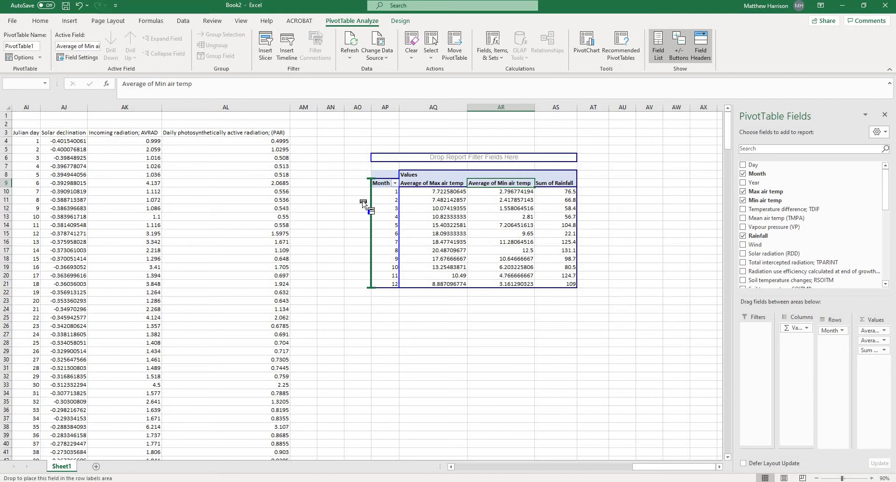
# Nest Day beneath Month in the PivotTable's row labels
pyautogui.moveTo(363, 204); pyautogui.dragTo(396, 207)
pyautogui.scroll(-2, 404, 262)
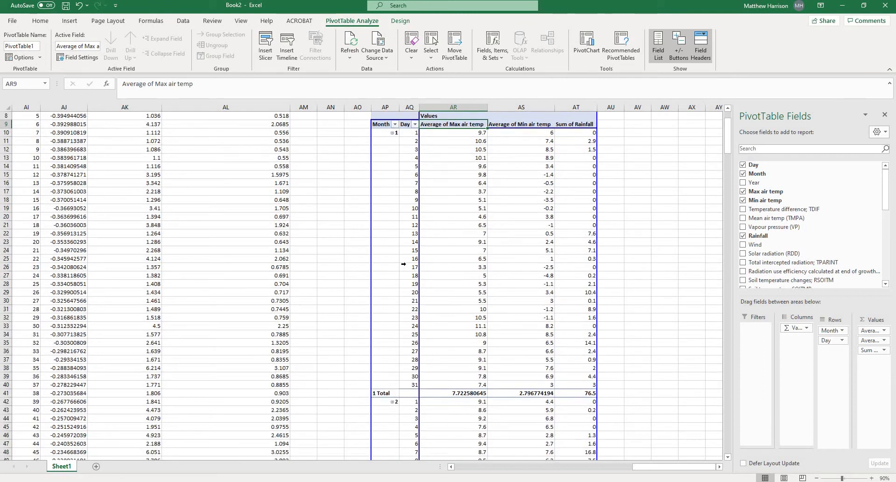
pyautogui.scroll(2, 388, 207)
pyautogui.scroll(-2, 385, 257)
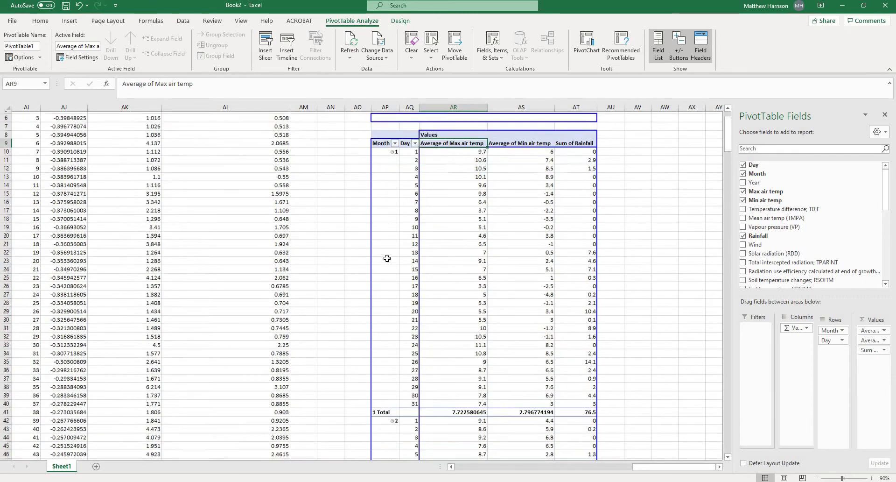
pyautogui.scroll(2, 410, 201)
pyautogui.scroll(-3, 416, 318)
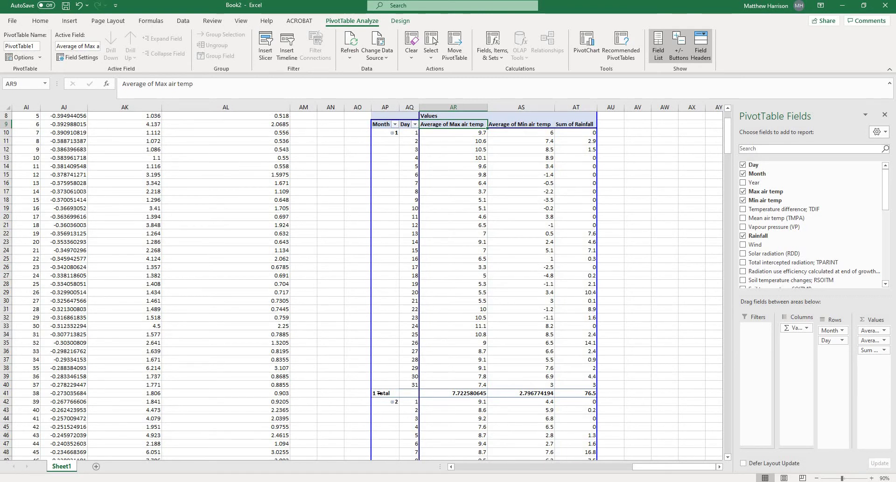
# Turn off the Subtotal "Month" option on the month 1 total row
pyautogui.moveTo(449, 393)
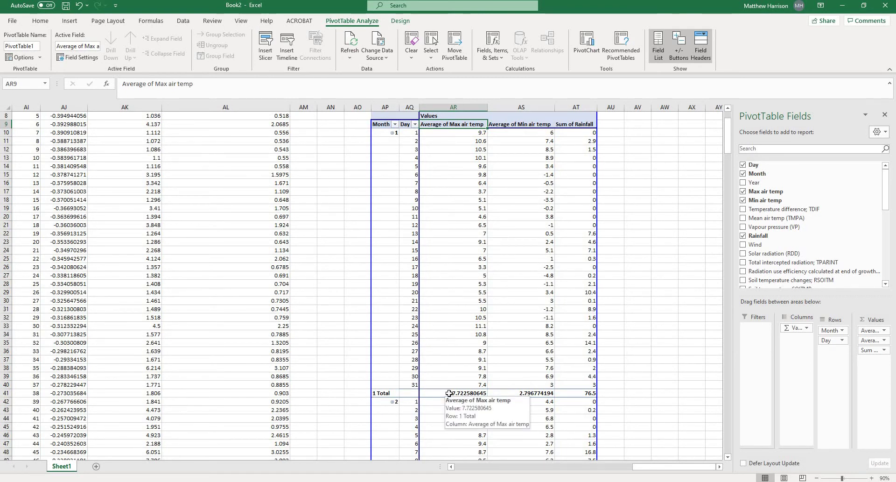
pyautogui.click(376, 392)
pyautogui.rightClick(381, 395)
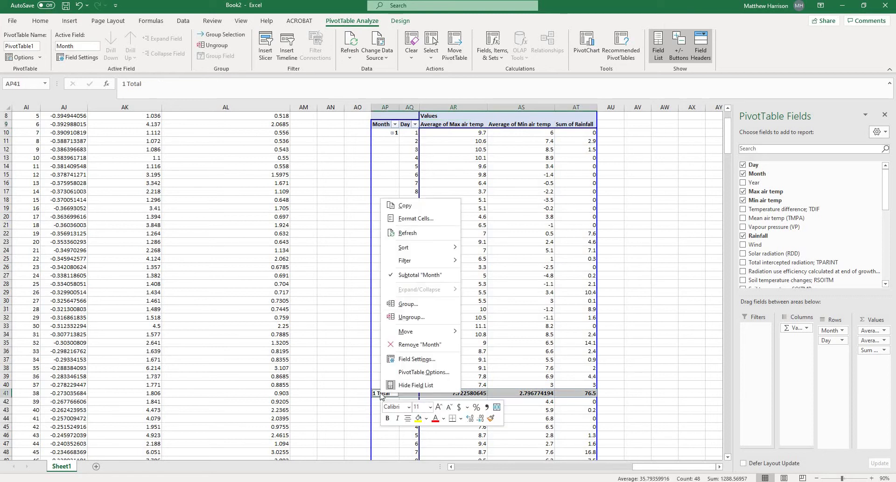
pyautogui.click(405, 275)
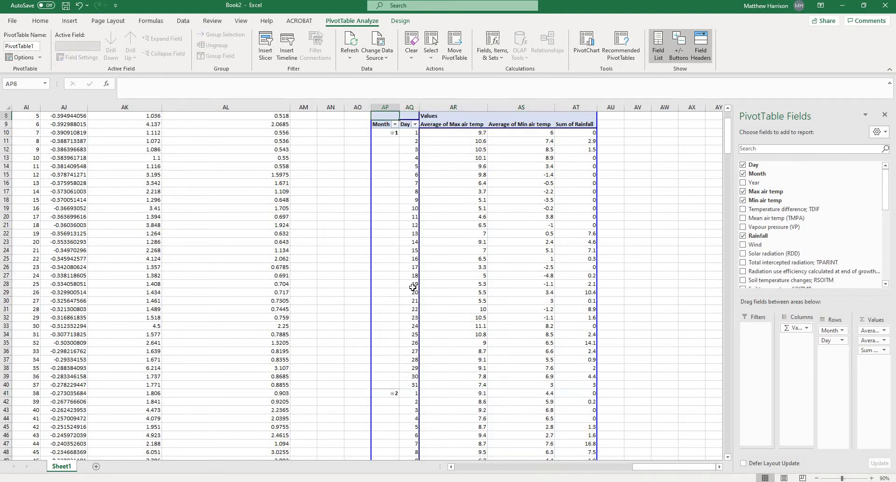
pyautogui.scroll(3, 410, 308)
pyautogui.scroll(-3, 410, 309)
pyautogui.scroll(-12, 387, 373)
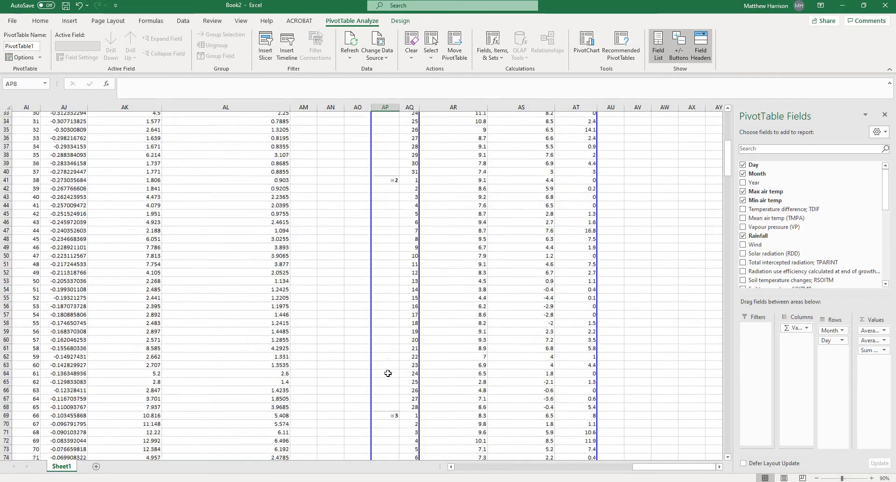
pyautogui.scroll(14, 389, 372)
pyautogui.scroll(-3, 468, 373)
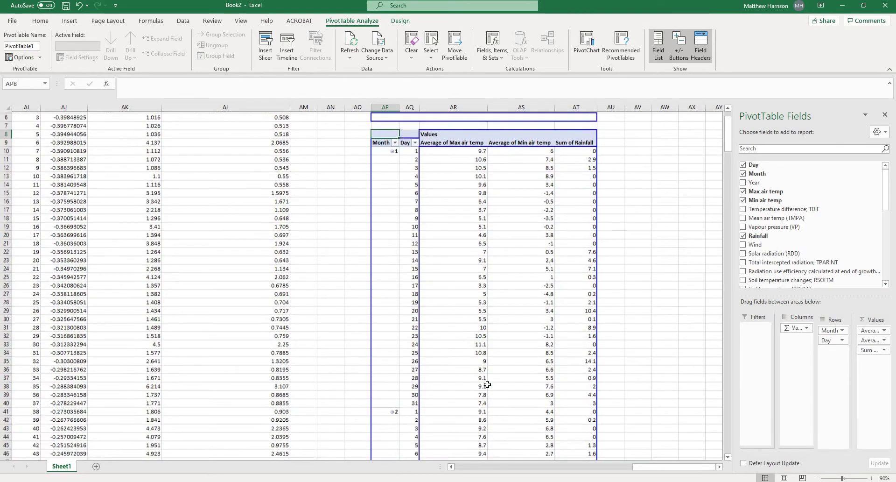
pyautogui.scroll(3, 465, 367)
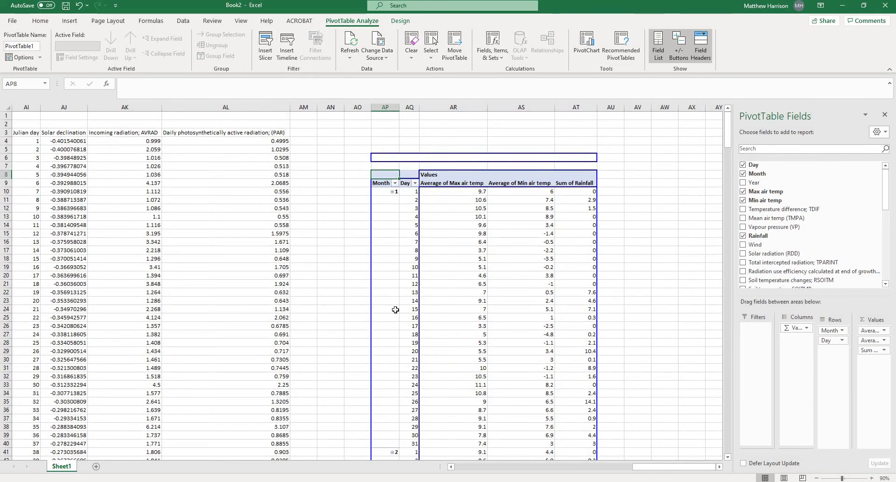
# Filter the Month field to show only month 1
pyautogui.click(395, 184)
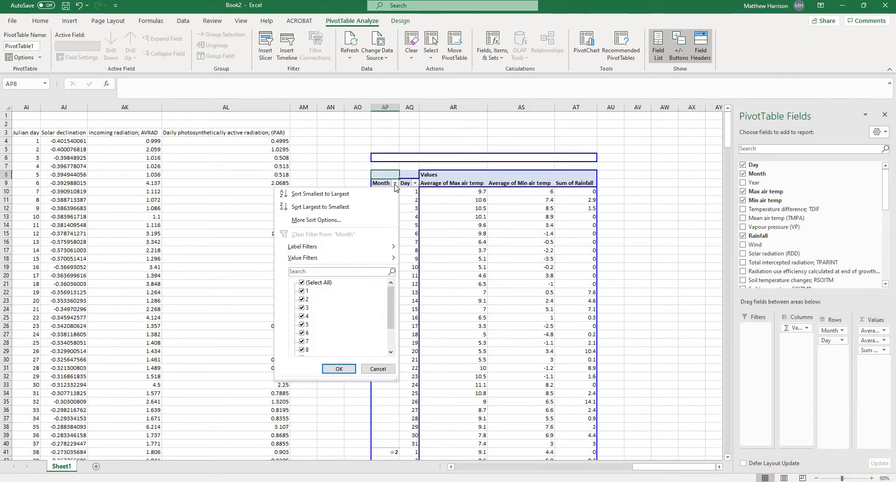
pyautogui.click(302, 282)
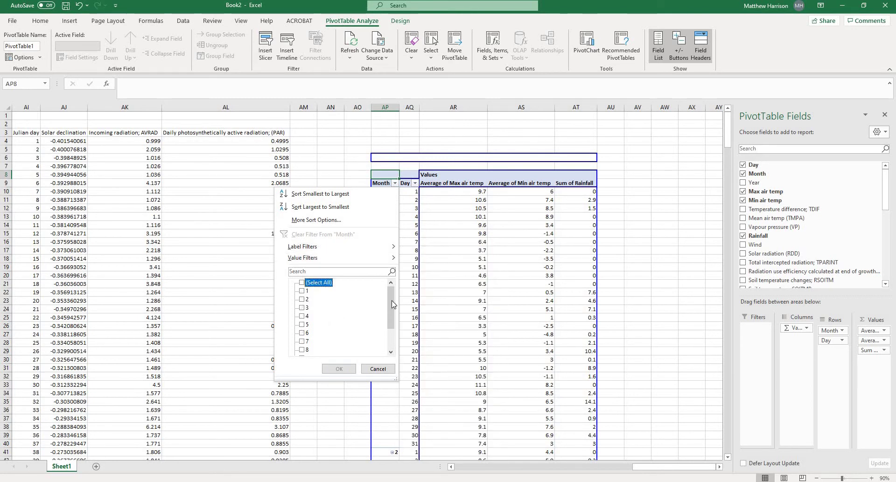
pyautogui.click(301, 290)
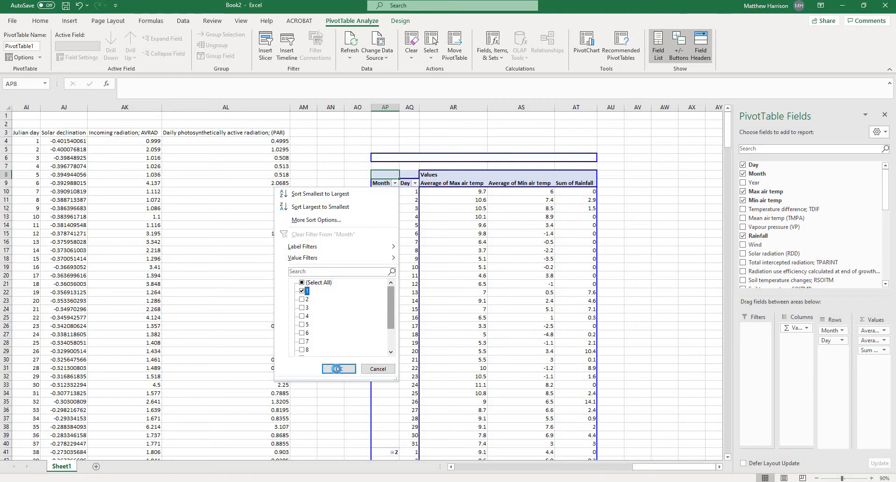
pyautogui.click(339, 368)
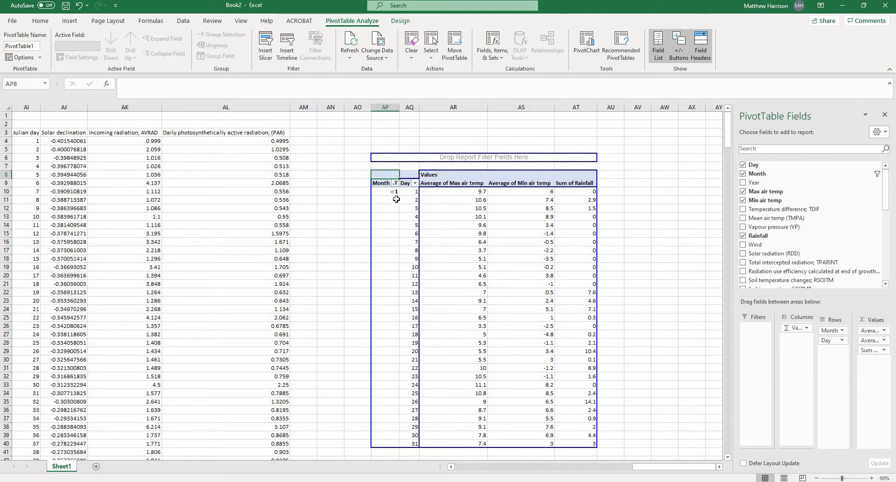
# Reapply the Month filter so months 1 and 5 are shown
pyautogui.click(395, 183)
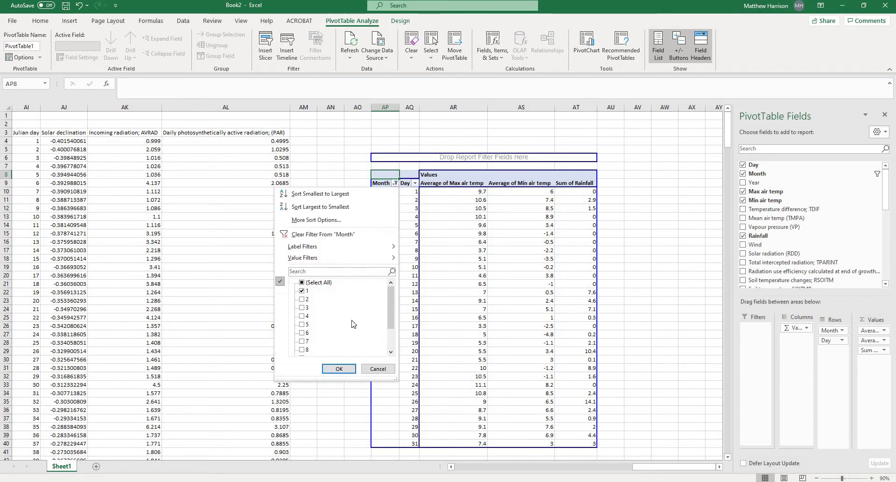
pyautogui.click(338, 369)
pyautogui.scroll(-12, 451, 367)
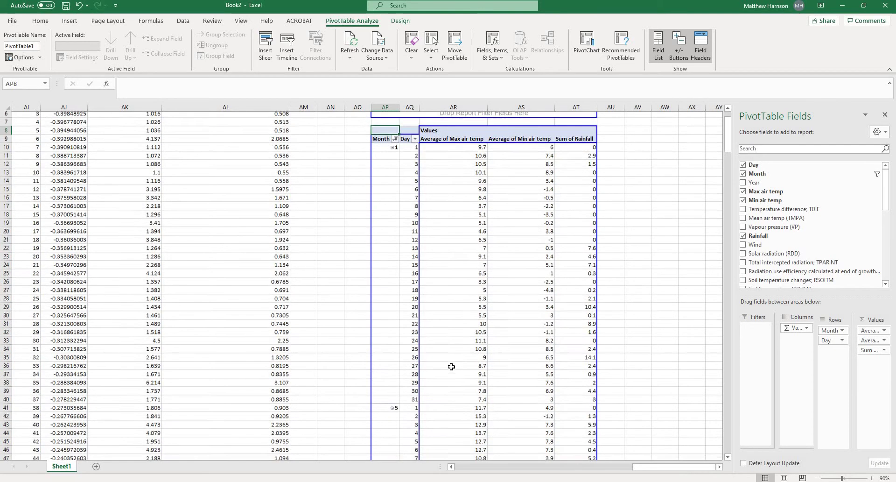
pyautogui.scroll(12, 451, 367)
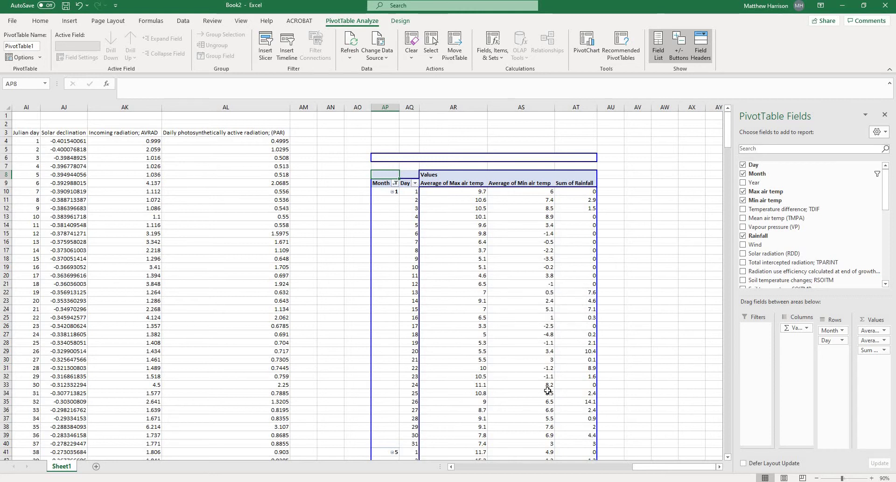
# Enter the link formula =AP10 in cell AU10
pyautogui.click(719, 469)
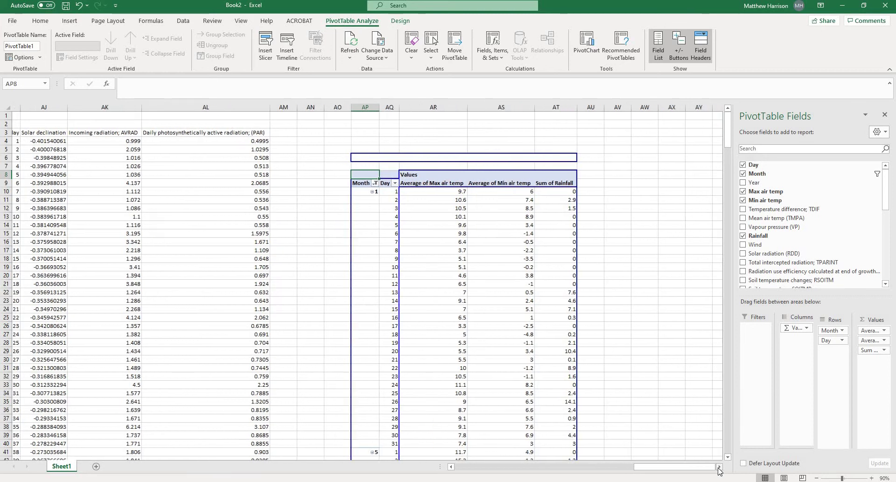
pyautogui.click(315, 192)
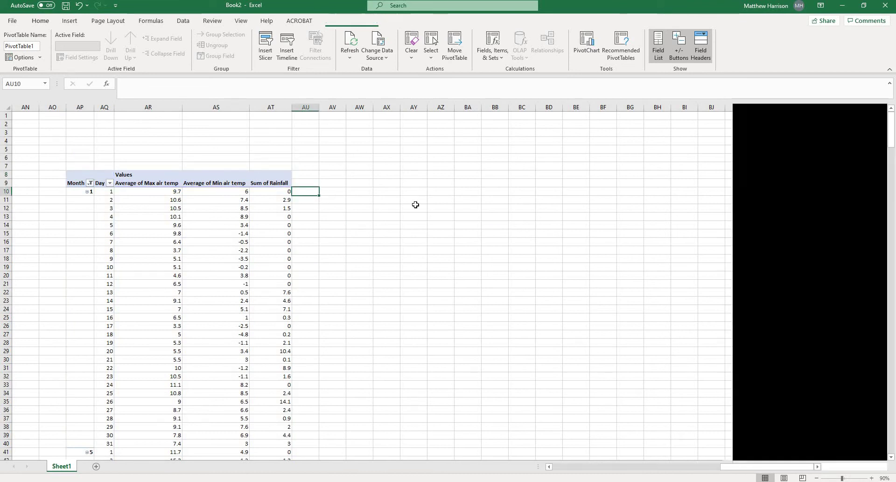
pyautogui.write('=')
pyautogui.press('Left')
pyautogui.press('Left')
pyautogui.press('Left')
pyautogui.press('Left')
pyautogui.press('Left')
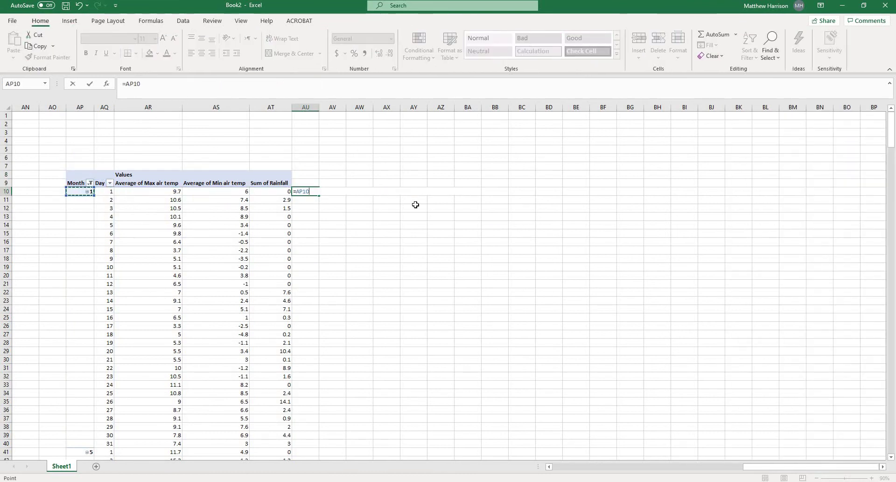
pyautogui.press('Return')
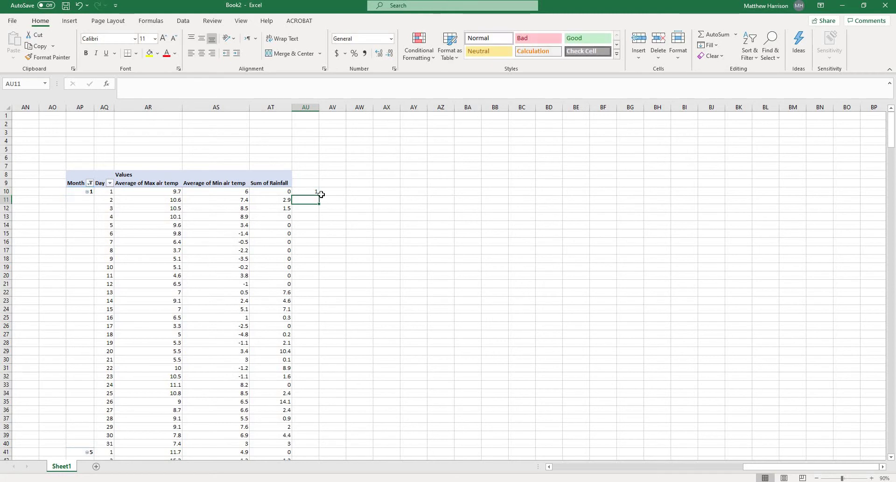
pyautogui.press('Up')
# Fill the link formula across to AY10 and down beside the pivot rows
pyautogui.moveTo(318, 195); pyautogui.dragTo(428, 223)
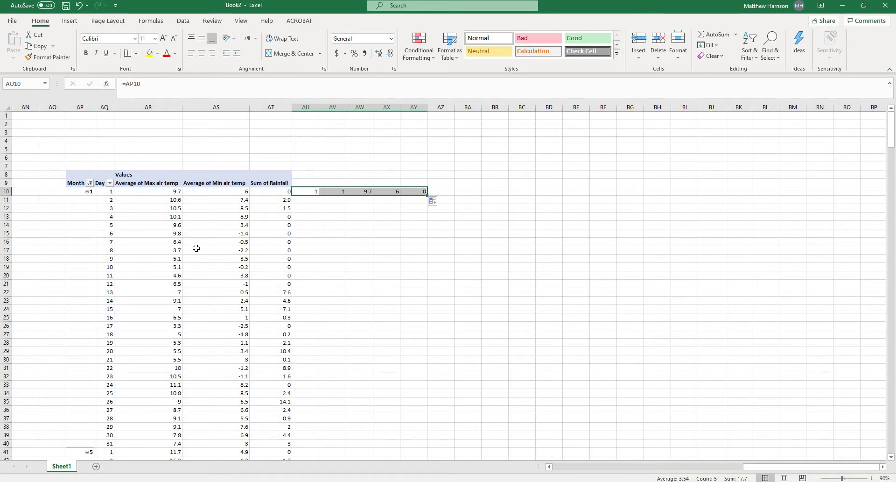
pyautogui.click(457, 258)
pyautogui.click(309, 191)
pyautogui.moveTo(415, 185); pyautogui.dragTo(419, 192)
pyautogui.doubleClick(428, 196)
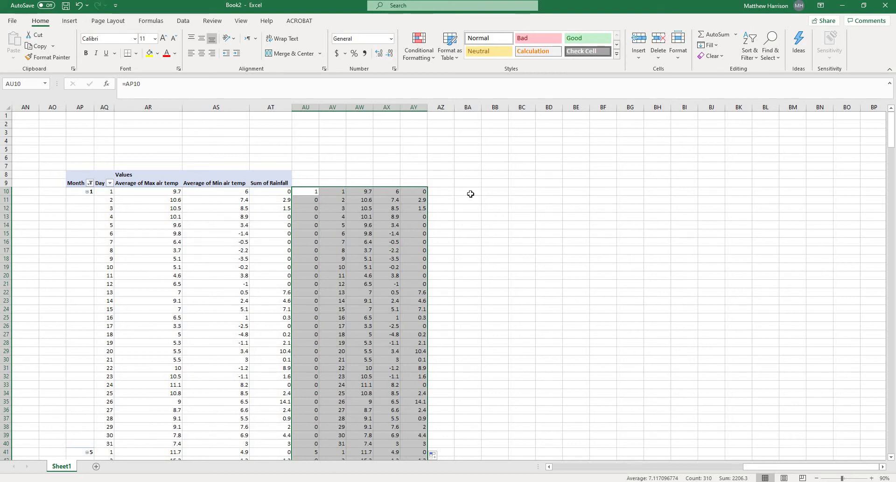
# Enter a formula multiplying AU10 by 8 in BA10 and copy it across to BF10
pyautogui.click(467, 192)
pyautogui.write('=')
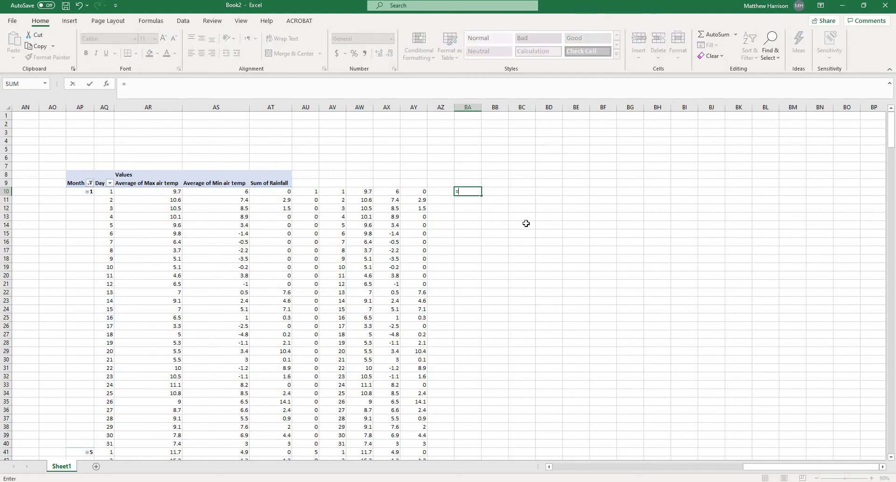
pyautogui.press('Left')
pyautogui.press('Left')
pyautogui.press('Left')
pyautogui.press('Left')
pyautogui.press('Left')
pyautogui.press('Left')
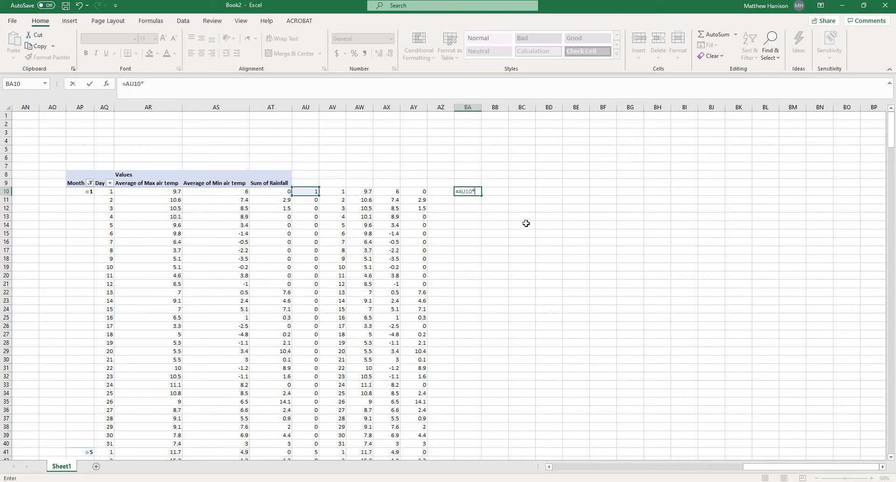
pyautogui.click(481, 193)
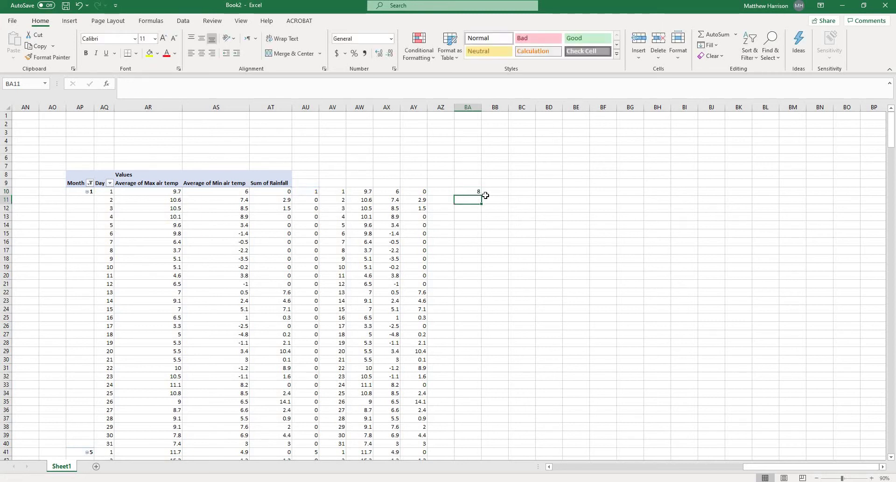
pyautogui.moveTo(481, 195); pyautogui.dragTo(604, 244)
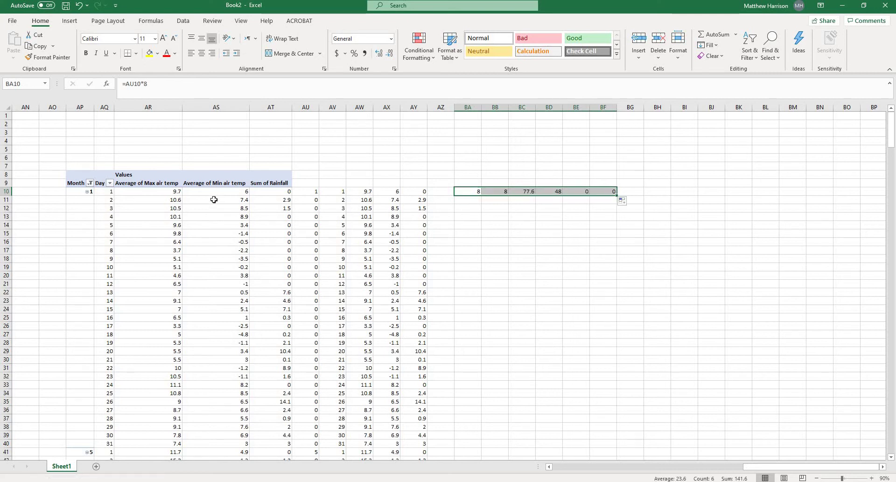
# Clear the helper formulas from AU9:BF down to the last row
pyautogui.moveTo(198, 192)
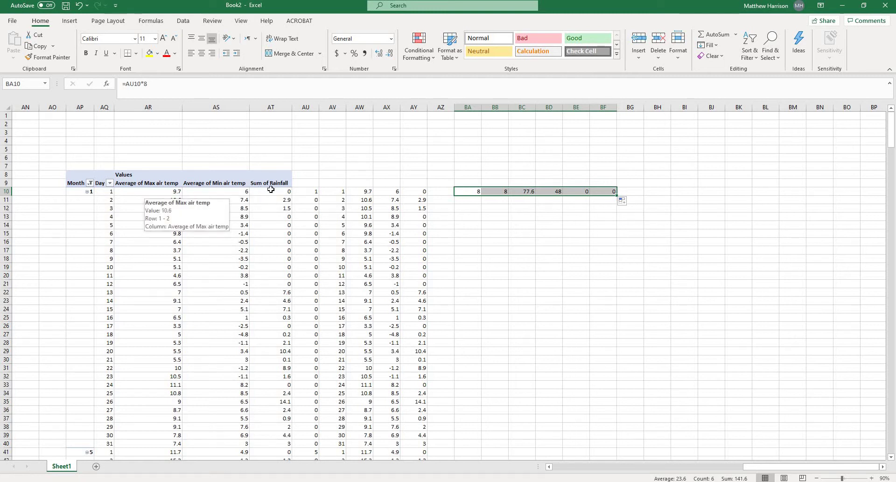
pyautogui.click(308, 190)
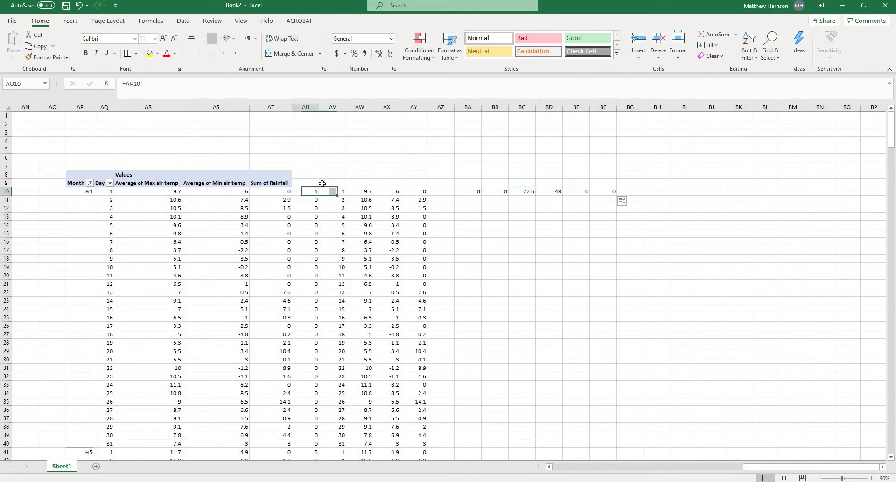
pyautogui.moveTo(305, 183); pyautogui.dragTo(602, 258)
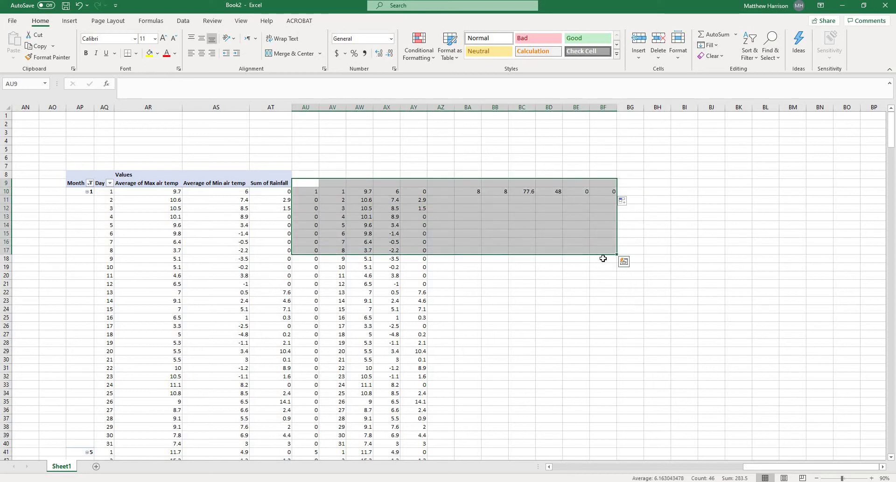
pyautogui.hotkey('ctrl', 'shift', 'Down')
pyautogui.press('Delete')
pyautogui.hotkey('ctrl', 'BackSpace')
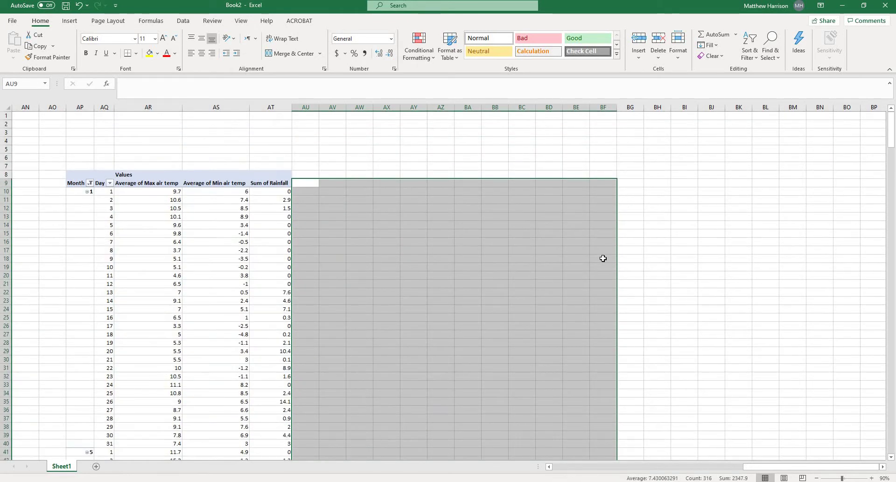
pyautogui.press('Left')
pyautogui.press('Left')
pyautogui.press('Left')
pyautogui.press('Left')
pyautogui.press('Left')
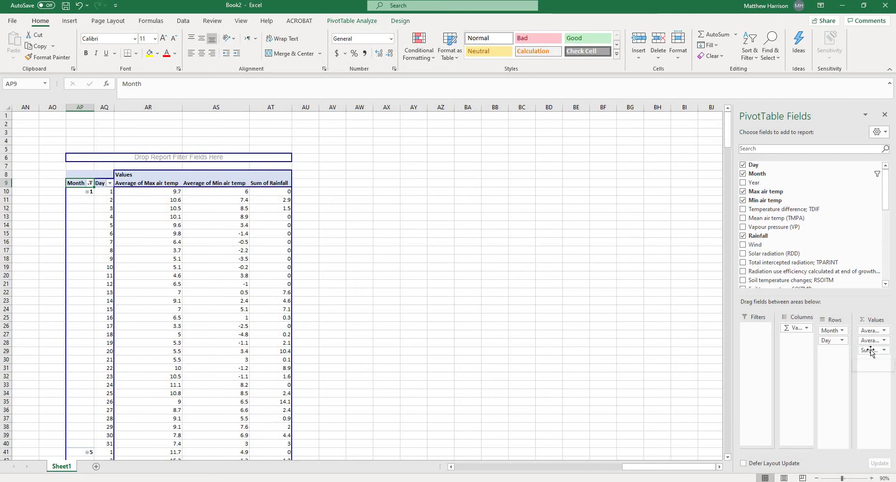
pyautogui.moveTo(870, 351); pyautogui.dragTo(827, 354)
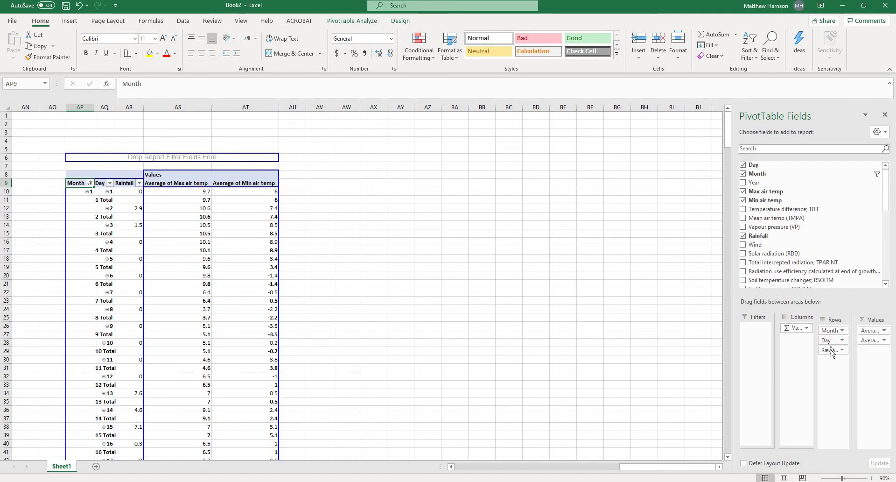
pyautogui.moveTo(831, 350); pyautogui.dragTo(881, 354)
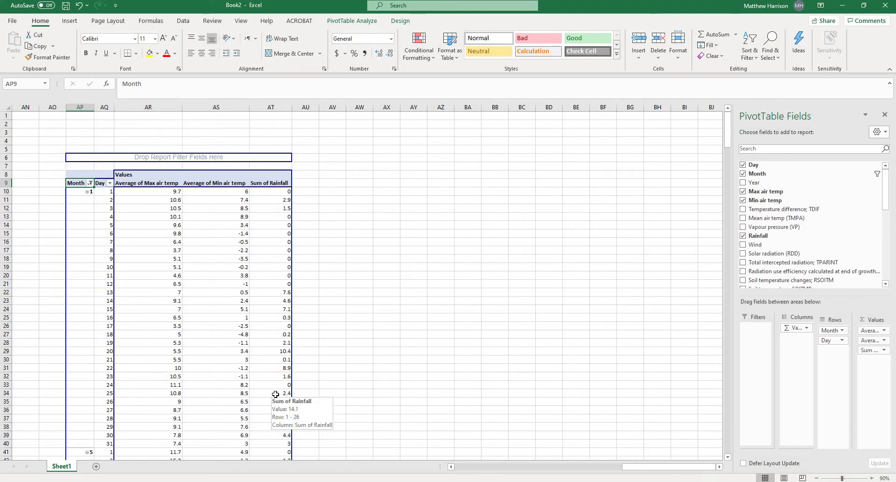
pyautogui.scroll(-3, 275, 395)
pyautogui.scroll(3, 276, 394)
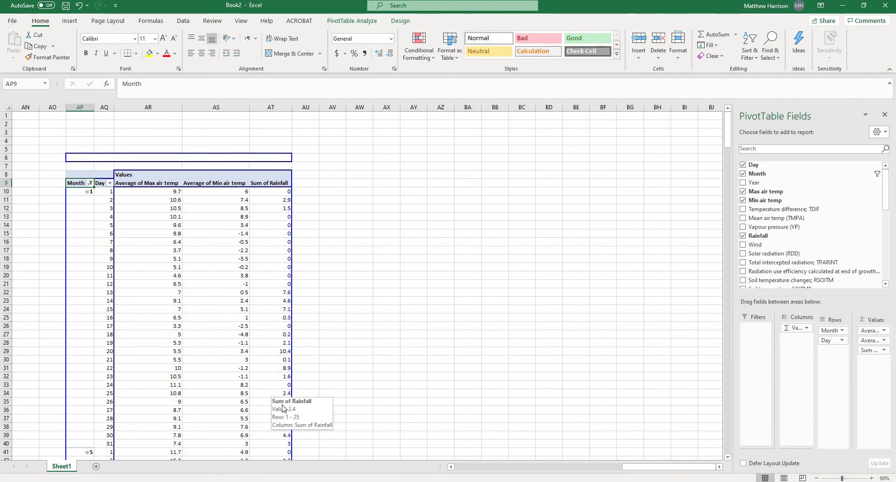
# Look over the PivotTable Analyze and Design tabs, then scroll left to column A's weather data
pyautogui.click(422, 284)
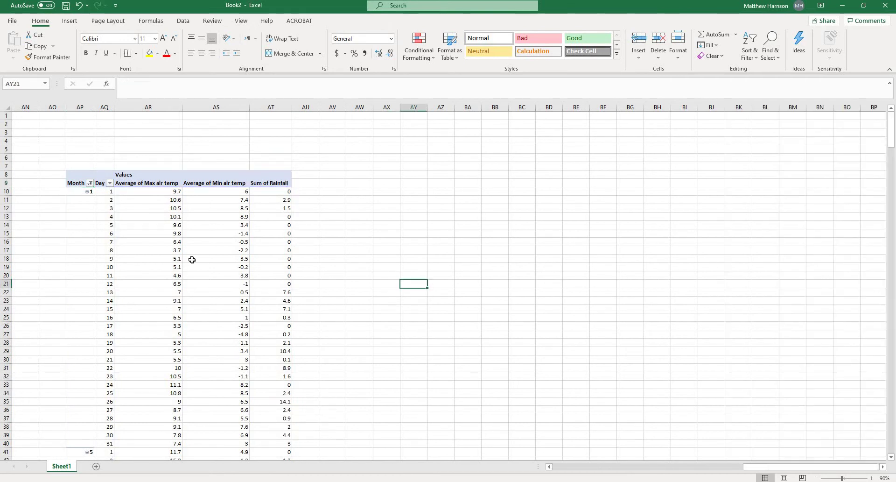
pyautogui.click(201, 260)
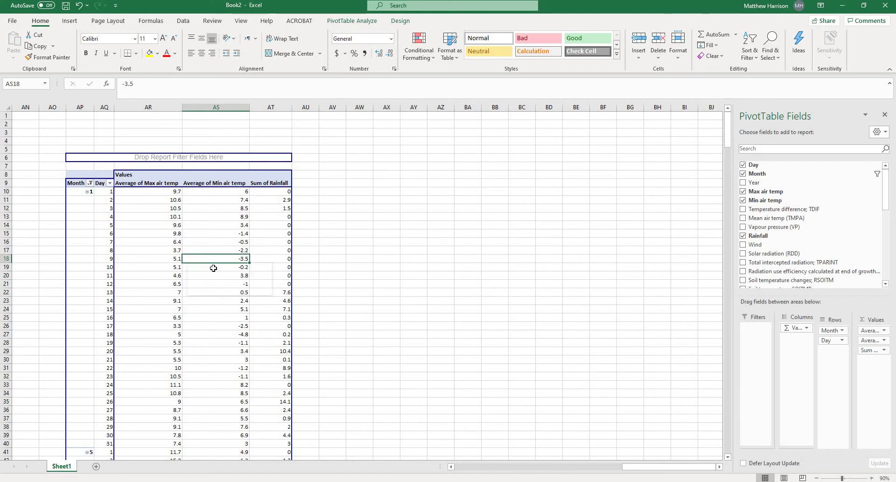
pyautogui.click(352, 21)
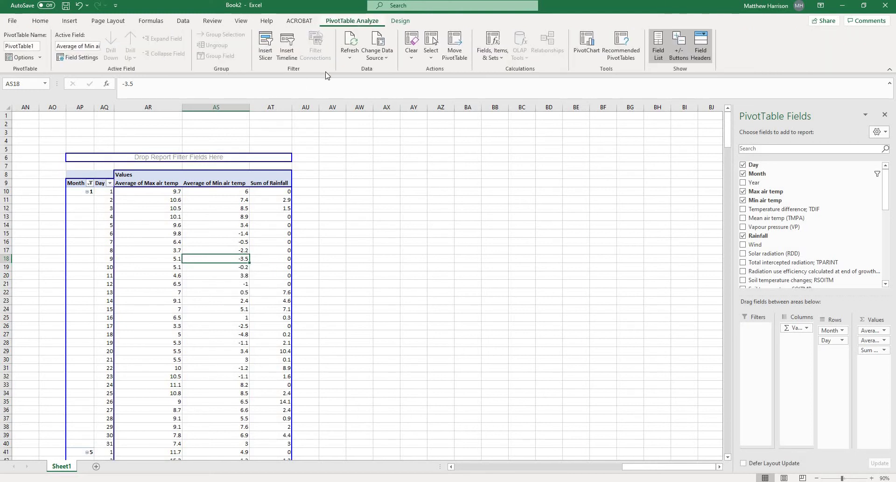
pyautogui.click(401, 22)
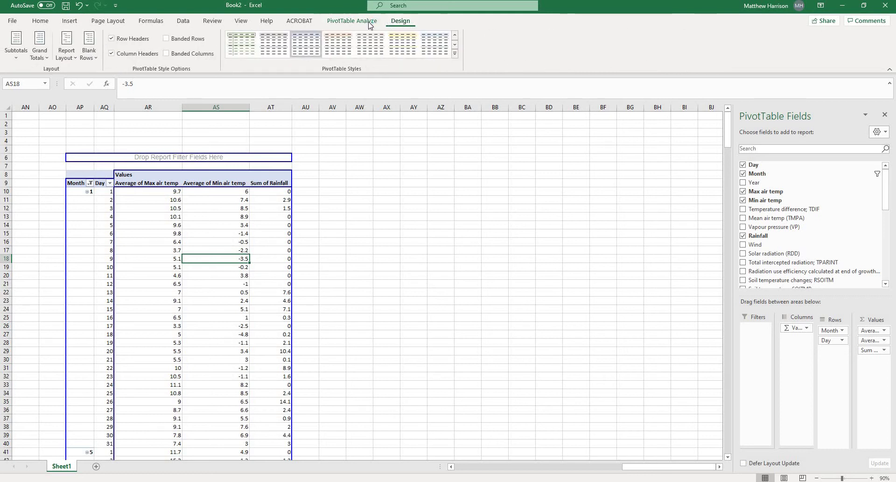
pyautogui.click(368, 23)
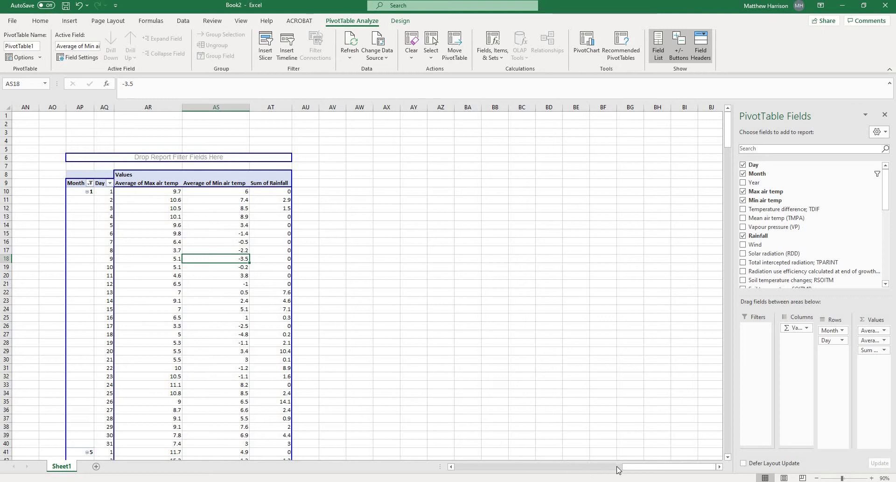
pyautogui.moveTo(654, 470); pyautogui.dragTo(497, 475)
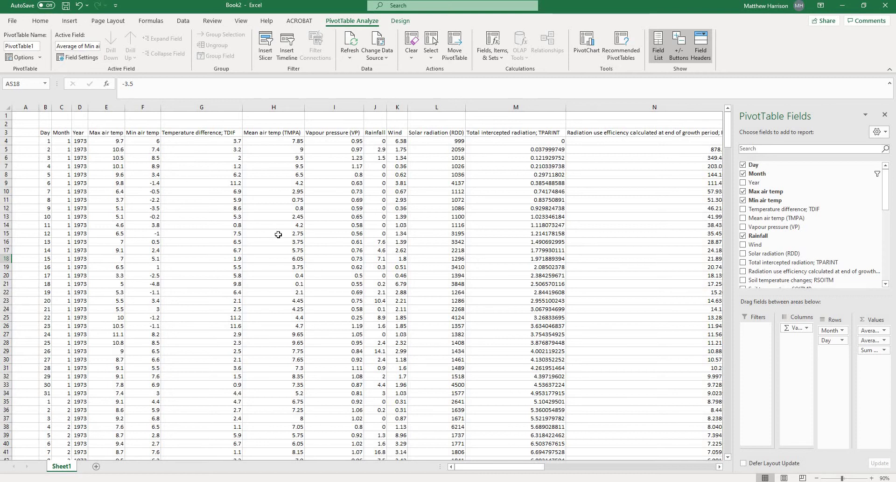
# Enter 1000 in E6 as day 3's Max air temp, then return to the PivotTable
pyautogui.click(106, 157)
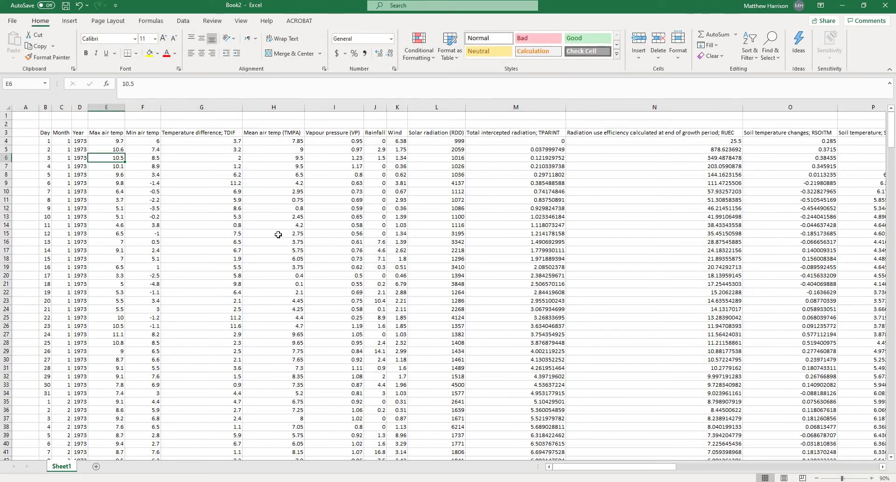
pyautogui.write('1')
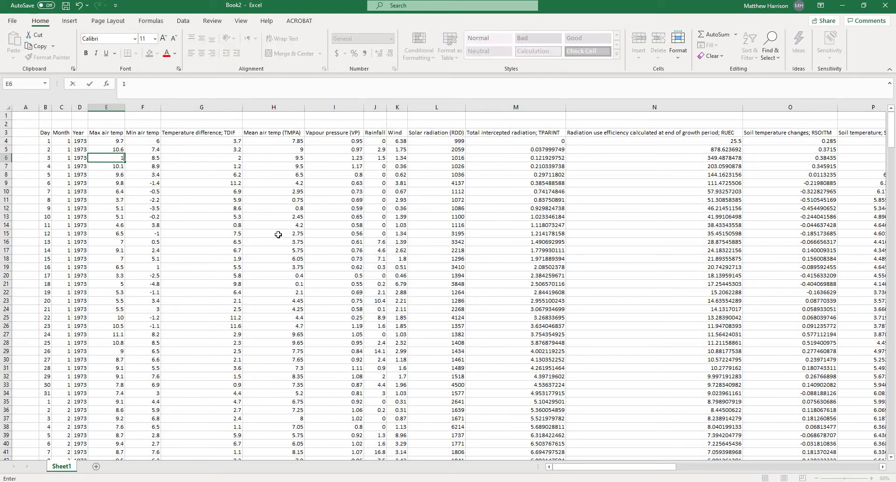
pyautogui.press('Return')
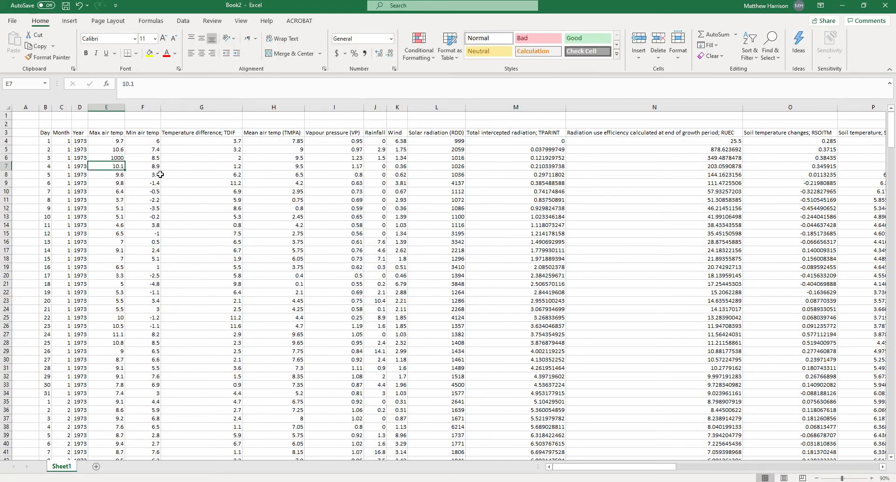
pyautogui.press('Up')
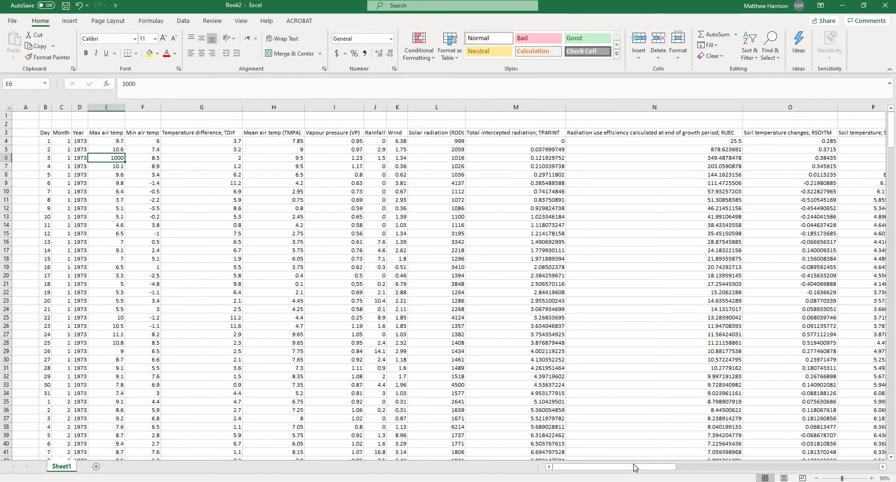
pyautogui.moveTo(633, 467); pyautogui.dragTo(841, 447)
pyautogui.moveTo(672, 388); pyautogui.dragTo(672, 388)
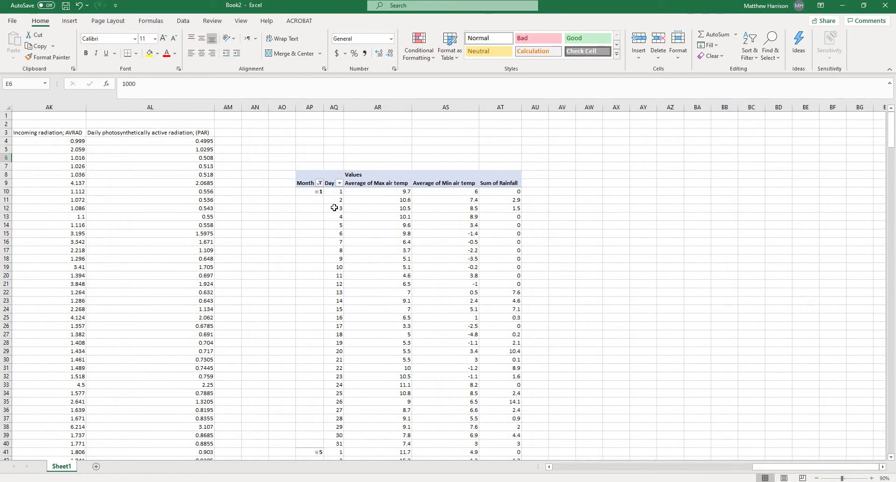
pyautogui.click(394, 216)
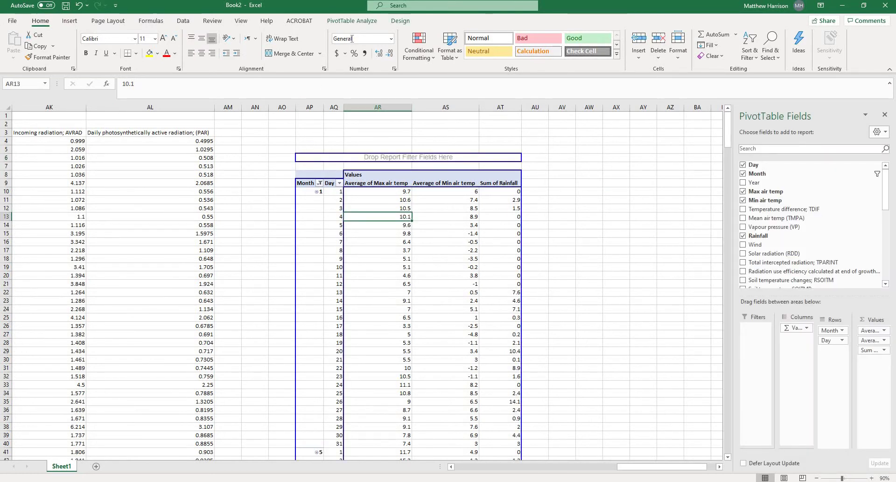
# Refresh the PivotTable, then use Refresh All to pull in the 1000 test value
pyautogui.click(352, 21)
pyautogui.click(354, 38)
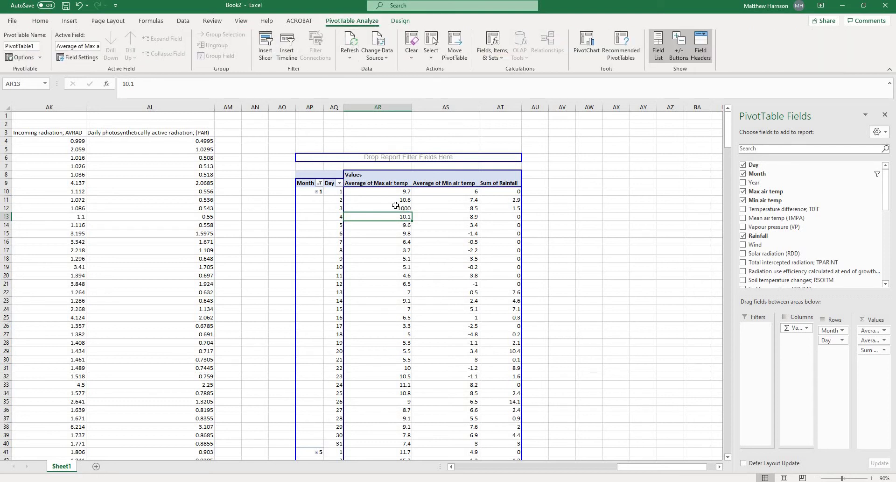
pyautogui.moveTo(398, 206)
pyautogui.moveTo(400, 241)
pyautogui.click(356, 57)
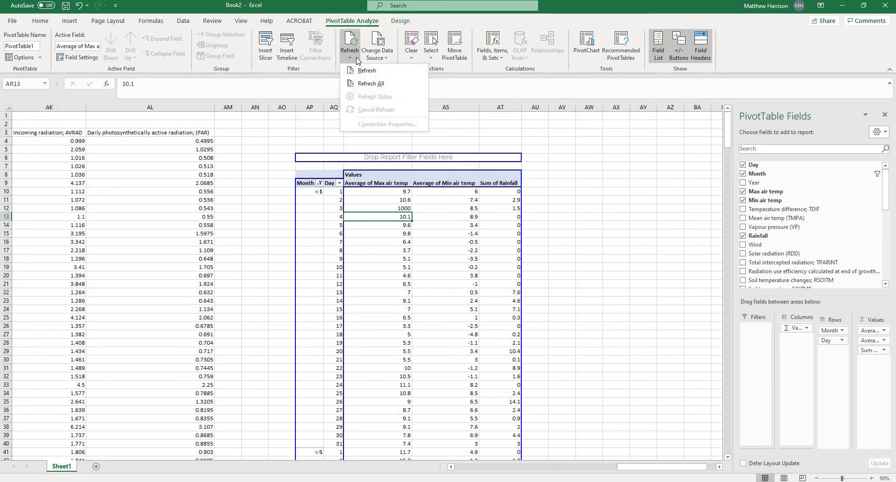
pyautogui.click(366, 86)
# Restore E6 to 10.5 and refresh the PivotTable again
pyautogui.moveTo(641, 466); pyautogui.dragTo(480, 466)
pyautogui.click(113, 157)
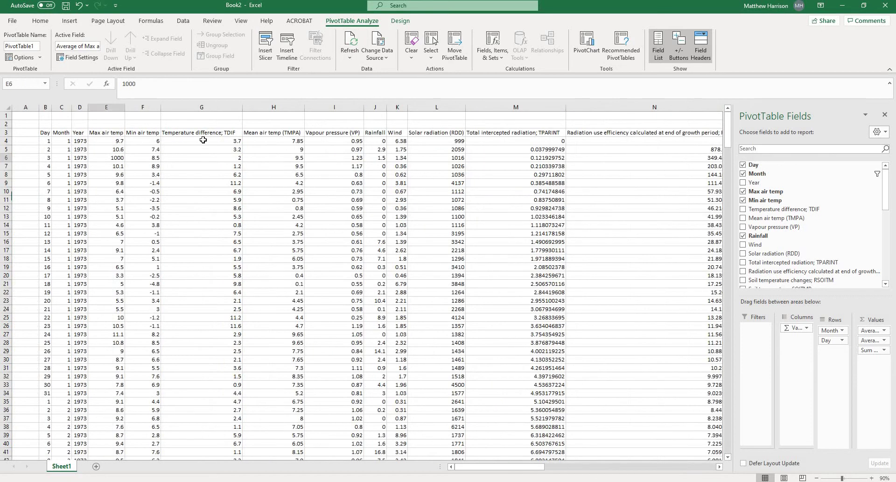
pyautogui.write('10.5')
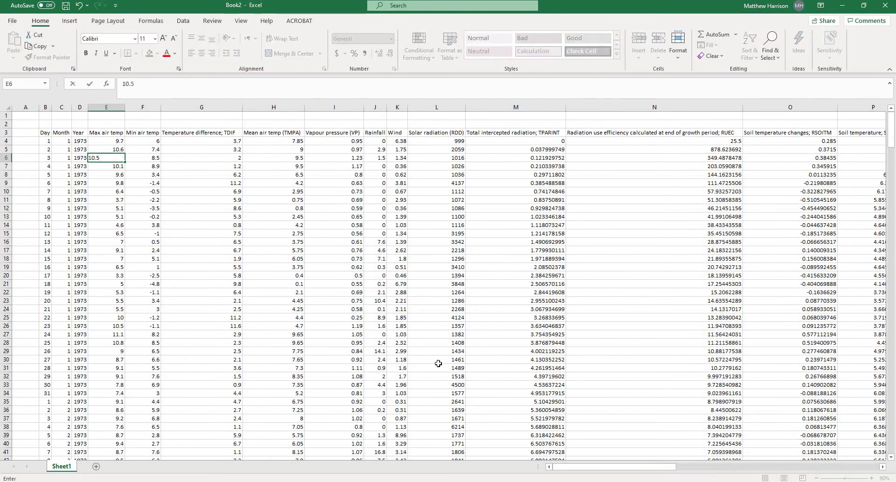
pyautogui.press('Return')
pyautogui.moveTo(605, 471); pyautogui.dragTo(807, 469)
pyautogui.click(417, 234)
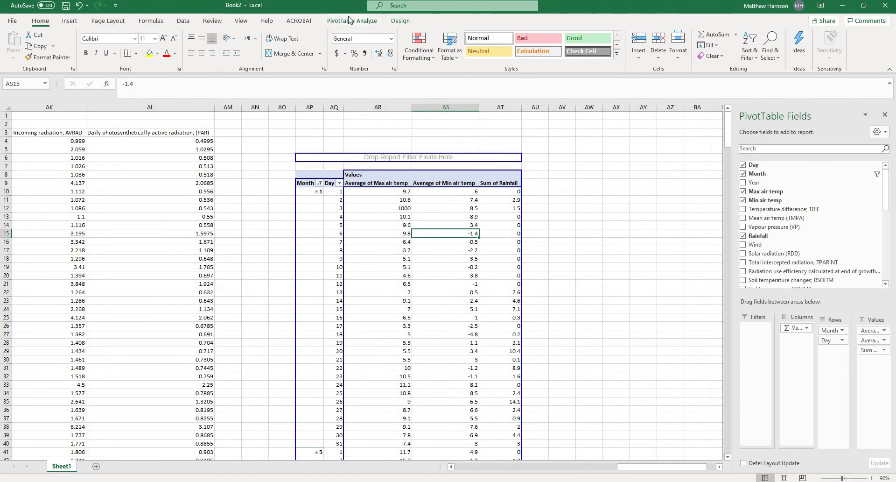
pyautogui.click(352, 21)
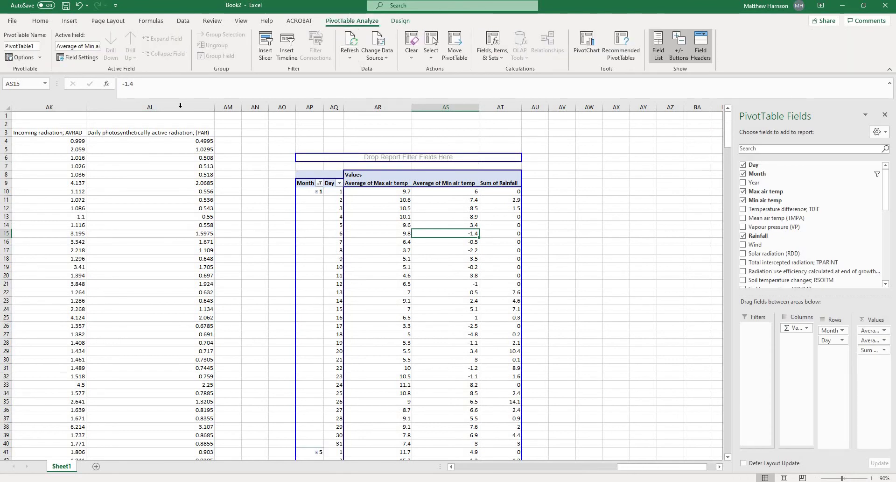
pyautogui.click(586, 274)
pyautogui.click(415, 218)
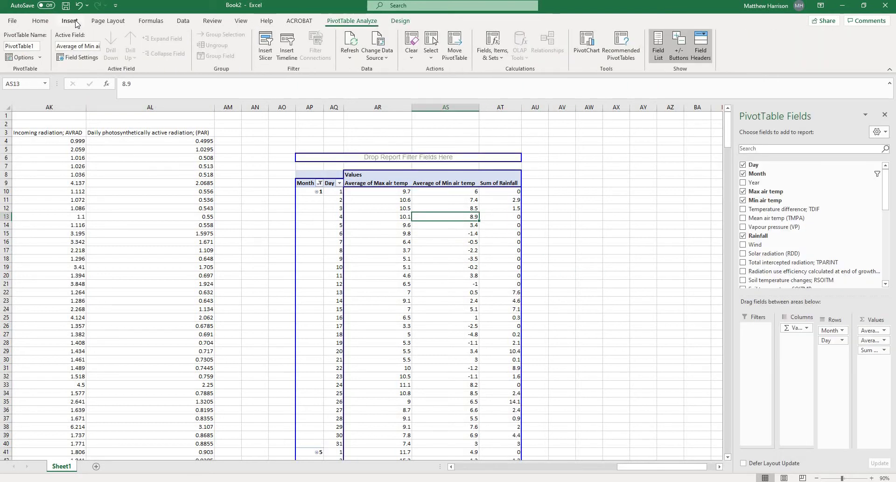
# Start an Insert PivotChart and compare the Clustered, Stacked, 100% Stacked and 3-D Column variants
pyautogui.click(76, 22)
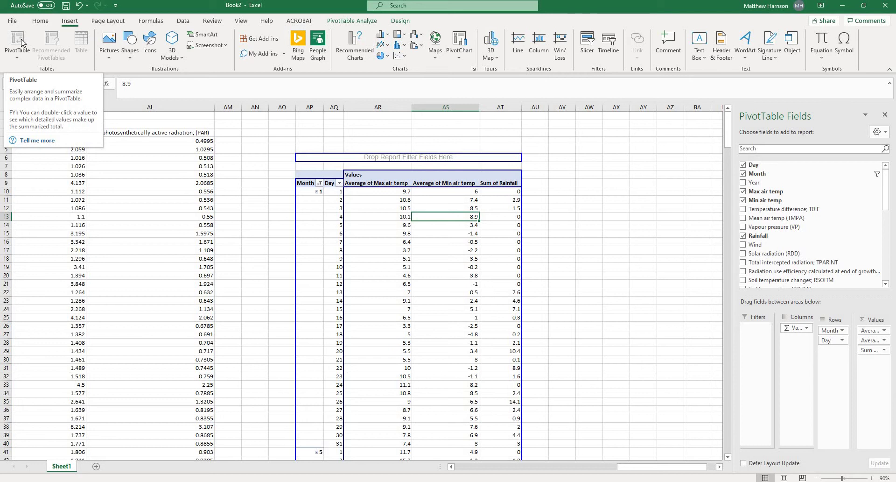
pyautogui.click(459, 41)
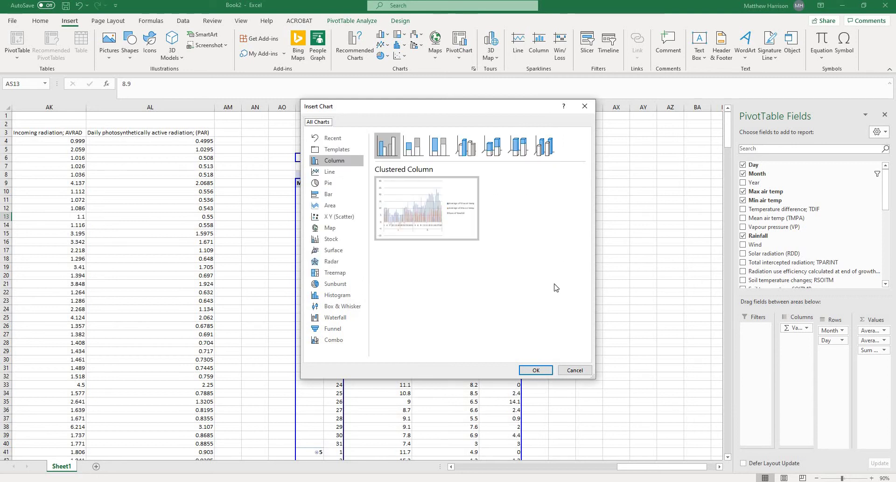
pyautogui.click(412, 150)
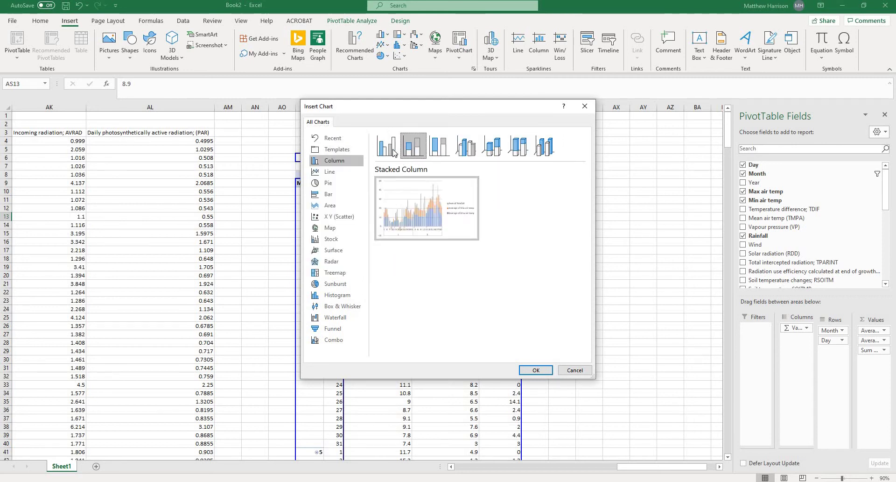
pyautogui.click(394, 151)
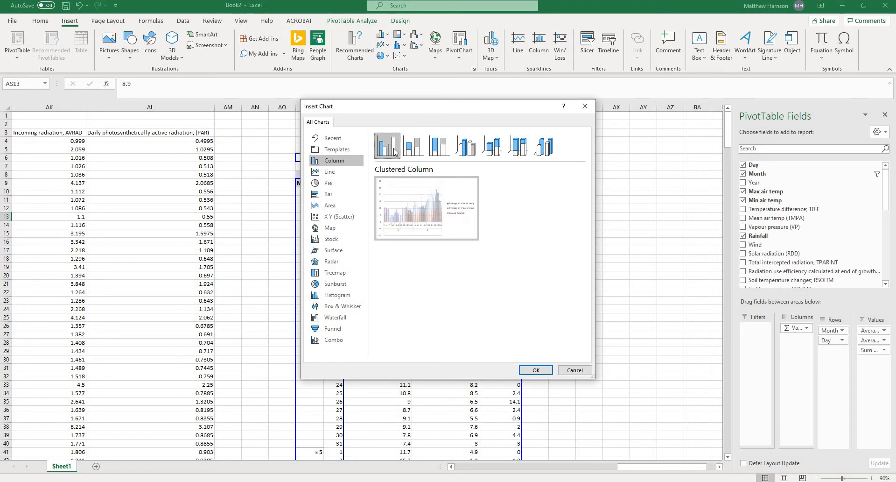
pyautogui.click(443, 153)
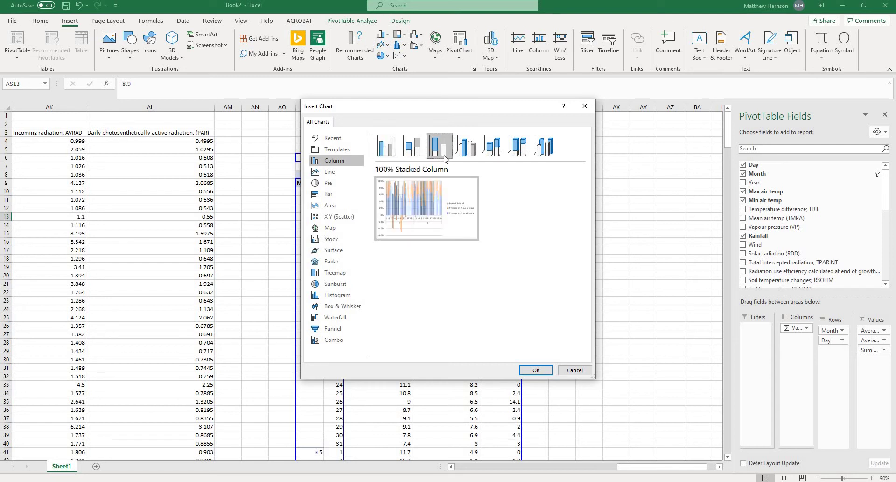
pyautogui.click(466, 154)
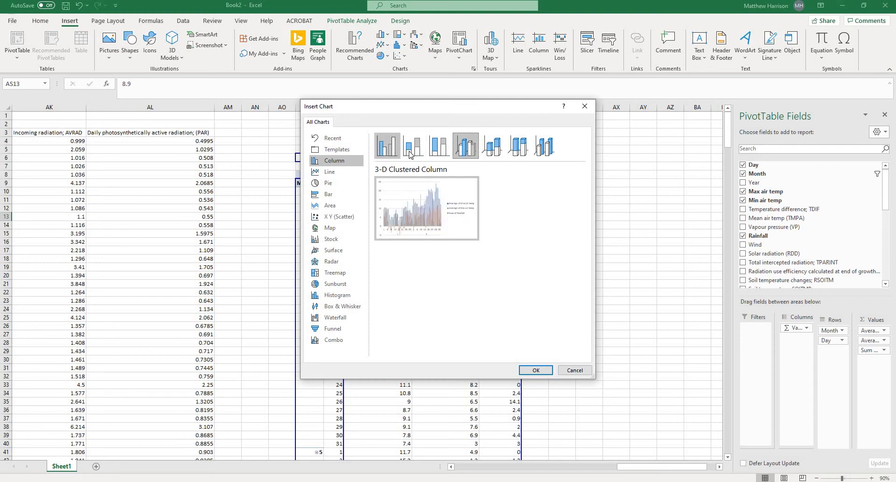
pyautogui.click(392, 153)
pyautogui.click(416, 154)
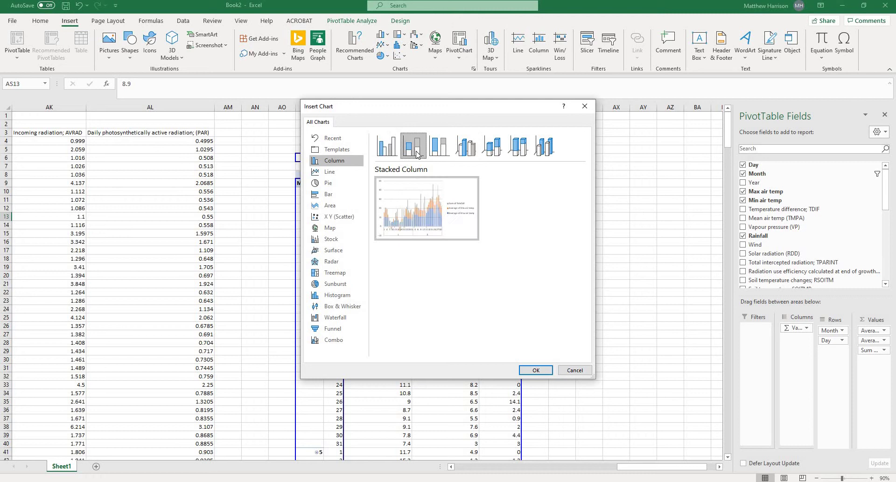
# Browse the Pie and Line types, previewing Line, Stacked Line and Line with Markers, ending on Line
pyautogui.click(347, 179)
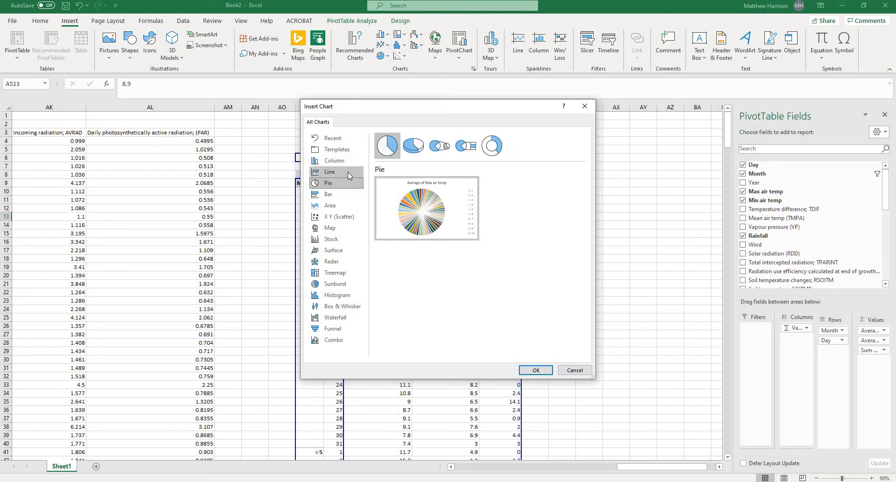
pyautogui.click(348, 172)
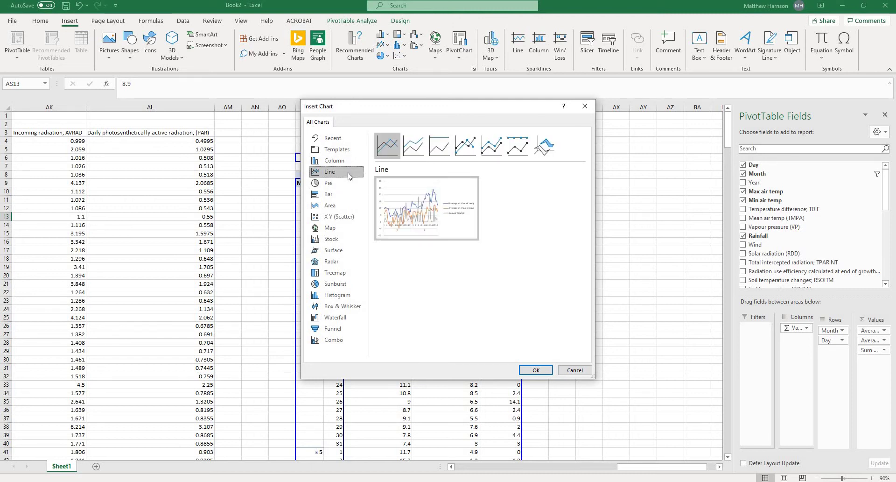
pyautogui.click(468, 146)
pyautogui.click(412, 145)
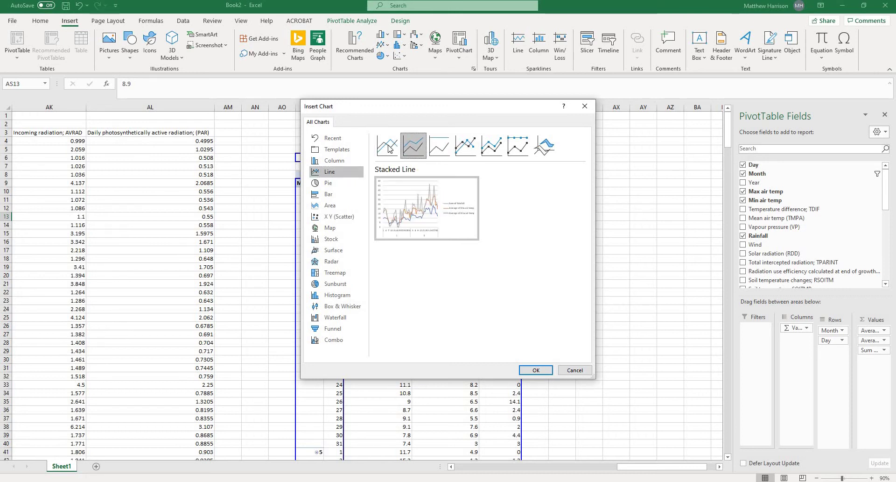
pyautogui.click(385, 154)
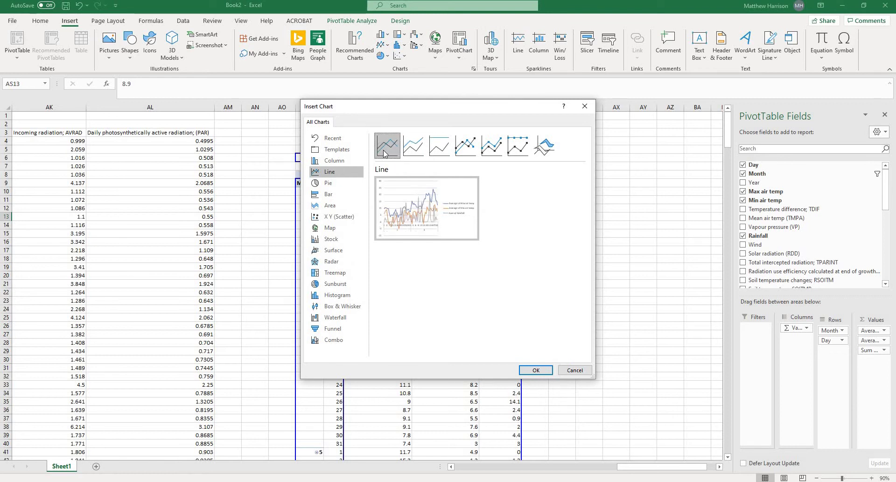
pyautogui.click(413, 147)
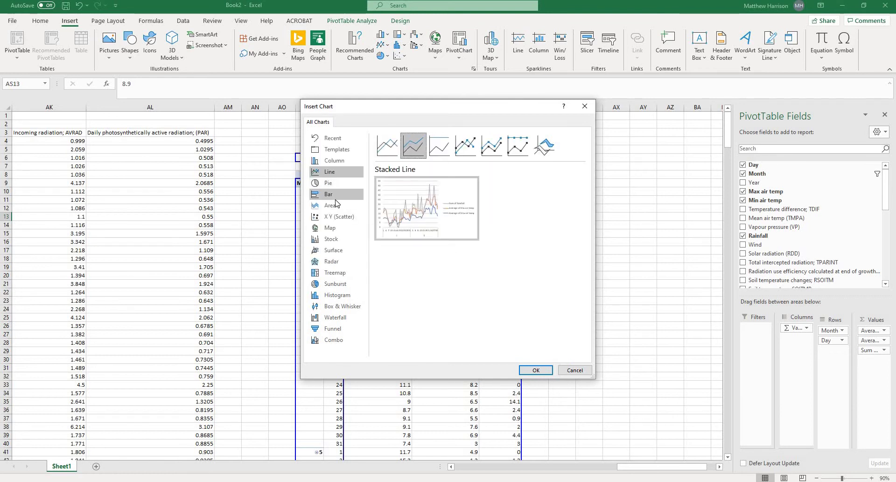
pyautogui.moveTo(394, 197)
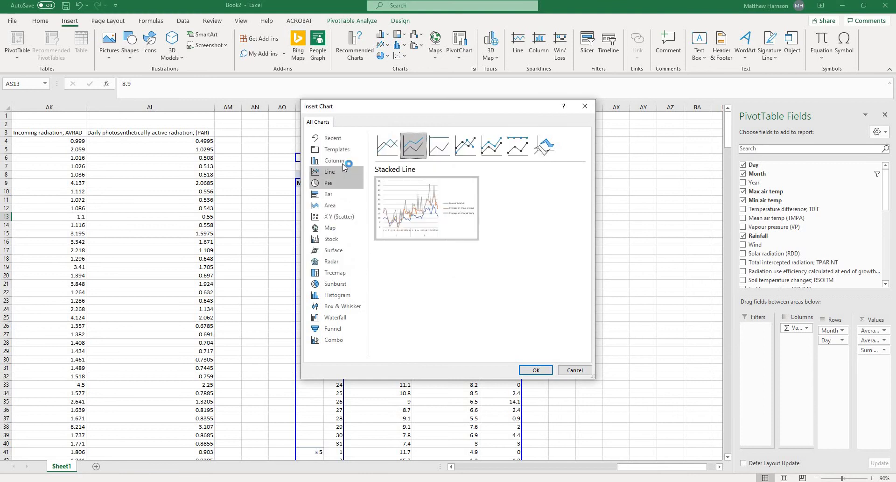
pyautogui.click(342, 163)
pyautogui.moveTo(421, 207)
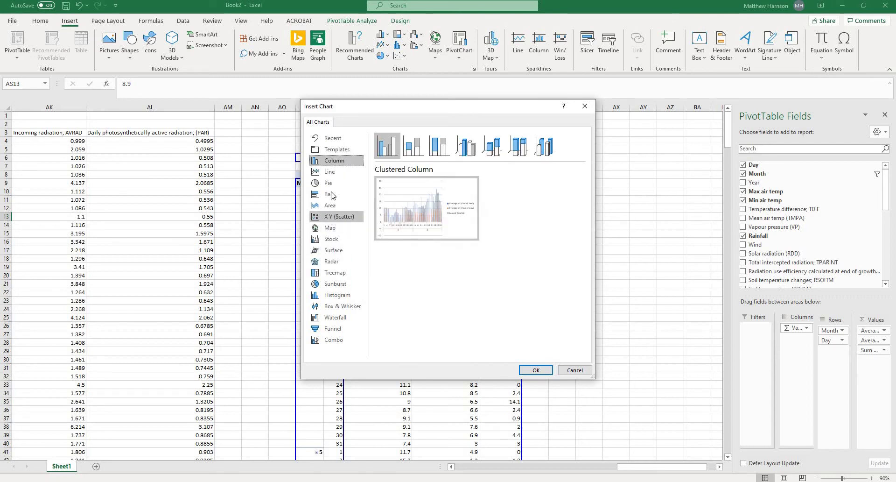
pyautogui.click(331, 173)
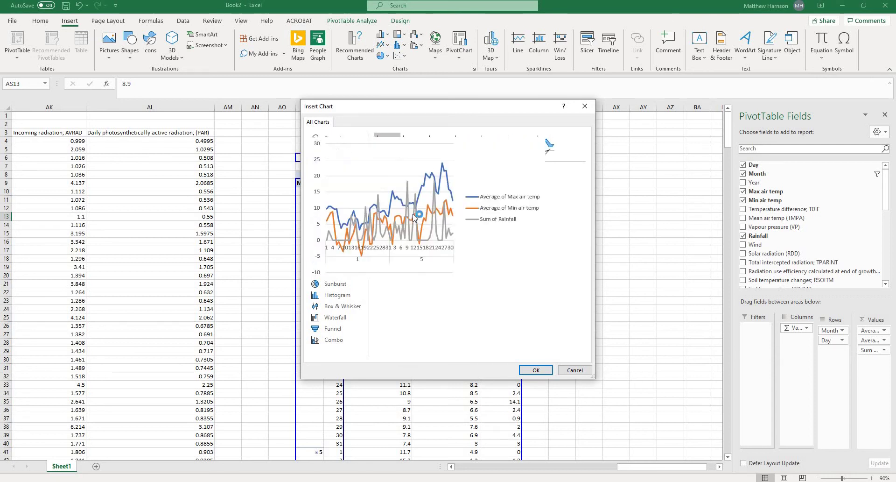
# Insert the line PivotChart, place it right of PivotTable1 and enlarge it via corner and left edge
pyautogui.press('Return')
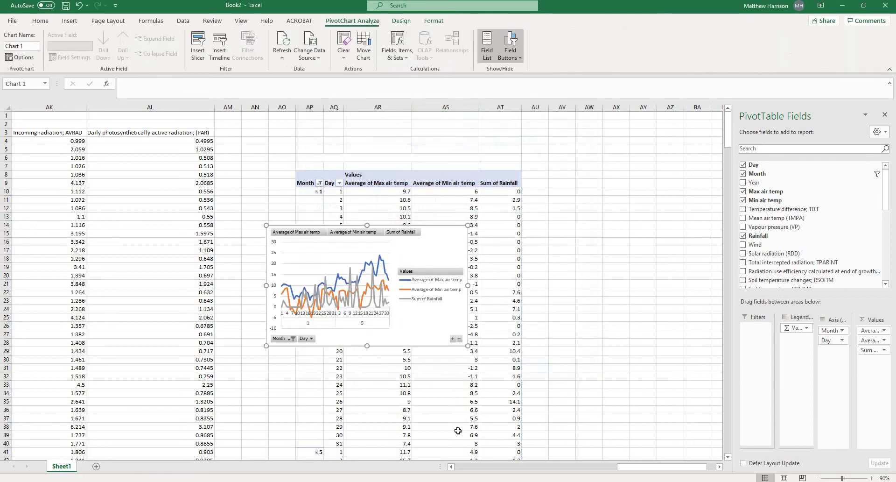
pyautogui.hscroll(2, 663, 468)
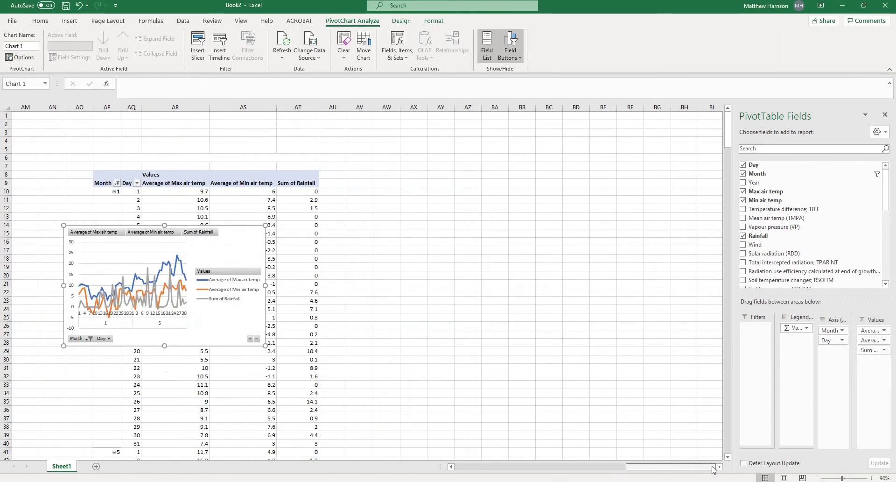
pyautogui.moveTo(487, 192); pyautogui.dragTo(487, 192)
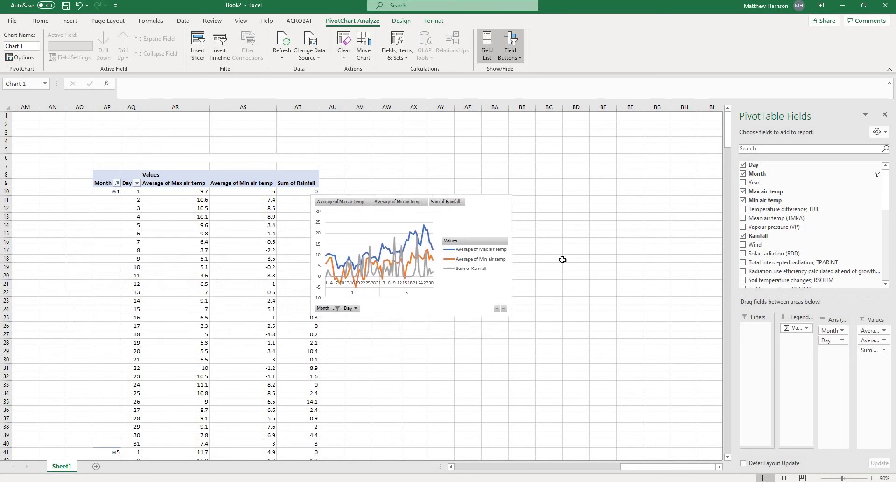
pyautogui.moveTo(676, 385); pyautogui.dragTo(667, 384)
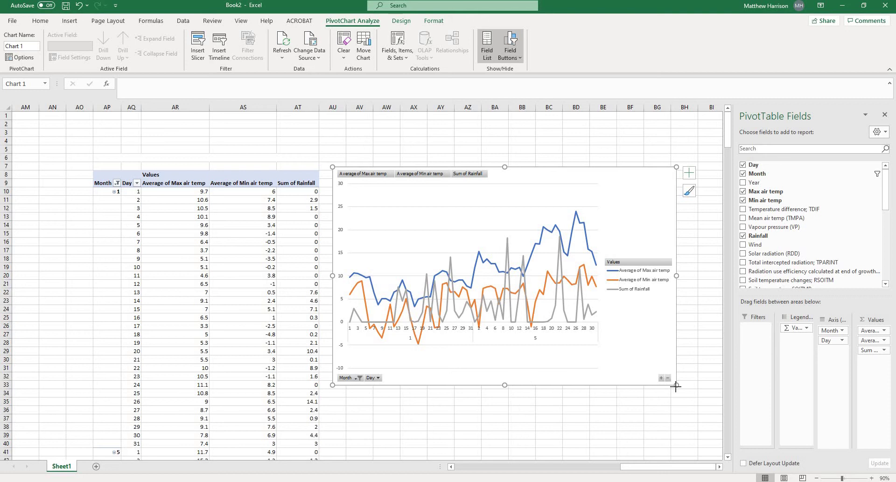
pyautogui.moveTo(675, 386); pyautogui.dragTo(696, 413)
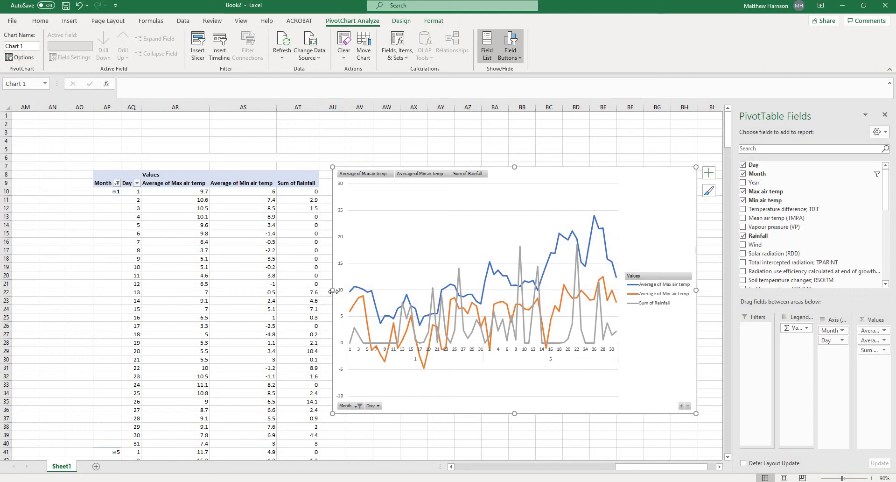
pyautogui.moveTo(243, 289); pyautogui.dragTo(348, 297)
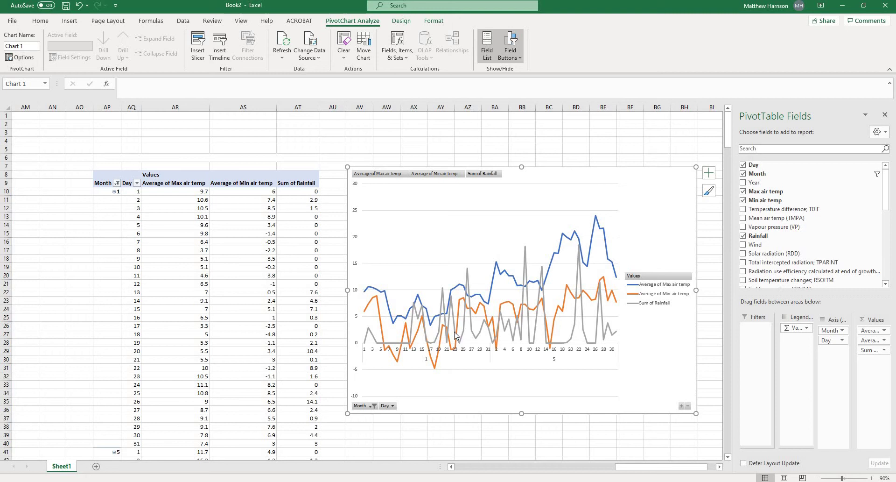
# Bring up the context menu for the grey Sum of Rainfall line series
pyautogui.click(527, 268)
pyautogui.rightClick(527, 270)
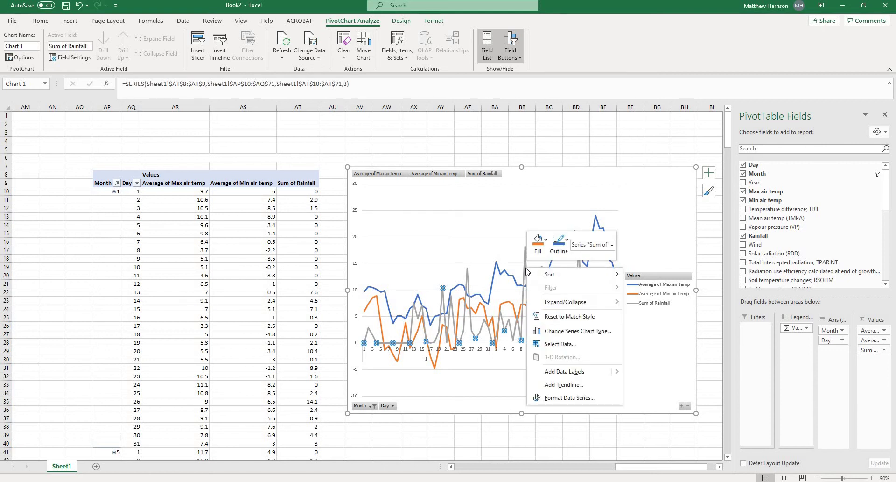
pyautogui.press('Escape')
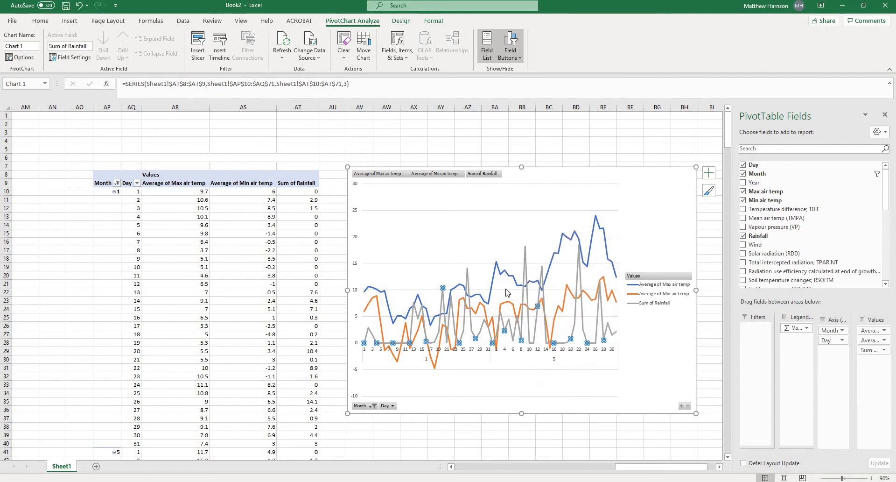
pyautogui.click(655, 220)
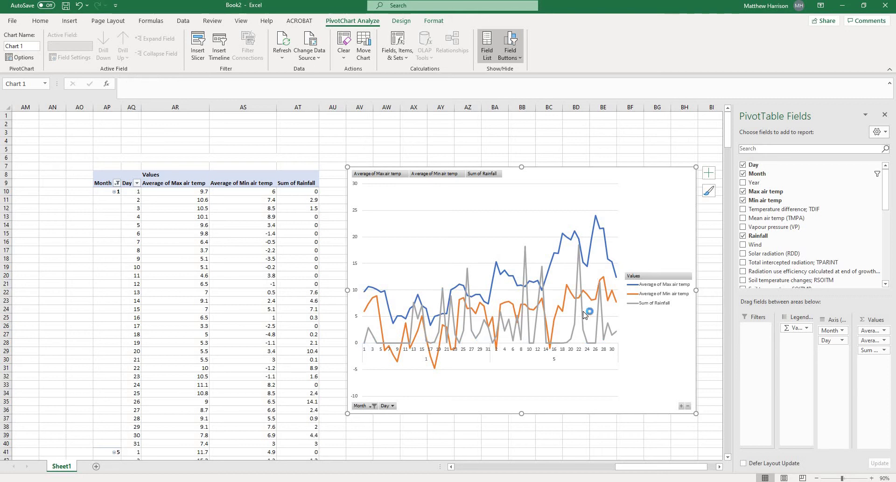
pyautogui.moveTo(580, 317)
pyautogui.moveTo(514, 309)
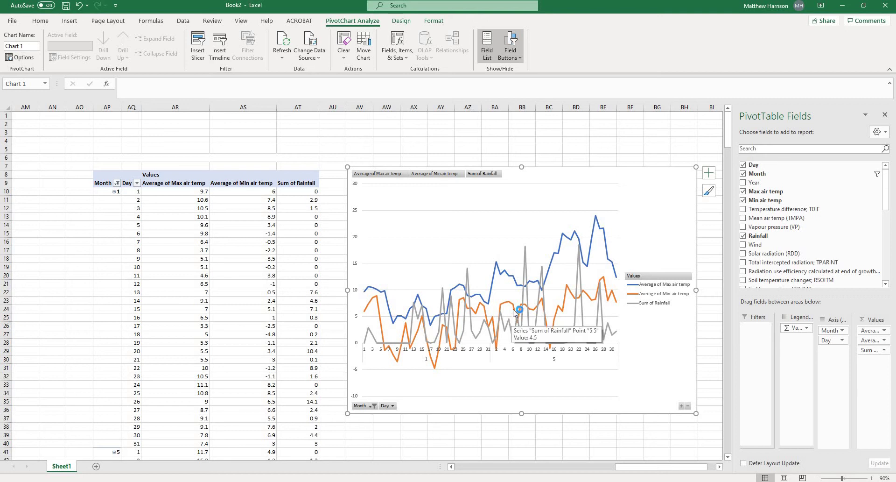
pyautogui.click(526, 274)
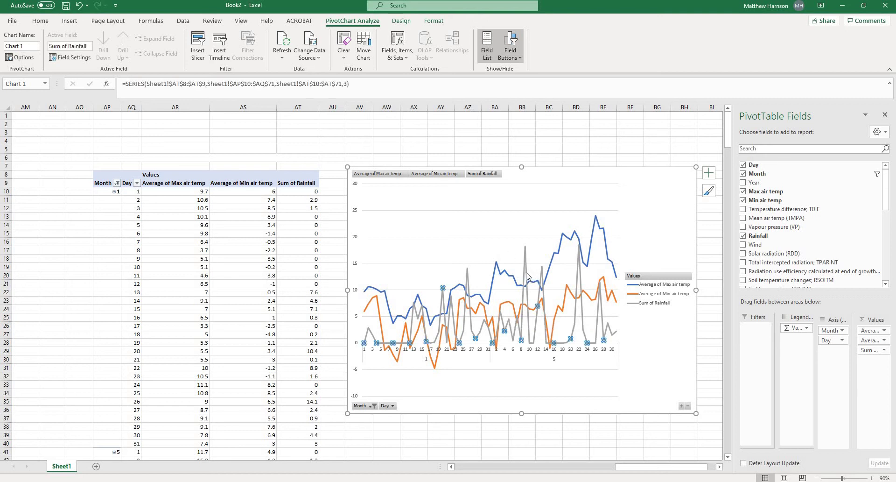
pyautogui.rightClick(525, 274)
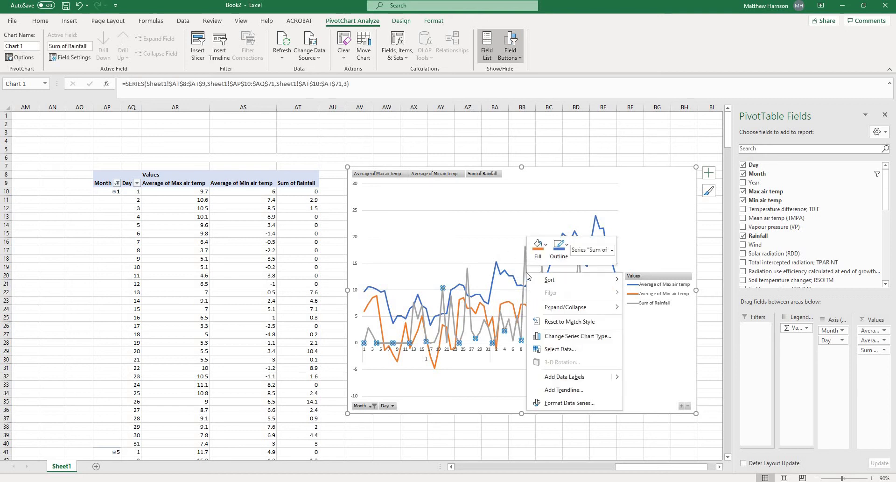
# Change Sum of Rainfall to a Clustered Column series on the secondary axis and apply
pyautogui.click(567, 337)
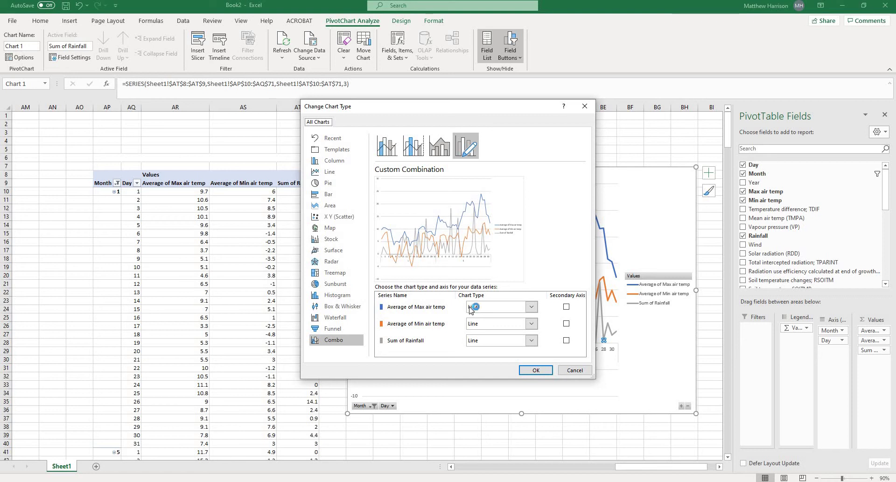
pyautogui.click(532, 340)
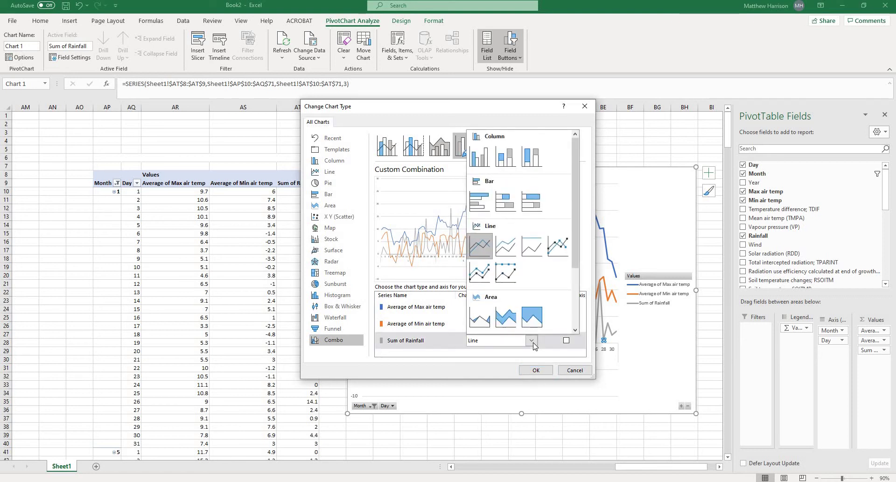
pyautogui.click(479, 156)
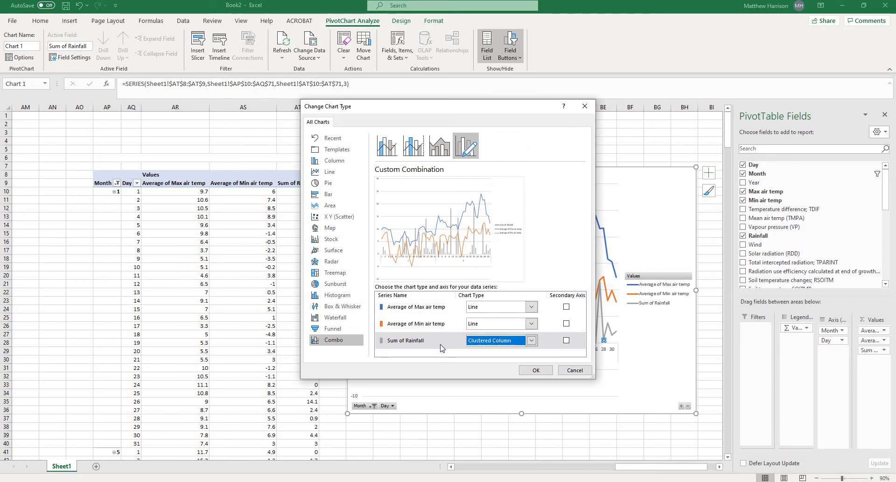
pyautogui.click(567, 340)
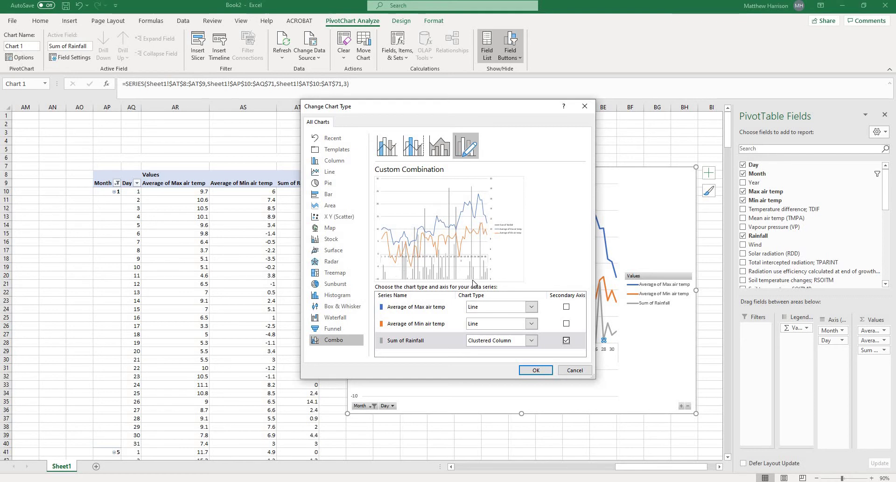
pyautogui.click(536, 370)
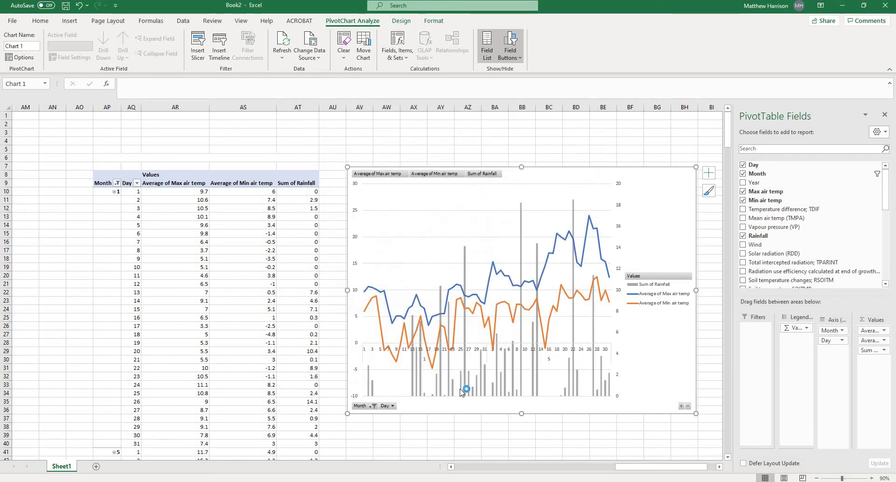
# Set the primary vertical axis Bounds Minimum to 0 in Format Axis
pyautogui.click(358, 345)
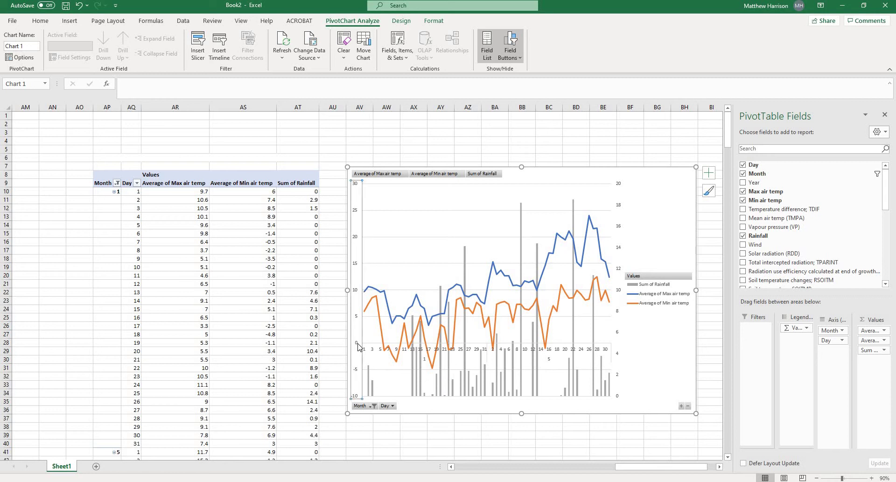
pyautogui.rightClick(358, 345)
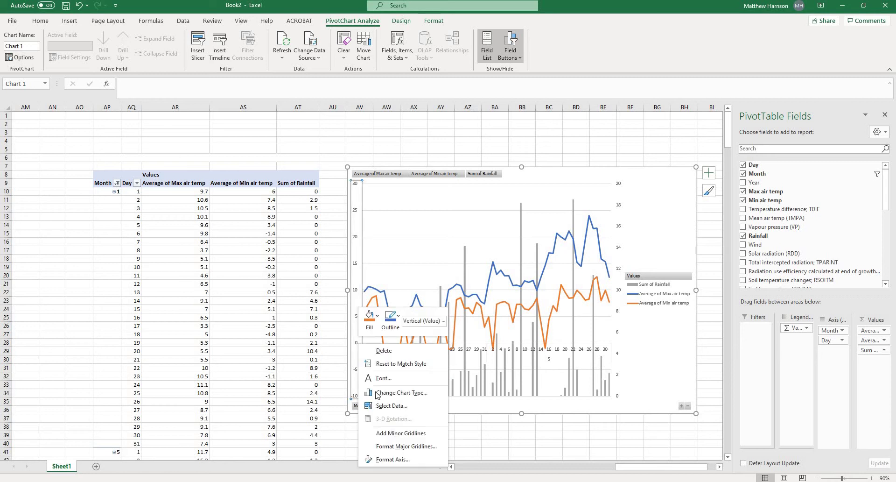
pyautogui.click(400, 459)
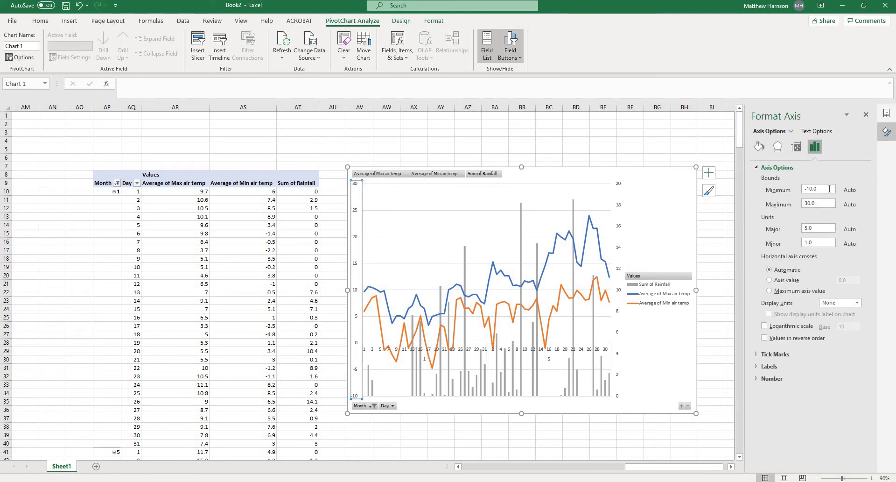
pyautogui.click(771, 189)
pyautogui.write('0')
pyautogui.click(620, 306)
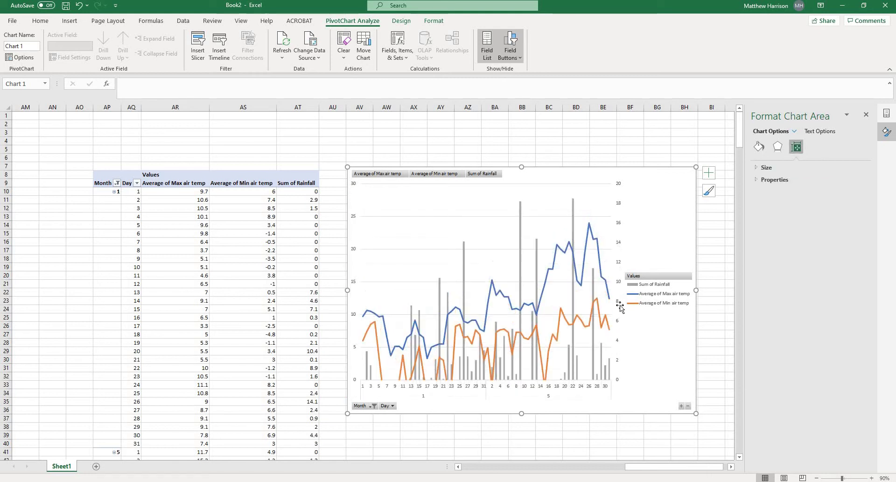
# Check the secondary value axis formatting options, then deselect the chart
pyautogui.click(618, 303)
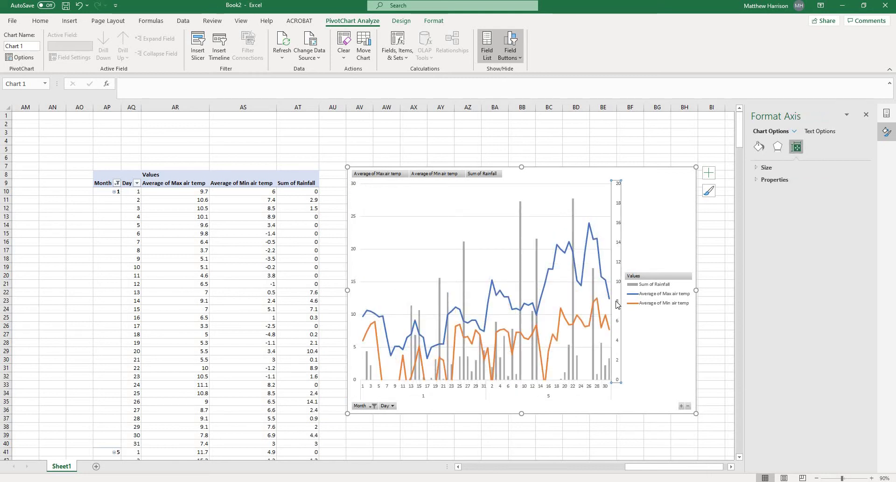
pyautogui.rightClick(618, 302)
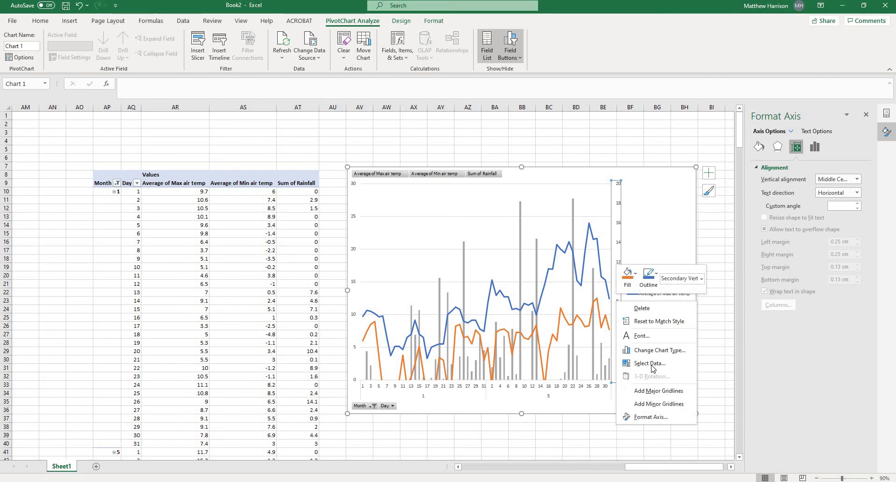
pyautogui.click(653, 417)
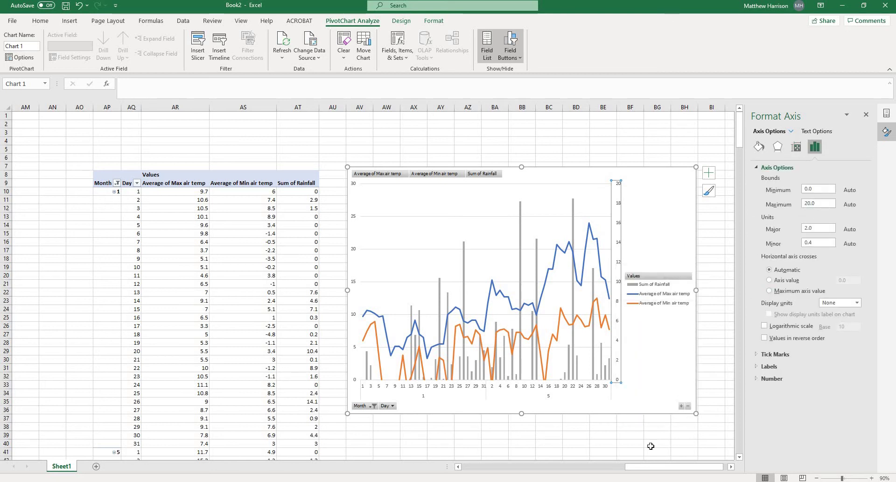
pyautogui.click(631, 452)
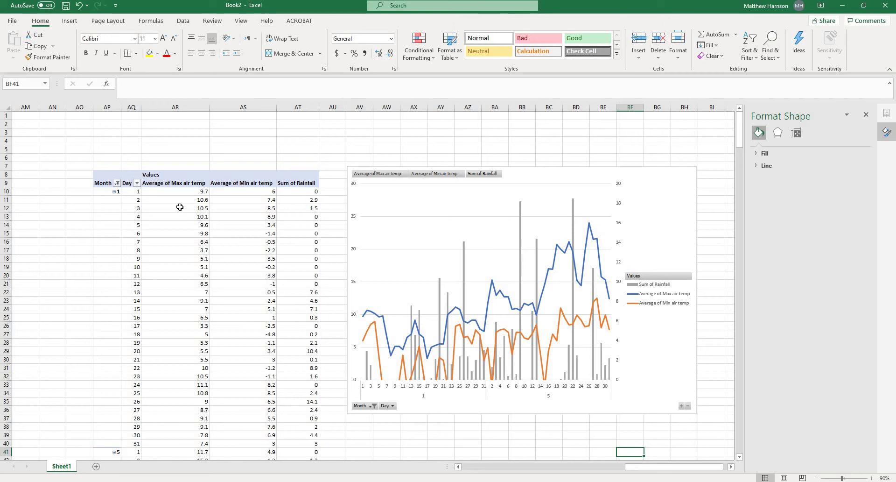
# Enter 100 as day 1's Rainfall in J4, then scroll back to the PivotTable
pyautogui.moveTo(625, 466); pyautogui.dragTo(450, 469)
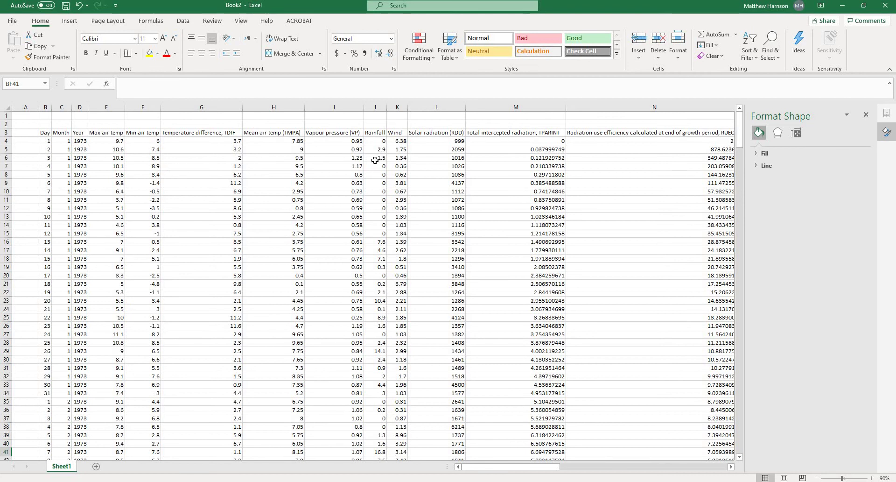
pyautogui.click(380, 141)
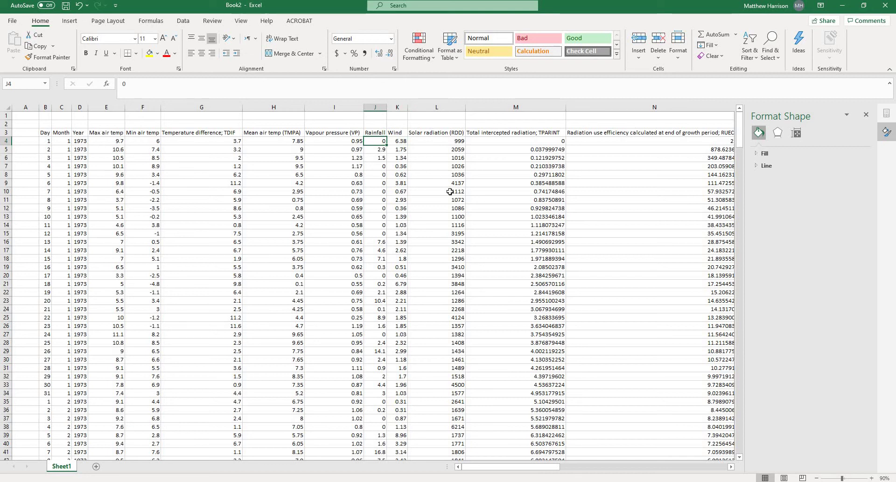
pyautogui.write('1')
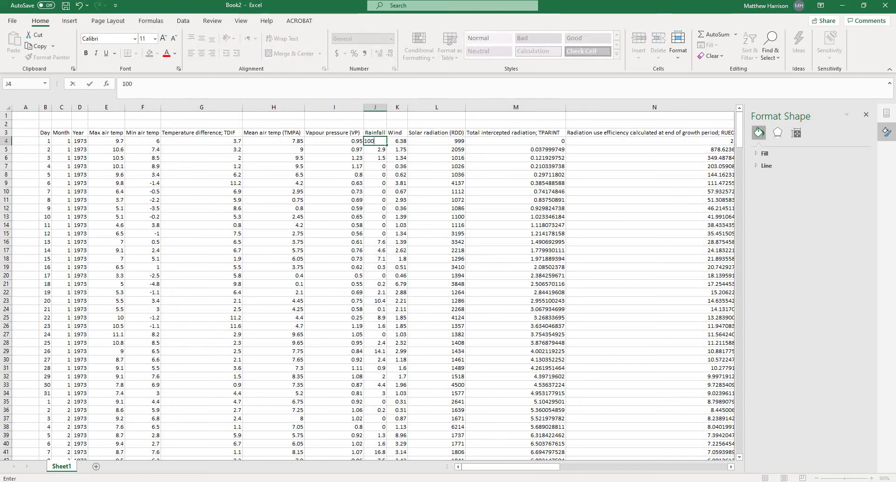
pyautogui.write('00')
pyautogui.press('Return')
pyautogui.moveTo(494, 468); pyautogui.dragTo(676, 471)
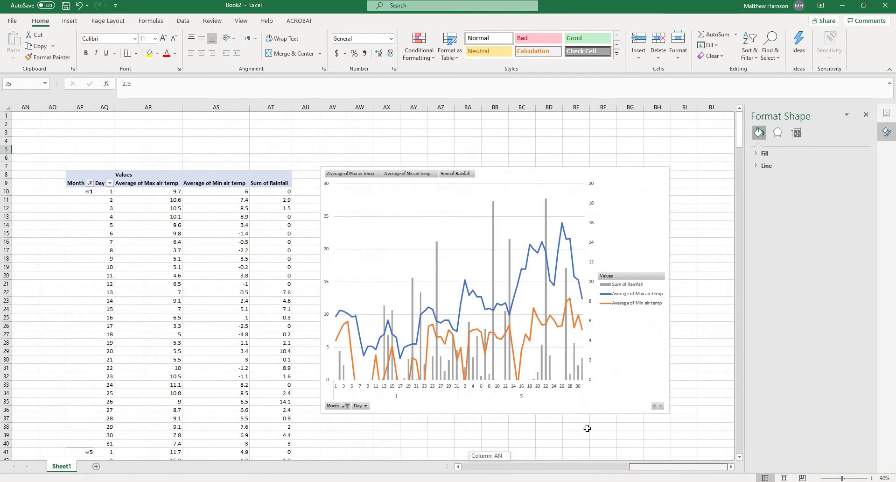
# Refresh PivotTable1 so day 1's Sum of Rainfall shows 100
pyautogui.click(205, 225)
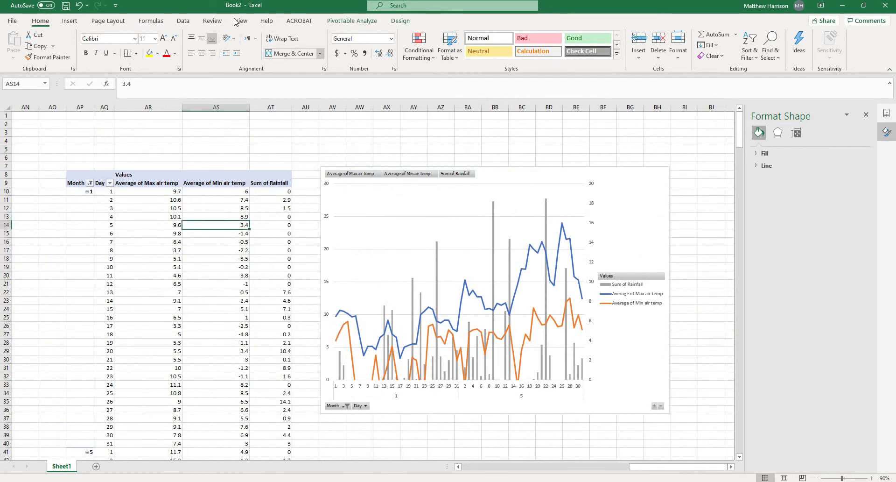
pyautogui.click(352, 21)
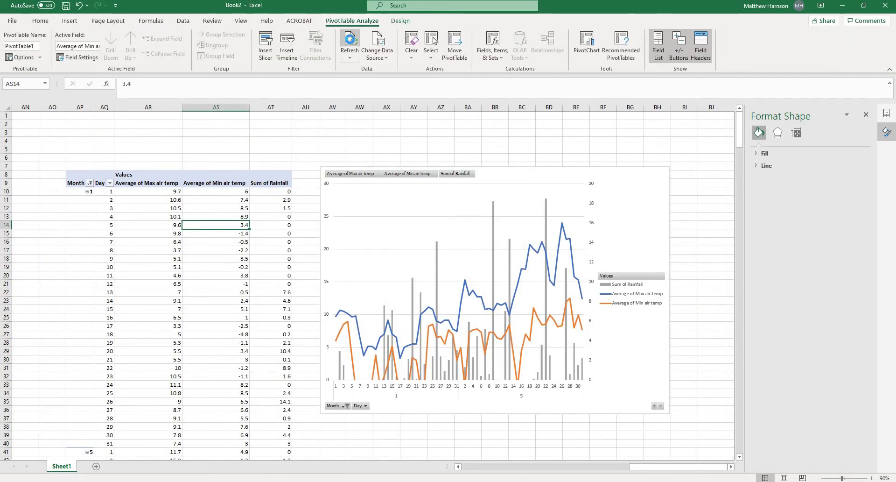
pyautogui.click(349, 40)
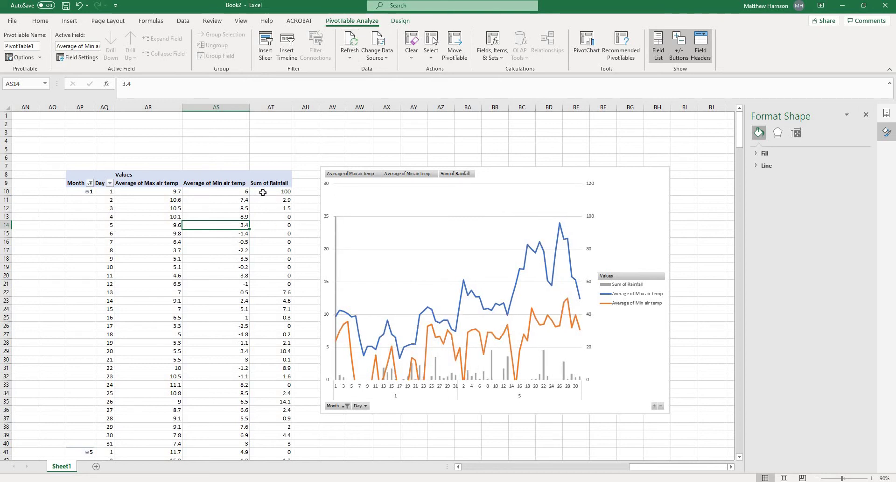
pyautogui.moveTo(263, 192)
# Close the Format Shape pane and drag the PivotChart further right of the table
pyautogui.click(280, 199)
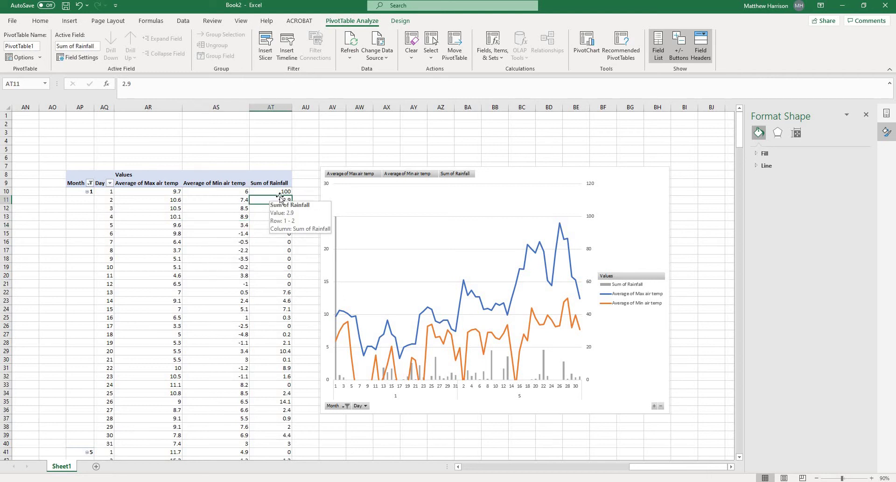
pyautogui.click(270, 180)
pyautogui.click(226, 250)
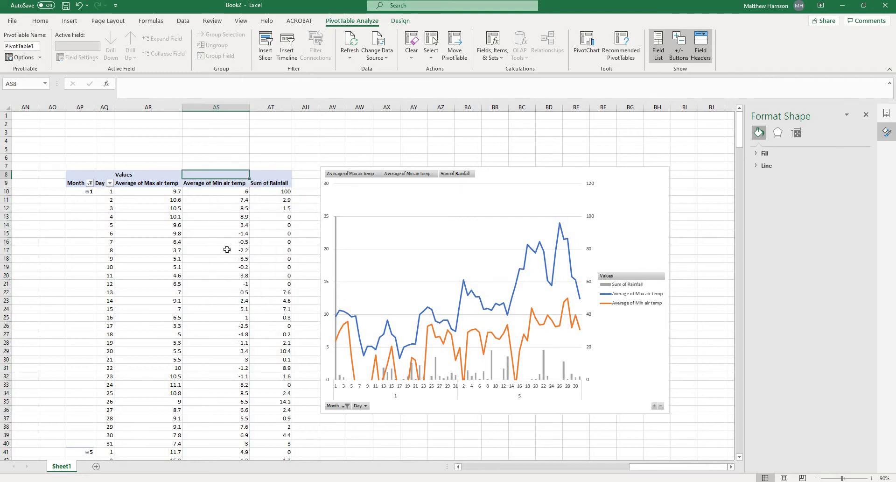
pyautogui.click(866, 115)
pyautogui.moveTo(654, 171); pyautogui.dragTo(760, 170)
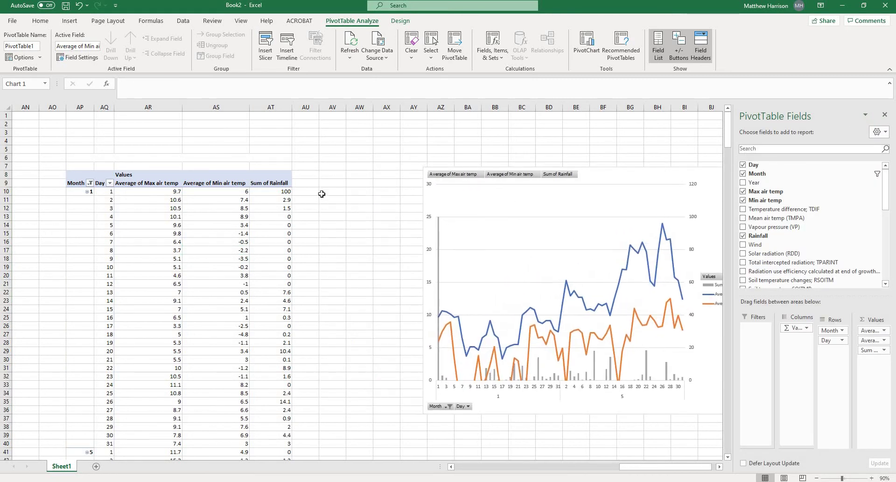
# Type filler text 'bvdb' in AU11 and 'fgdflgkndg' in AU12, then reselect the PivotTable
pyautogui.click(305, 200)
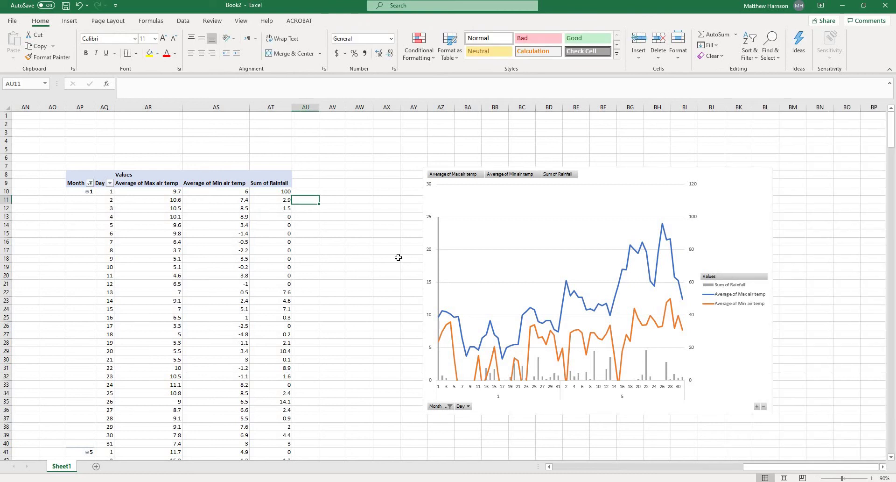
pyautogui.write('bvdb')
pyautogui.press('Return')
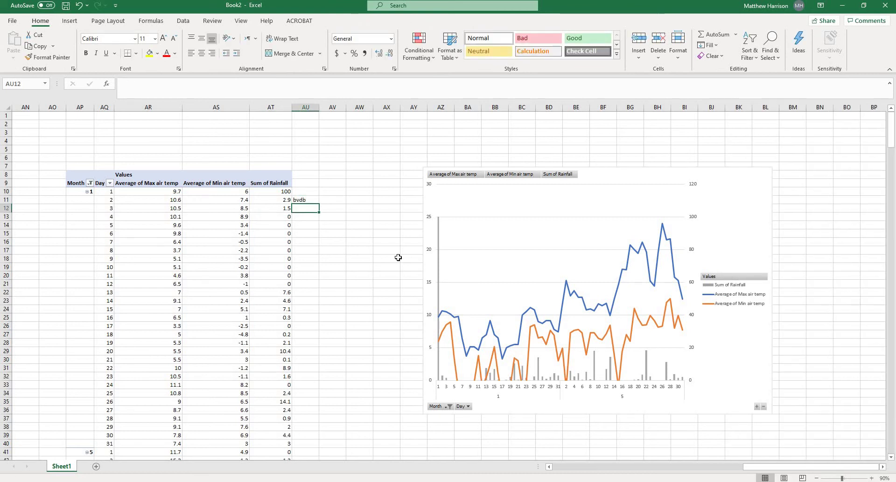
pyautogui.write('fgdflgkndg')
pyautogui.press('Return')
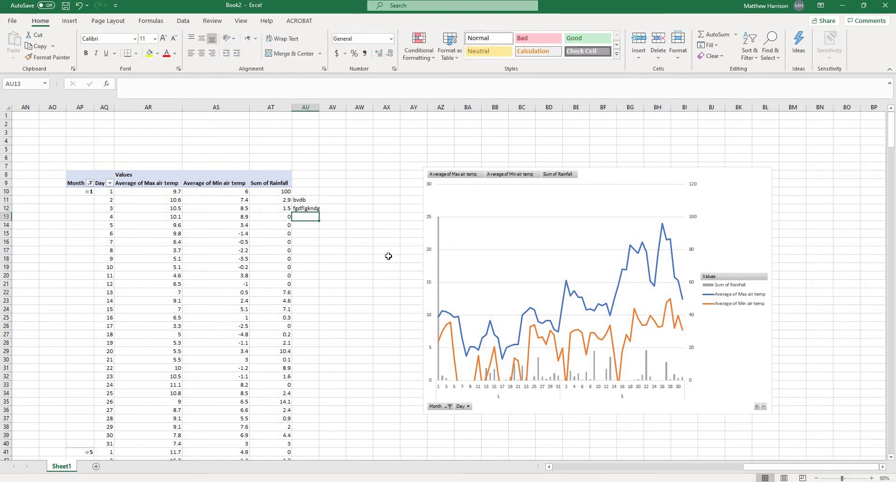
pyautogui.click(262, 205)
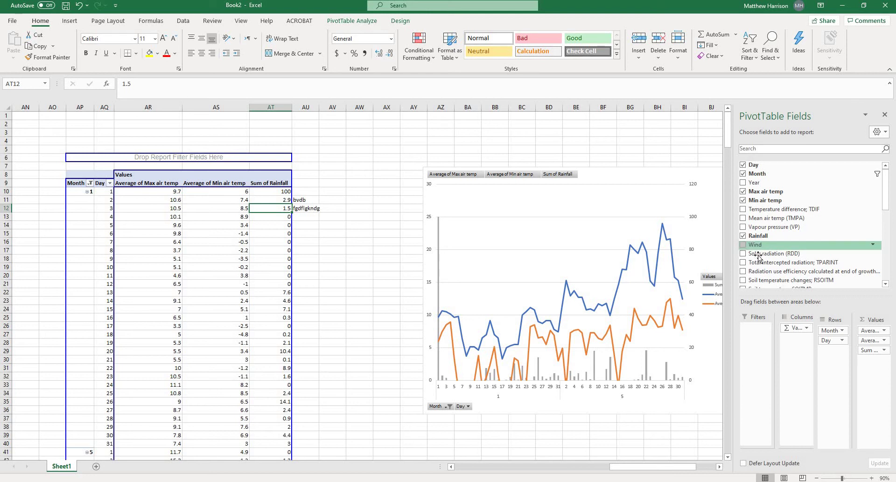
# Add Sum of Solar radiation (RDD) to Values, overwrite the filler cells, and reposition the chart
pyautogui.moveTo(840, 369); pyautogui.dragTo(880, 363)
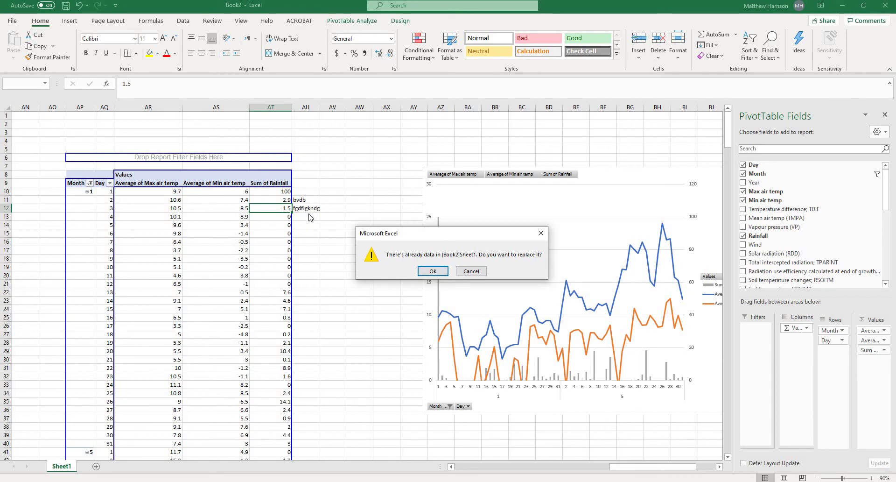
pyautogui.click(437, 270)
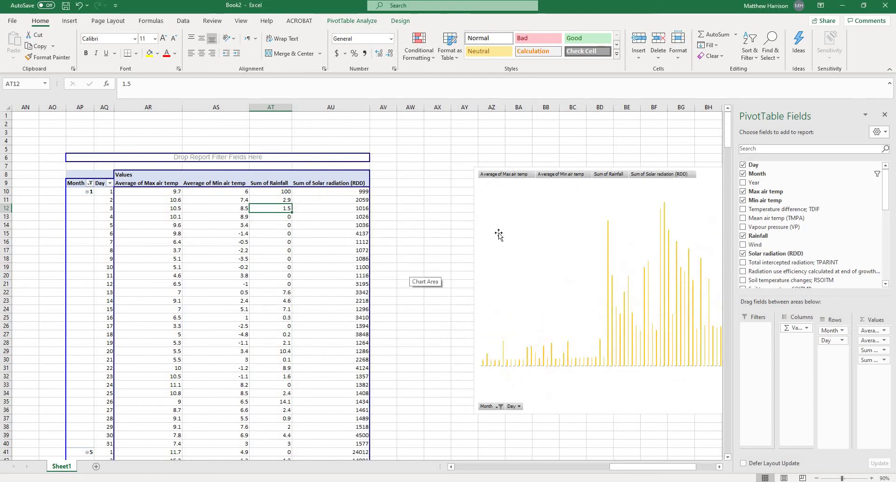
pyautogui.click(474, 228)
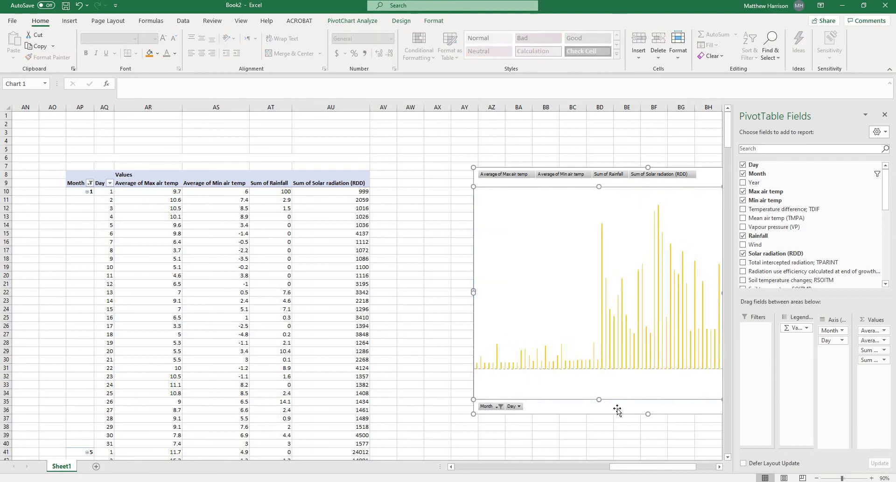
pyautogui.moveTo(617, 409); pyautogui.dragTo(510, 410)
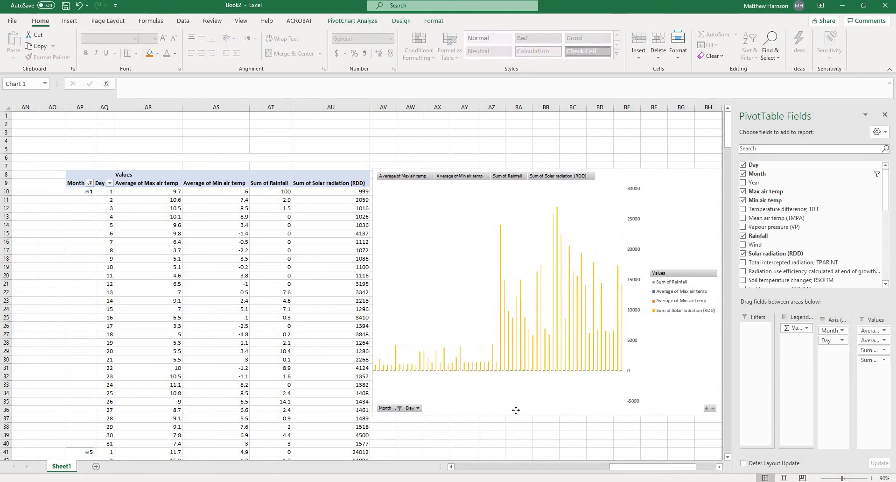
pyautogui.moveTo(616, 410); pyautogui.dragTo(657, 409)
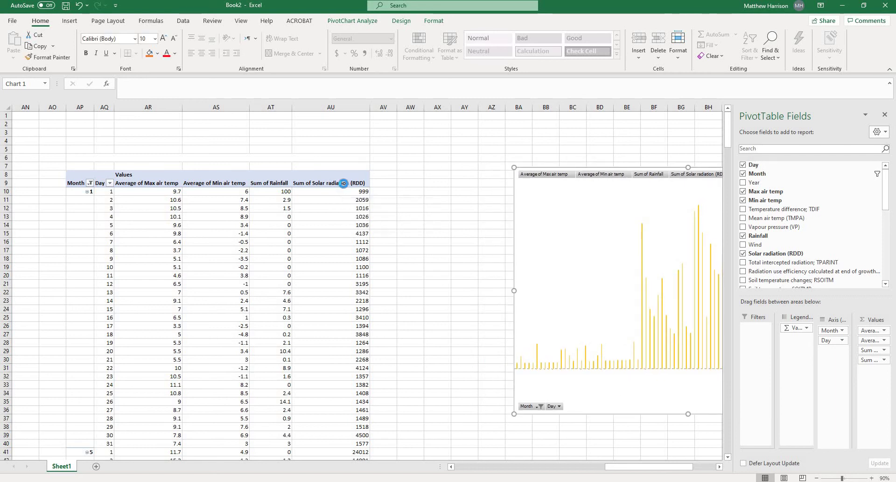
# Summarize the Solar radiation (RDD) values by StdDev
pyautogui.doubleClick(345, 182)
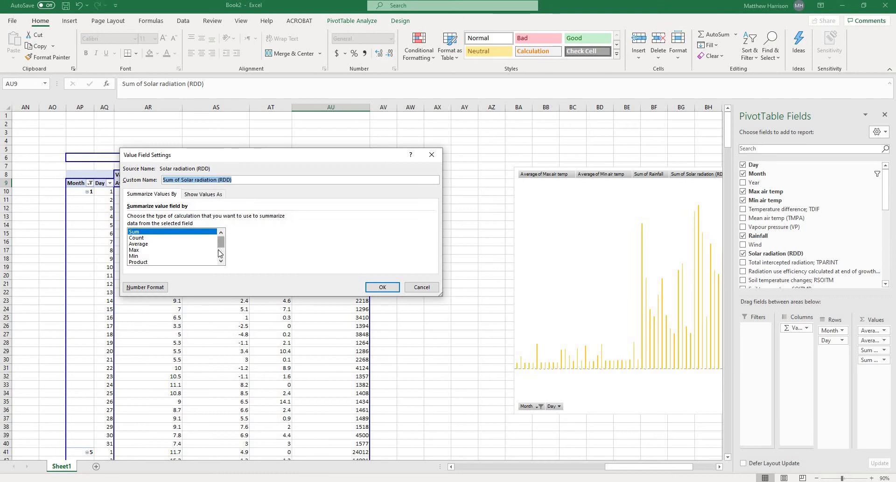
pyautogui.scroll(-1, 219, 254)
pyautogui.scroll(-1, 219, 256)
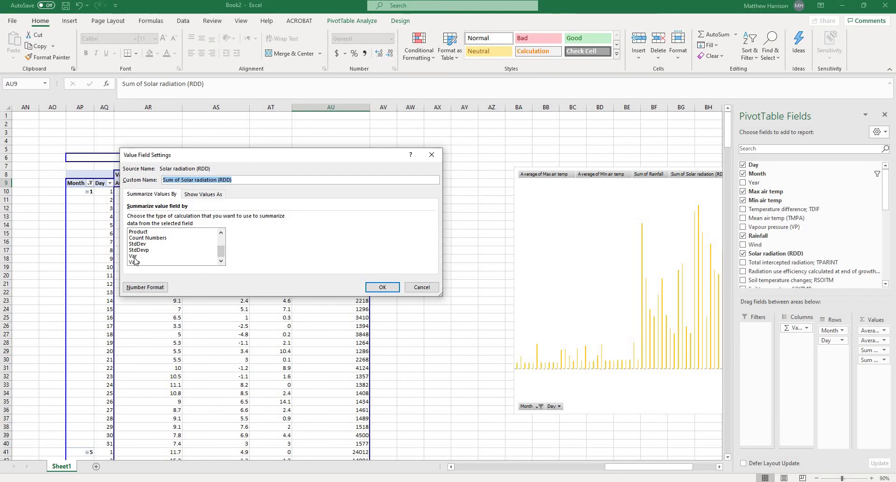
pyautogui.click(141, 244)
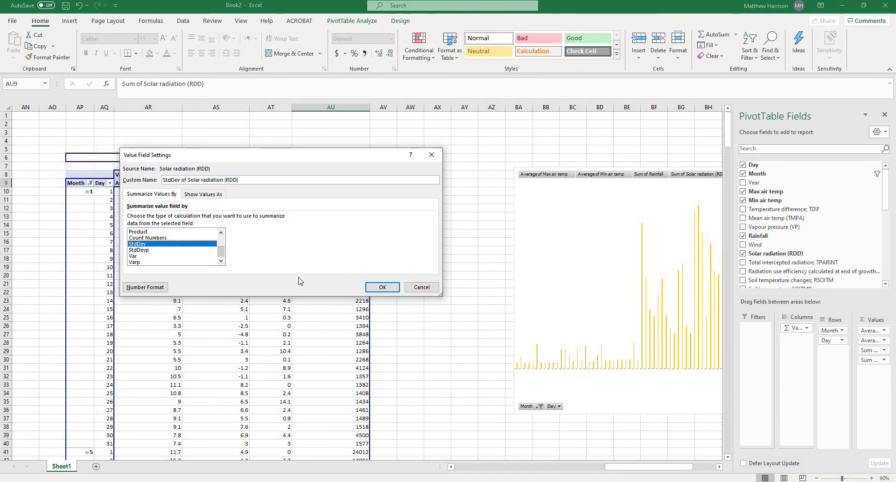
pyautogui.click(379, 286)
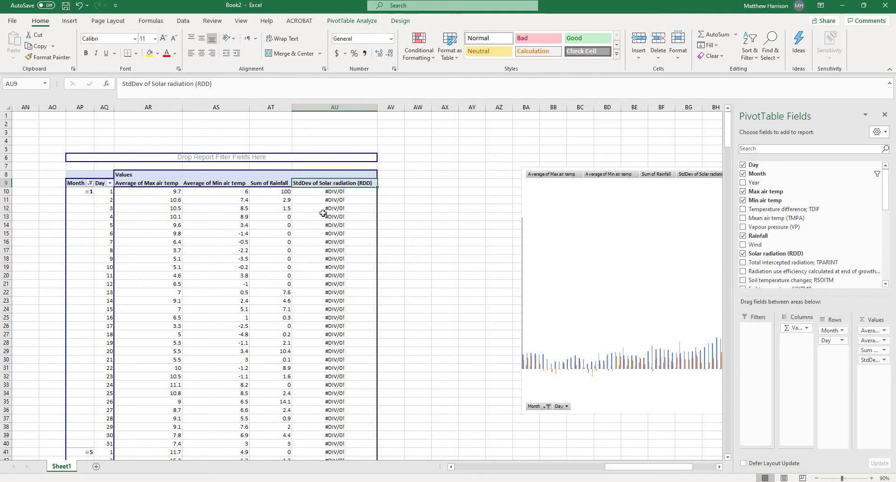
# Cancel the StdDev field settings and remove Solar radiation (RDD) from the PivotTable
pyautogui.doubleClick(342, 183)
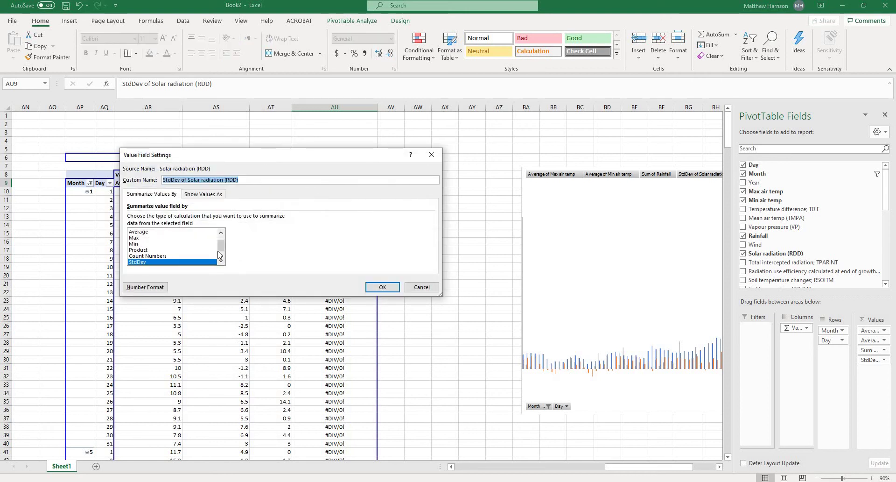
pyautogui.moveTo(219, 254); pyautogui.dragTo(221, 255)
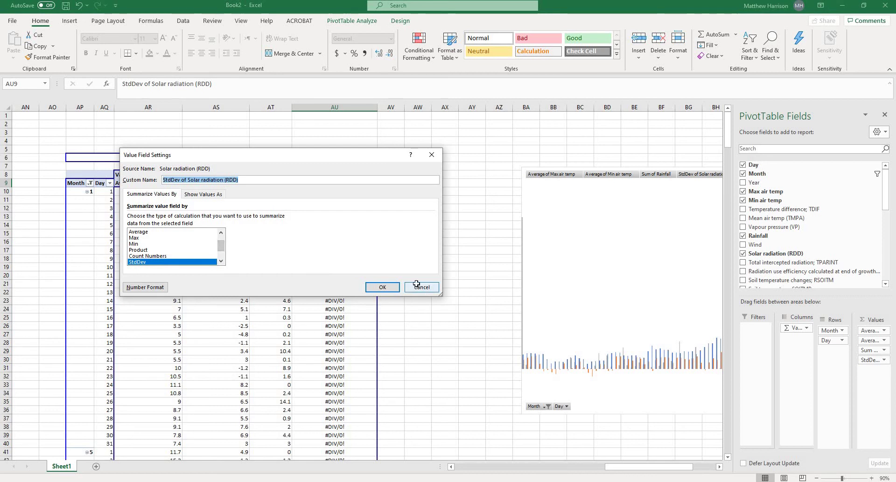
pyautogui.click(417, 286)
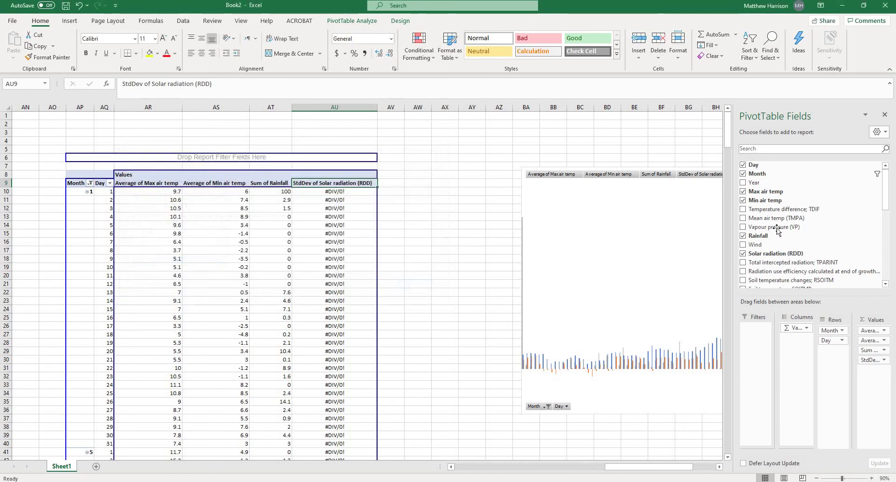
pyautogui.click(742, 255)
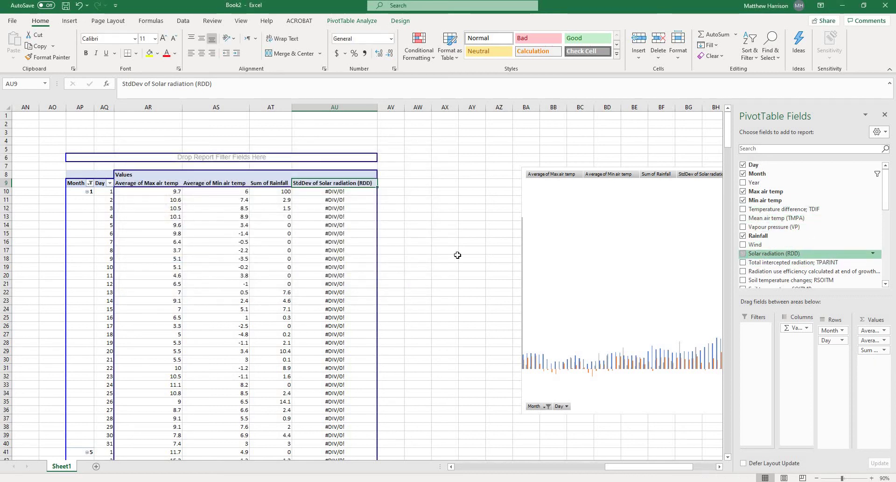
# Add Wind to the PivotTable values as Sum of Wind
pyautogui.click(276, 219)
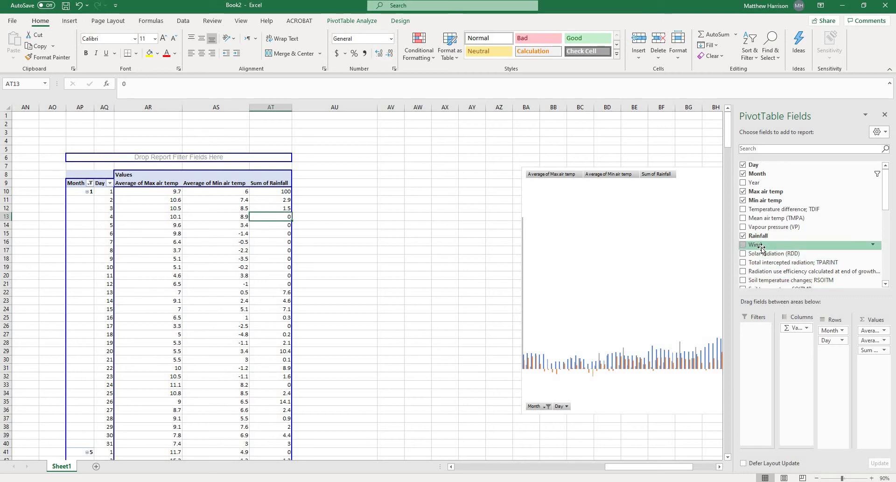
pyautogui.moveTo(759, 244); pyautogui.dragTo(866, 377)
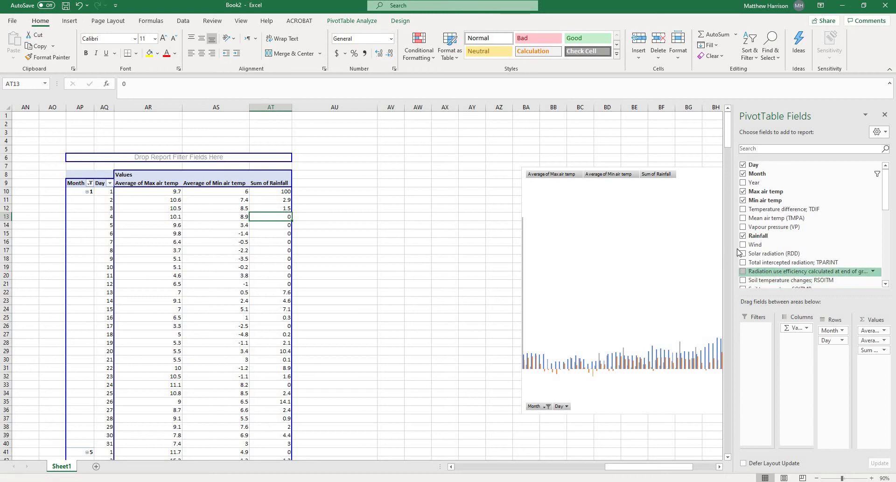
pyautogui.moveTo(754, 244); pyautogui.dragTo(261, 213)
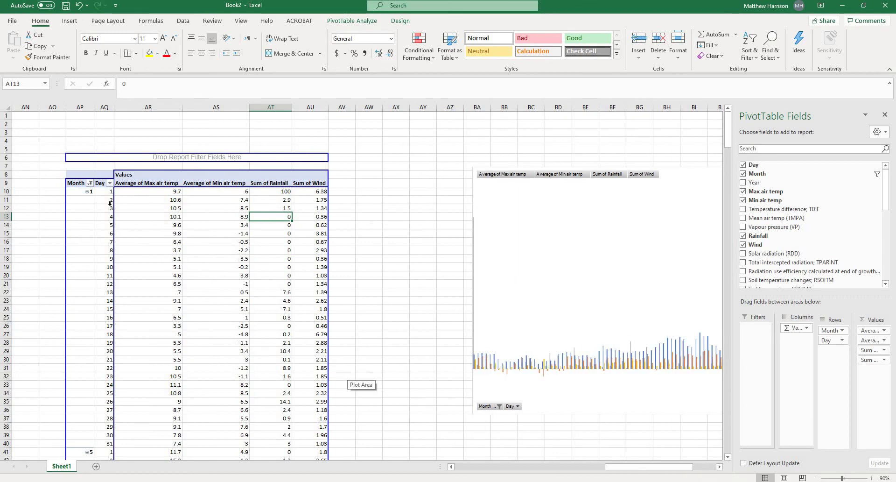
# Set the Month filter to (Select All) so every month is shown
pyautogui.click(89, 183)
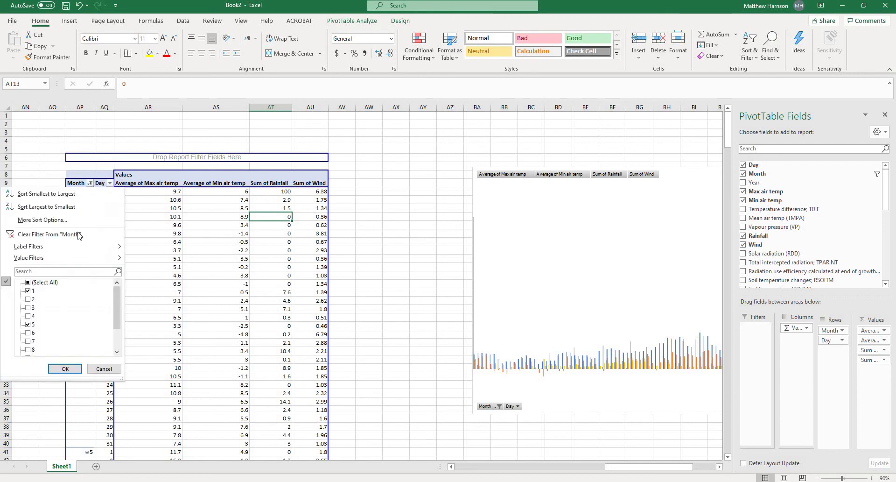
pyautogui.click(37, 283)
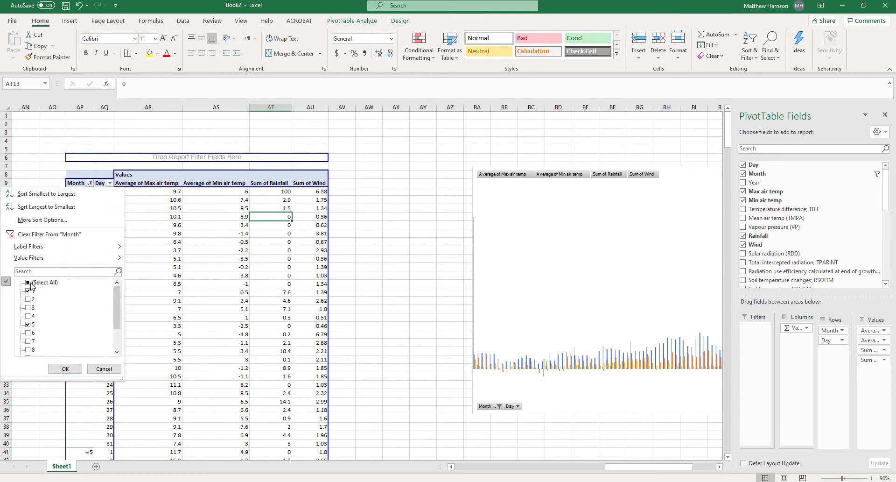
pyautogui.click(59, 369)
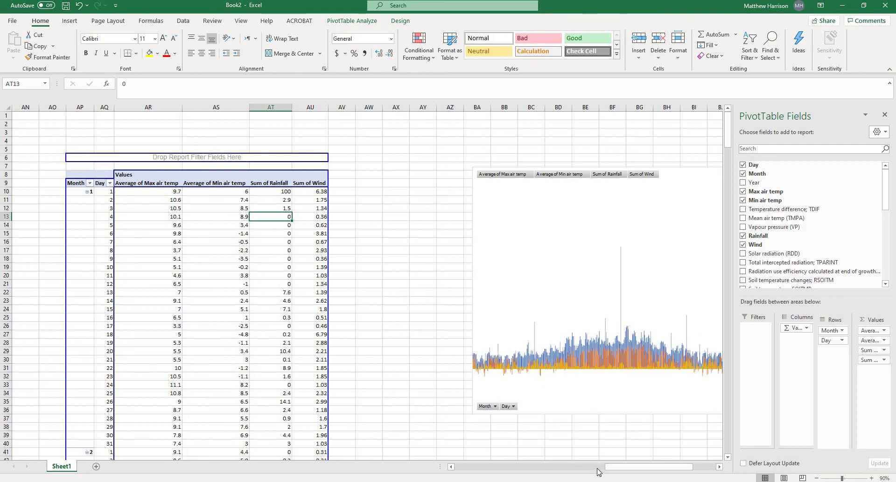
pyautogui.scroll(-2, 597, 470)
pyautogui.moveTo(606, 470)
pyautogui.mouseDown()
pyautogui.moveTo(615, 471)
pyautogui.moveTo(598, 470)
pyautogui.mouseUp()
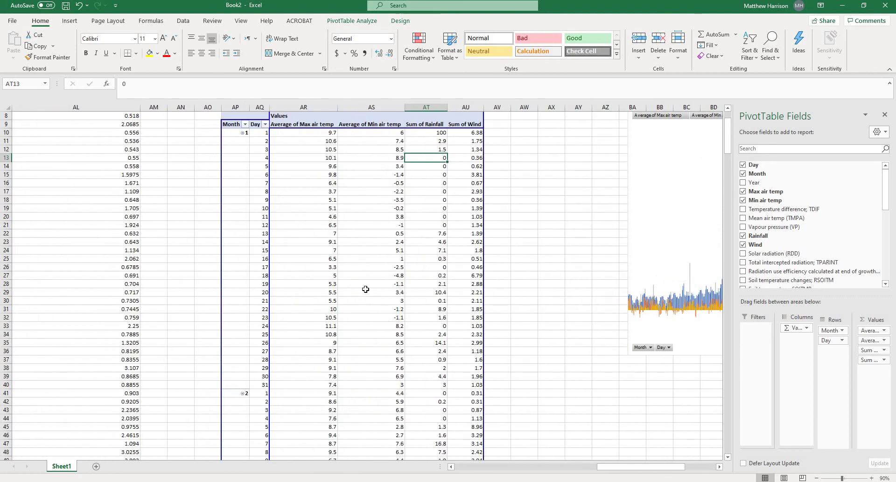
pyautogui.scroll(2, 366, 289)
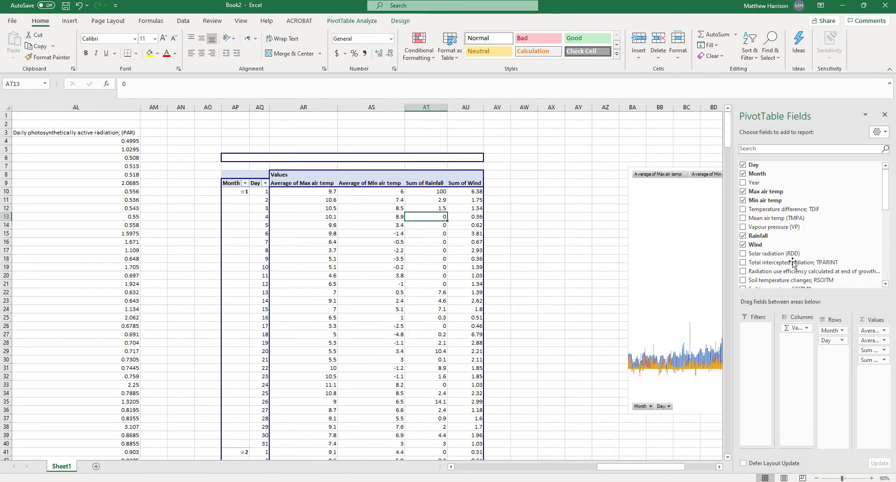
# Remove Day from the rows for twelve monthly rows, and move the PivotChart beside the table
pyautogui.click(742, 165)
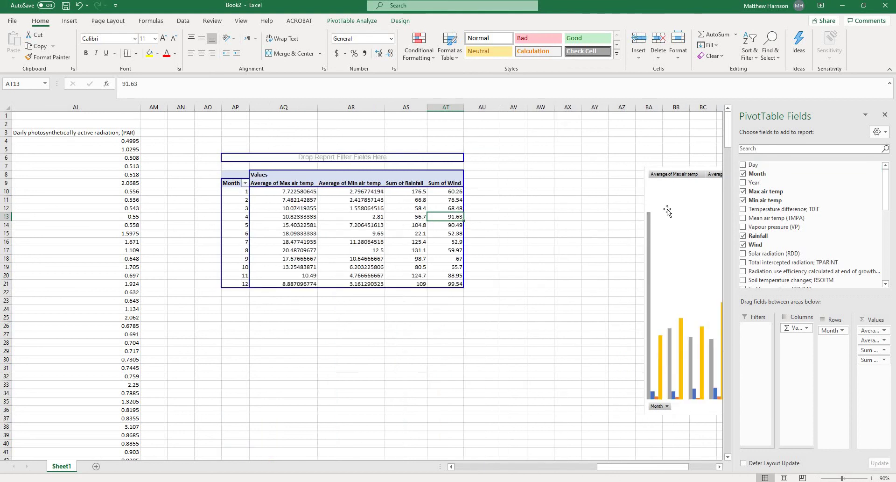
pyautogui.moveTo(604, 467); pyautogui.dragTo(616, 467)
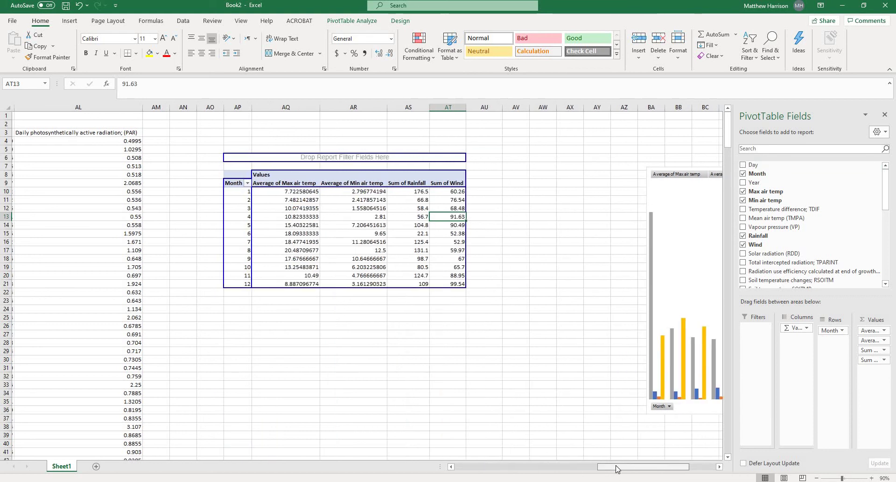
pyautogui.click(492, 187)
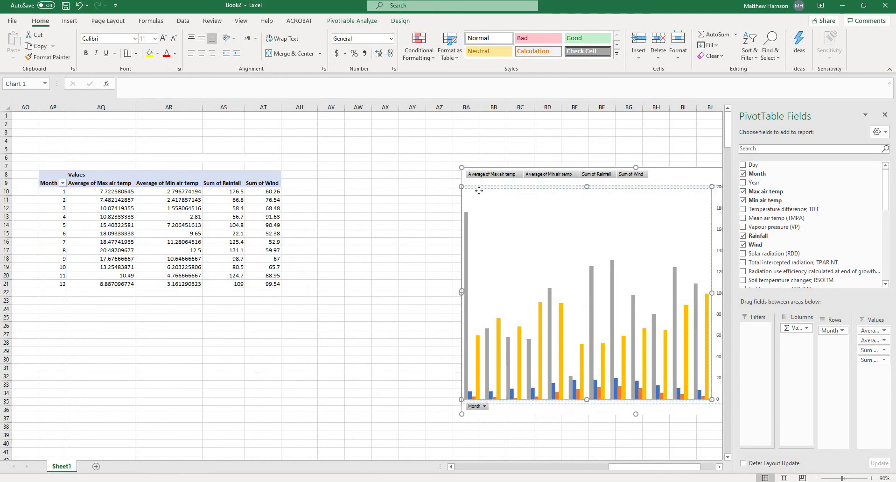
pyautogui.moveTo(590, 162); pyautogui.dragTo(517, 144)
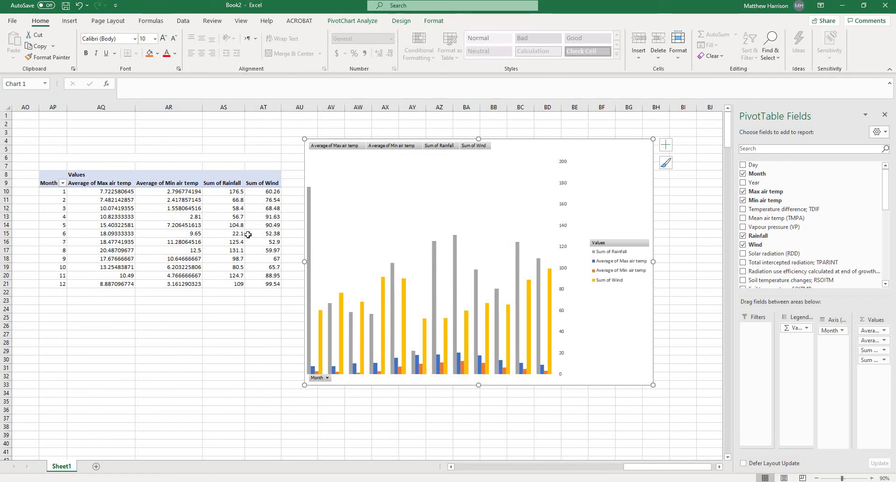
# Change the Average of Max and Min air temp series to Line charts
pyautogui.click(385, 221)
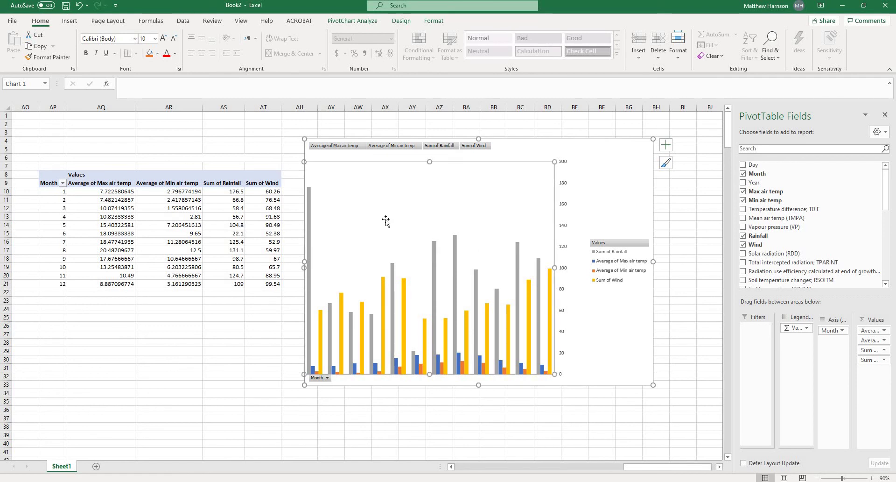
pyautogui.rightClick(387, 222)
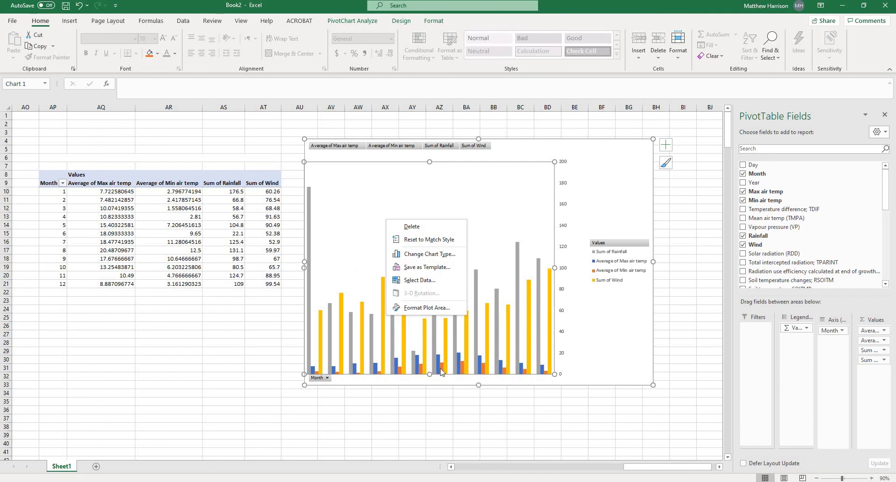
pyautogui.press('Escape')
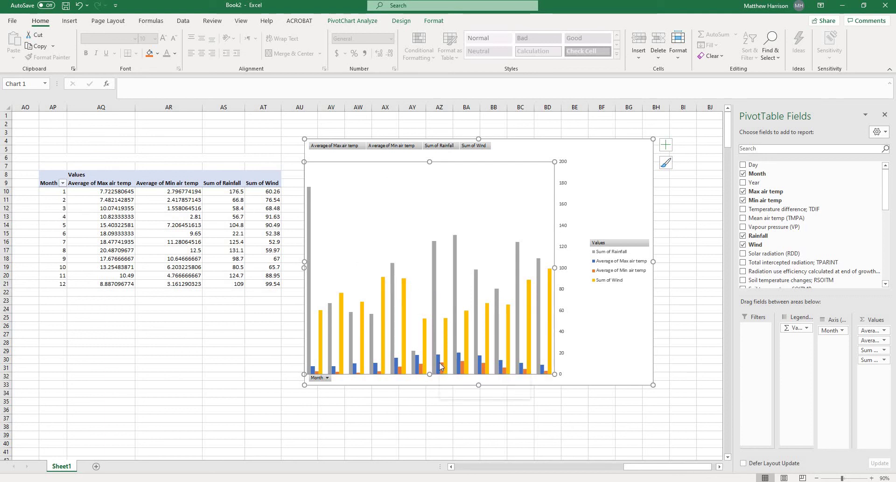
pyautogui.rightClick(439, 364)
pyautogui.click(456, 286)
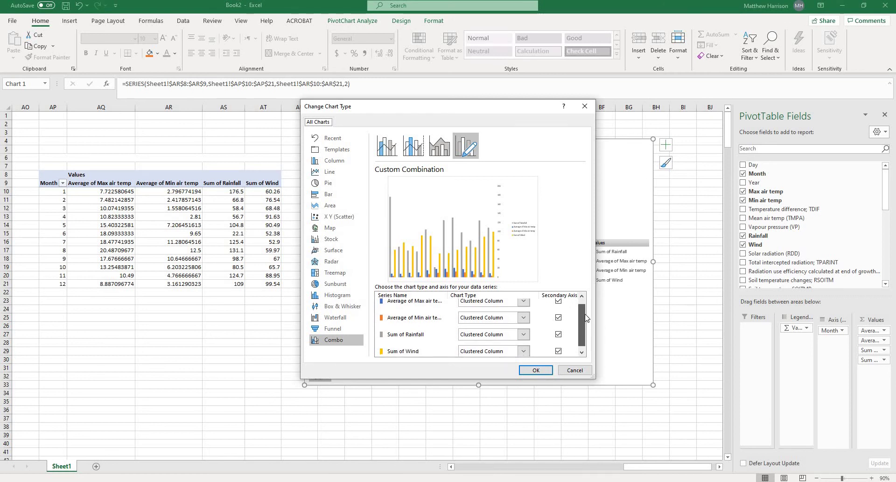
pyautogui.click(529, 308)
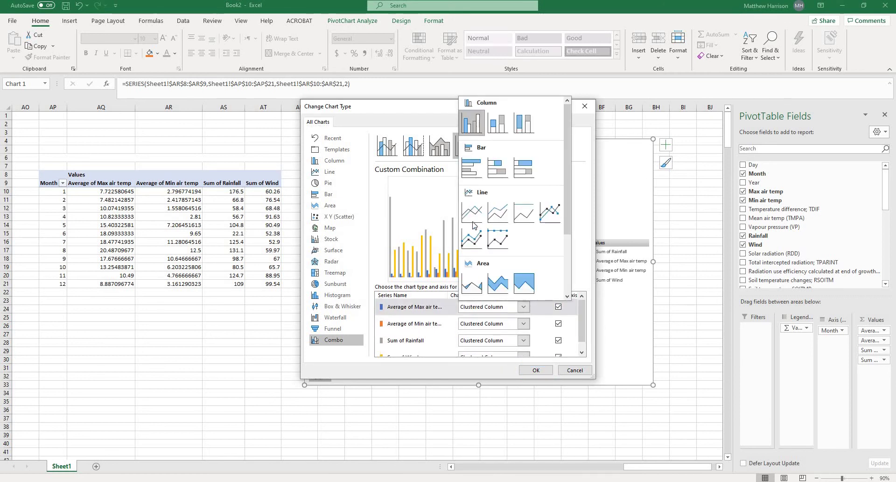
pyautogui.click(472, 214)
pyautogui.click(523, 323)
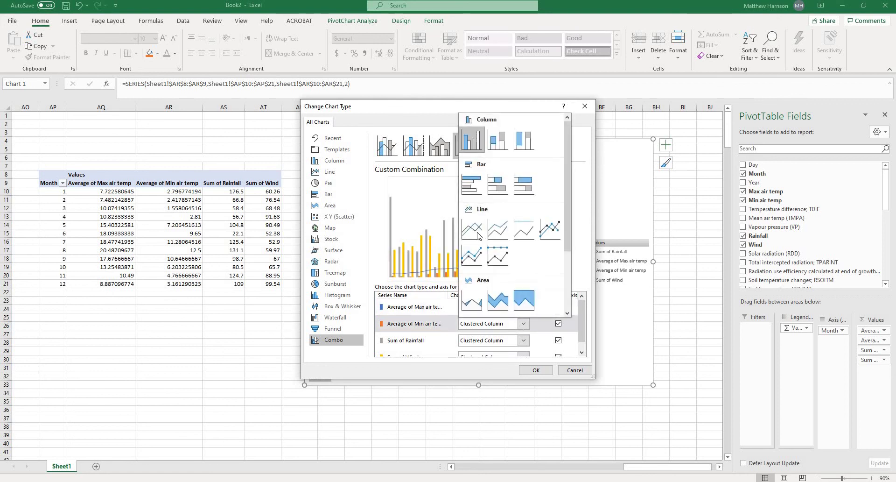
pyautogui.click(478, 235)
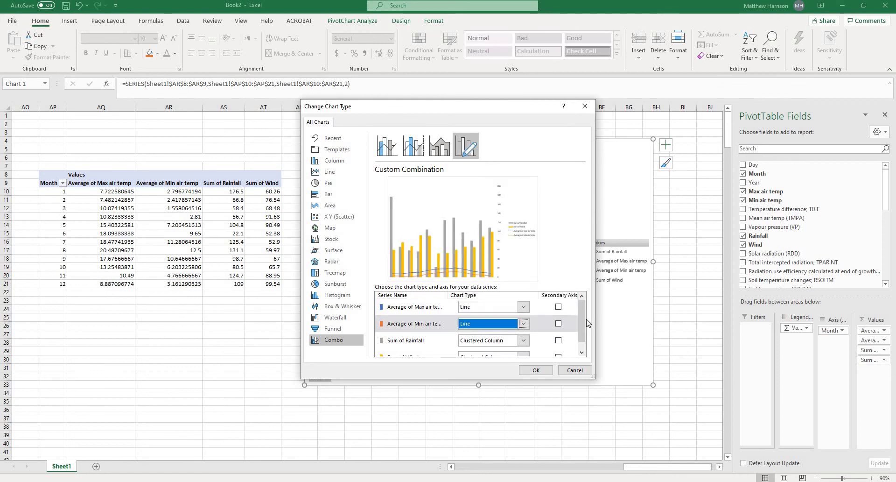
# Put Sum of Rainfall and Sum of Wind on the secondary axis and apply
pyautogui.scroll(-1, 535, 343)
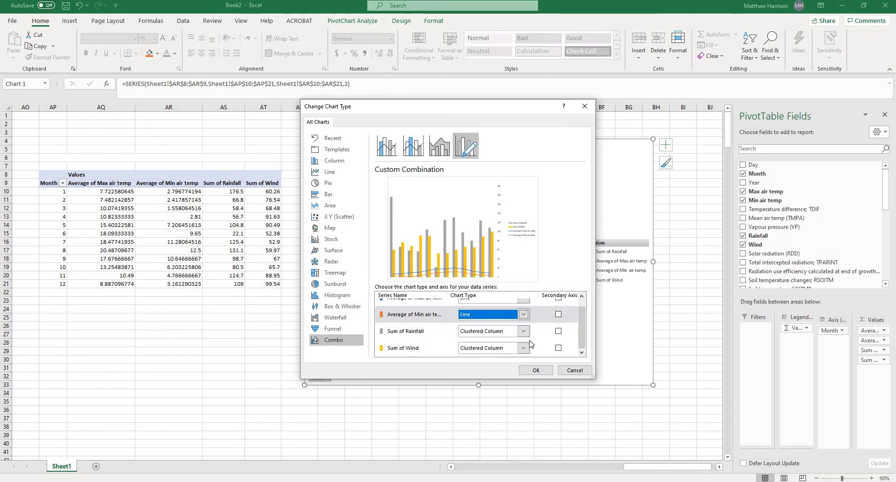
pyautogui.click(558, 331)
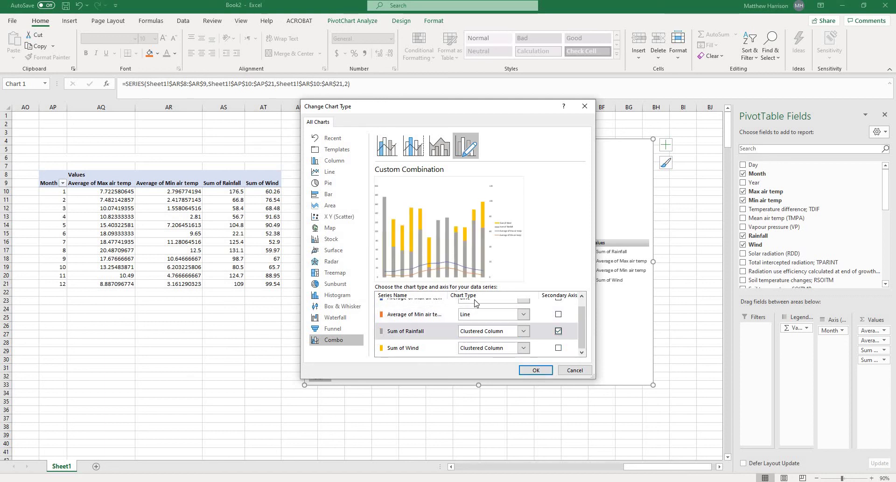
pyautogui.click(558, 348)
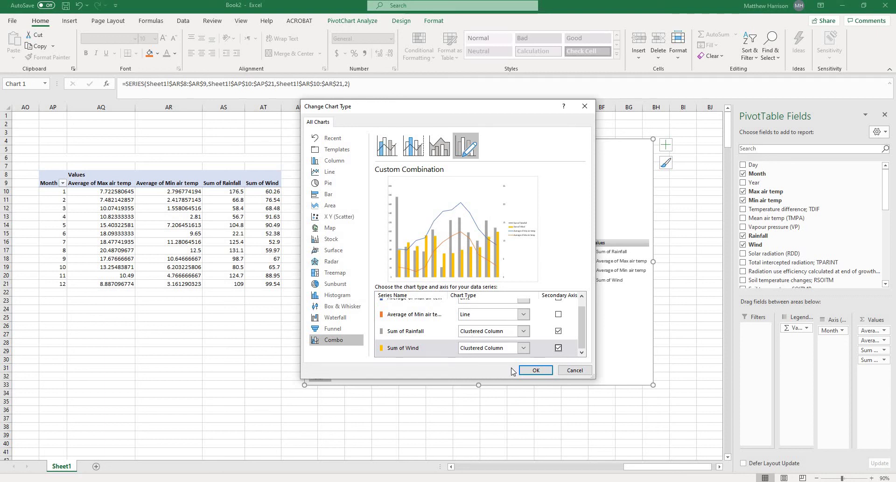
pyautogui.click(536, 370)
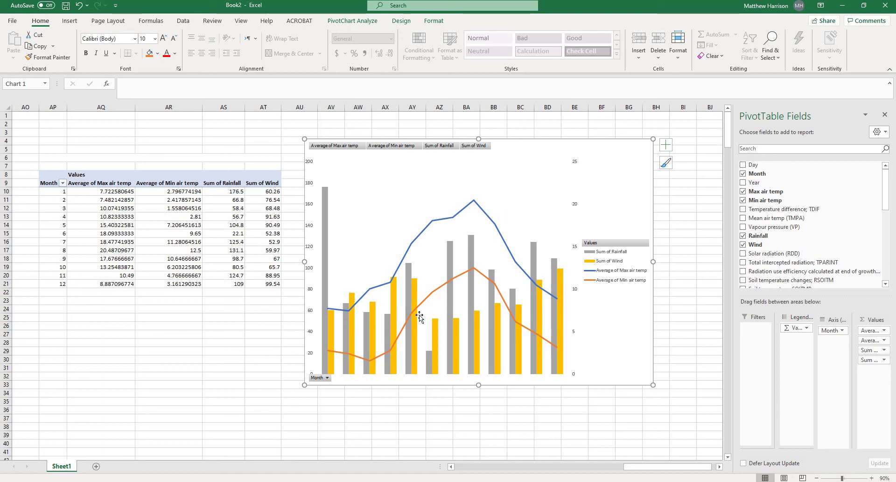
# Change the Wind summary from Sum to Max, giving Max of Wind
pyautogui.moveTo(395, 321)
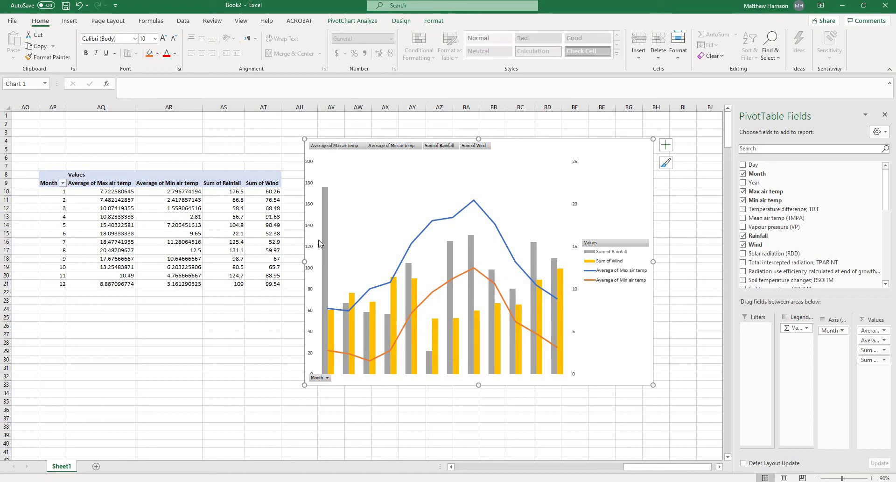
pyautogui.doubleClick(266, 187)
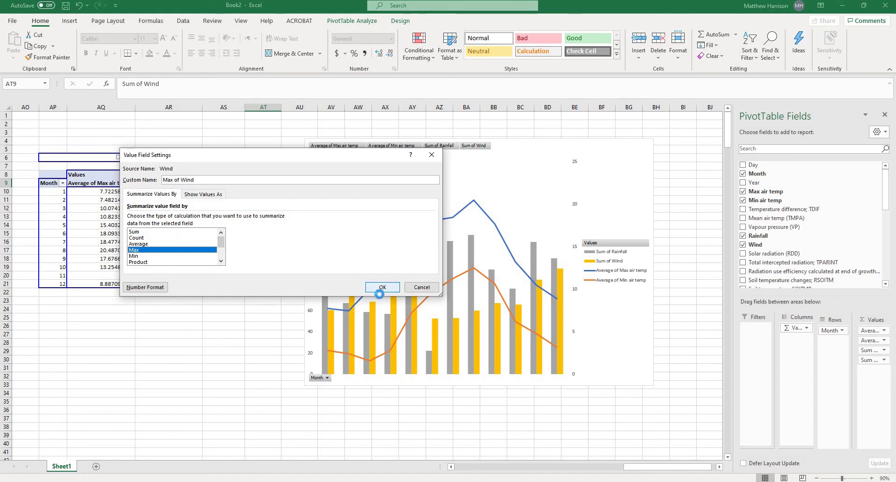
pyautogui.click(381, 288)
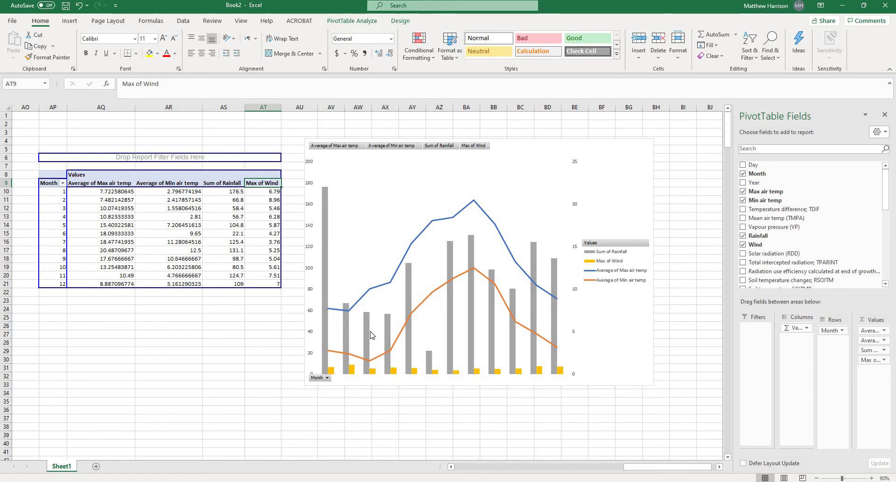
# Review the chart's data source and series chart types, then undo the combo formatting with Ctrl+Z
pyautogui.click(357, 225)
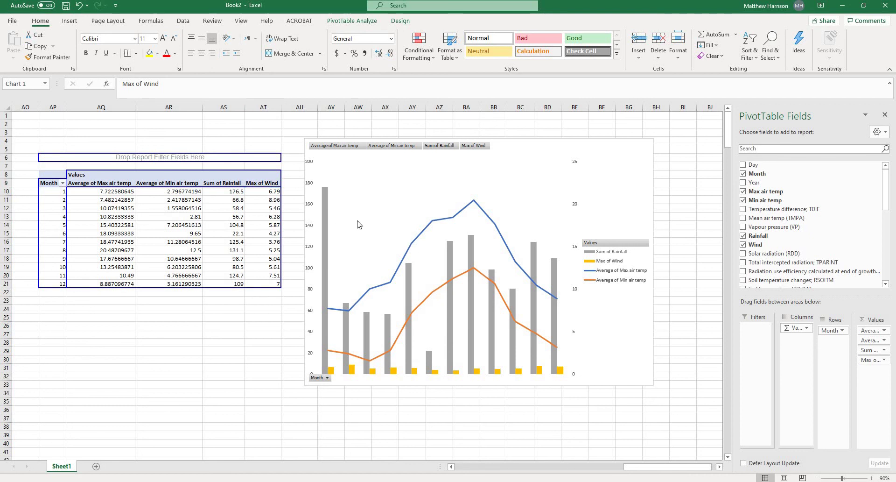
pyautogui.rightClick(357, 225)
pyautogui.click(387, 282)
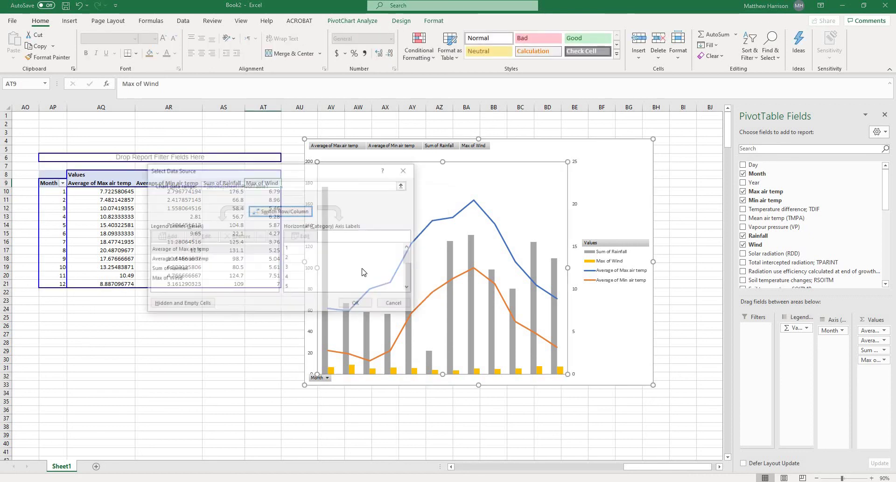
pyautogui.click(398, 304)
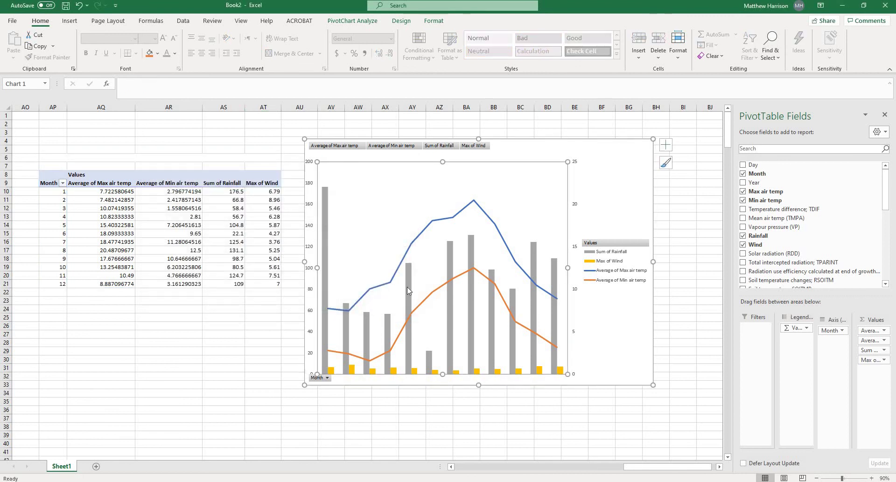
pyautogui.click(407, 287)
pyautogui.rightClick(407, 287)
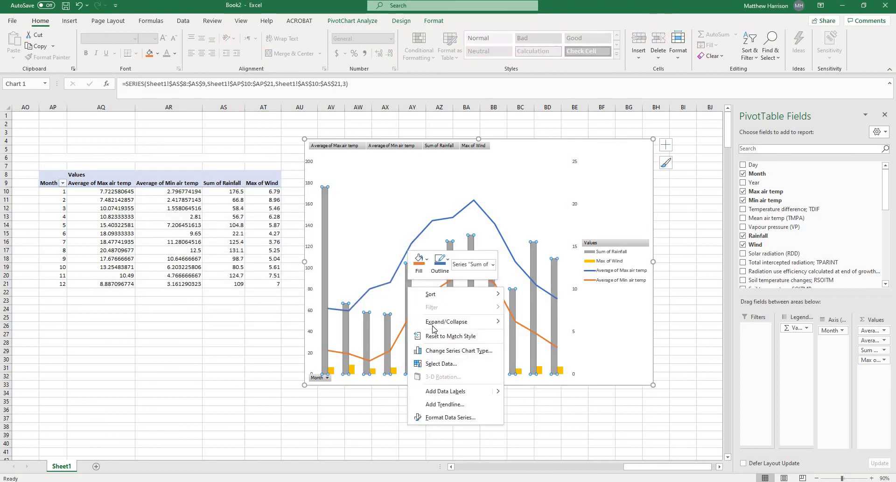
pyautogui.click(448, 350)
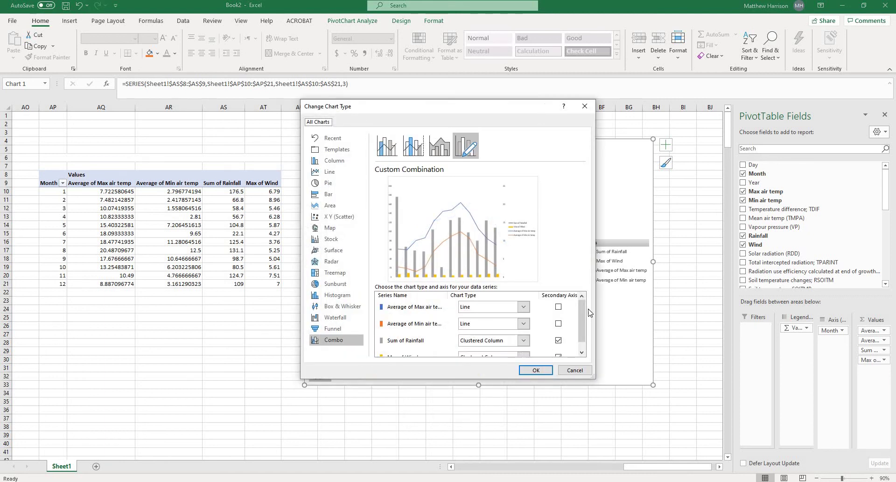
pyautogui.moveTo(584, 326); pyautogui.dragTo(569, 370)
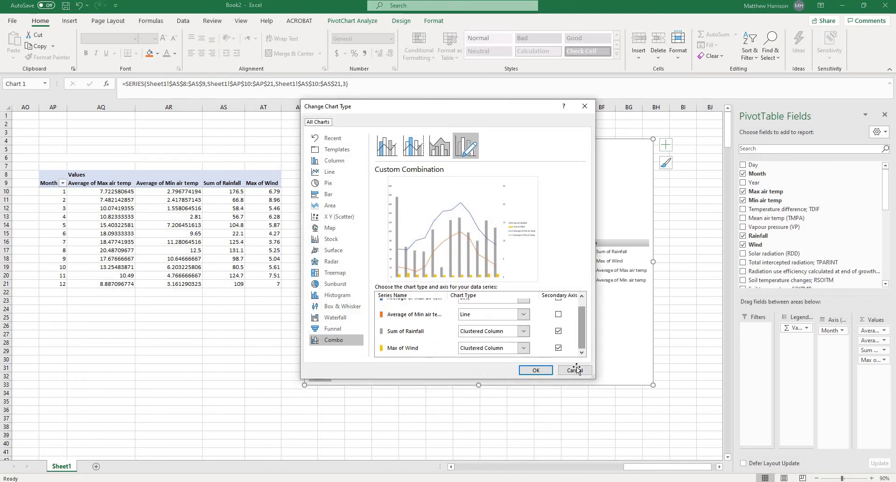
pyautogui.click(551, 434)
pyautogui.click(471, 252)
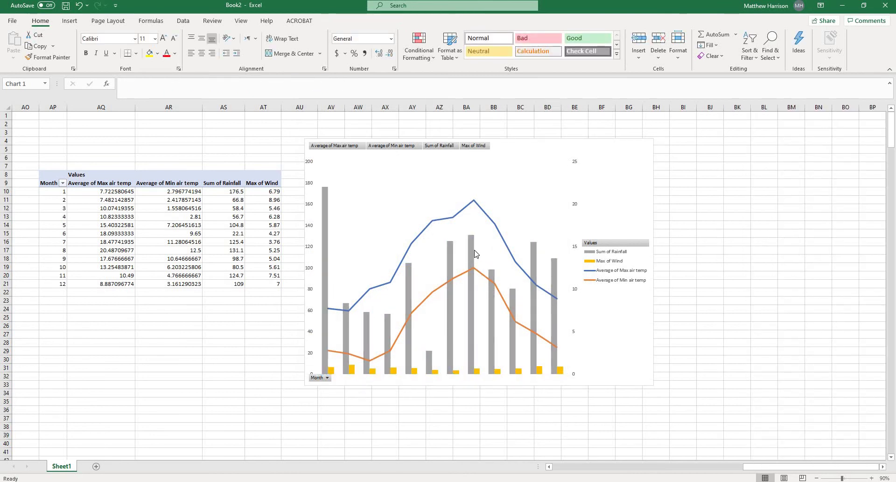
pyautogui.hotkey('ctrl', 'z')
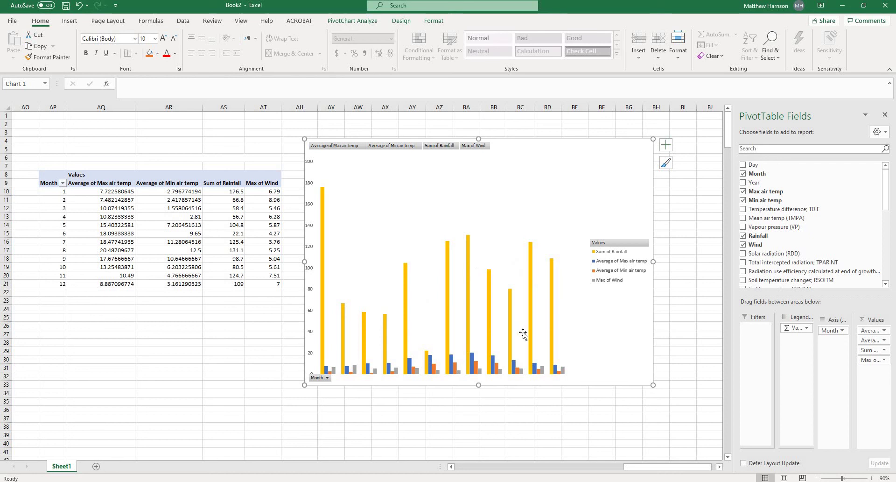
# Undo one more change with Ctrl+Z, then review the chart's series in Select Data and cancel
pyautogui.click(531, 292)
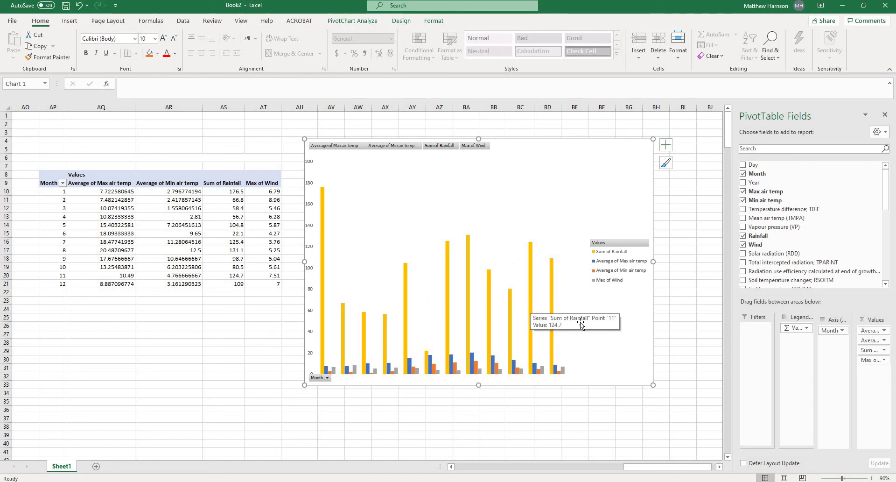
pyautogui.hotkey('ctrl', 'z')
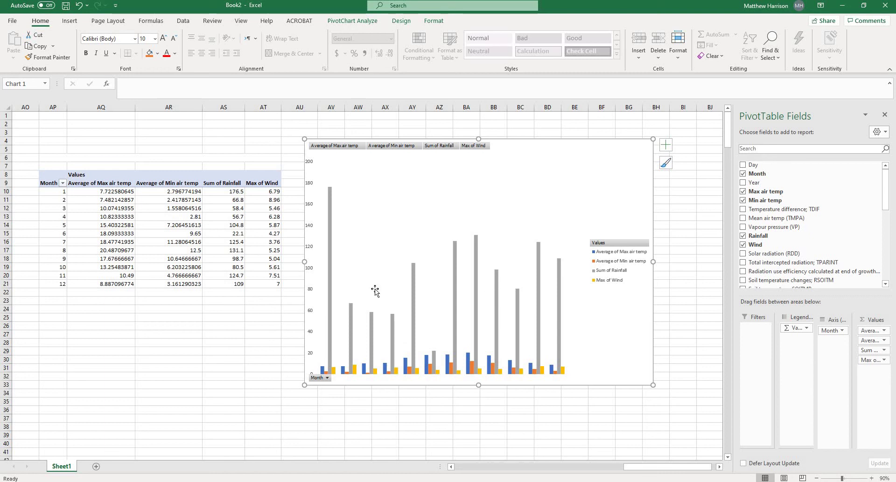
pyautogui.rightClick(391, 213)
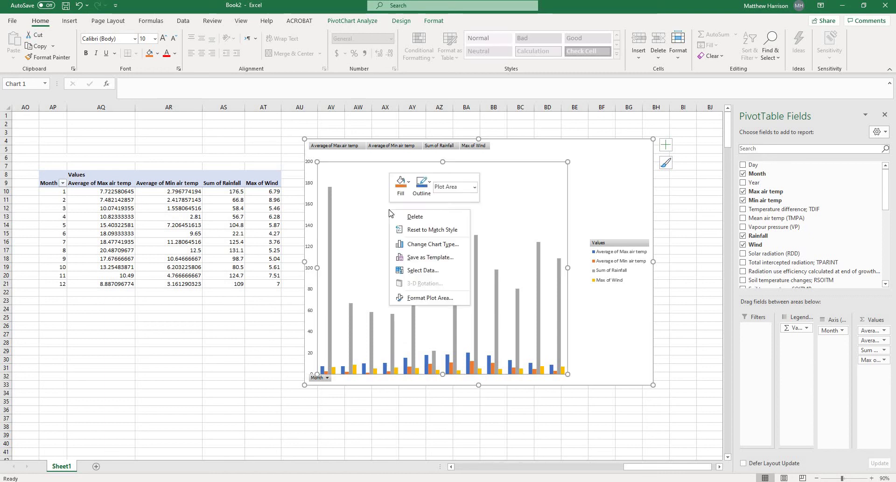
pyautogui.click(431, 270)
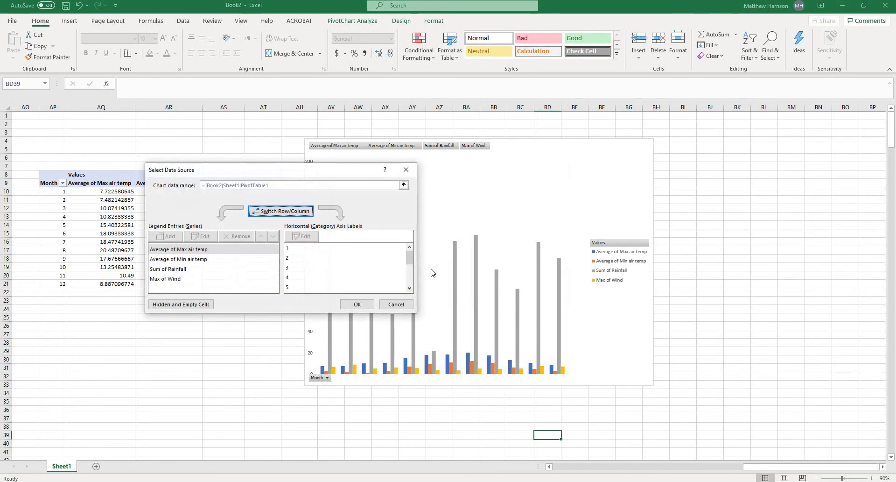
pyautogui.click(200, 252)
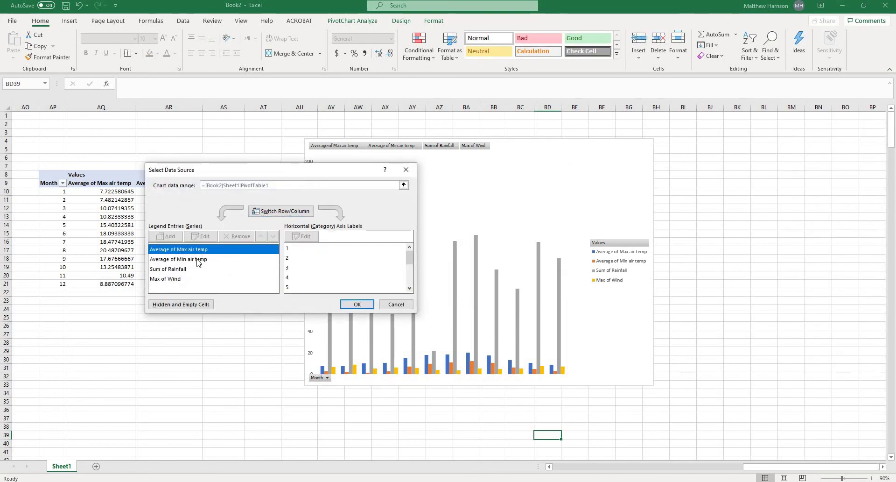
pyautogui.click(197, 260)
pyautogui.click(193, 270)
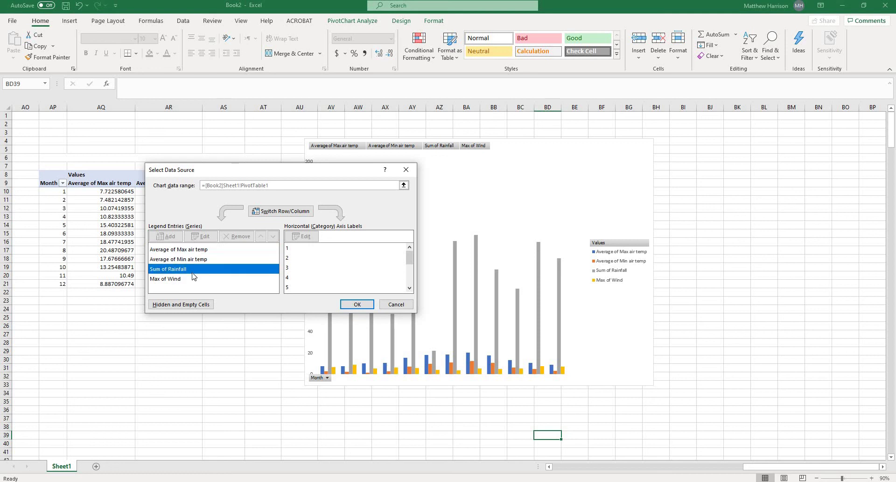
pyautogui.click(395, 304)
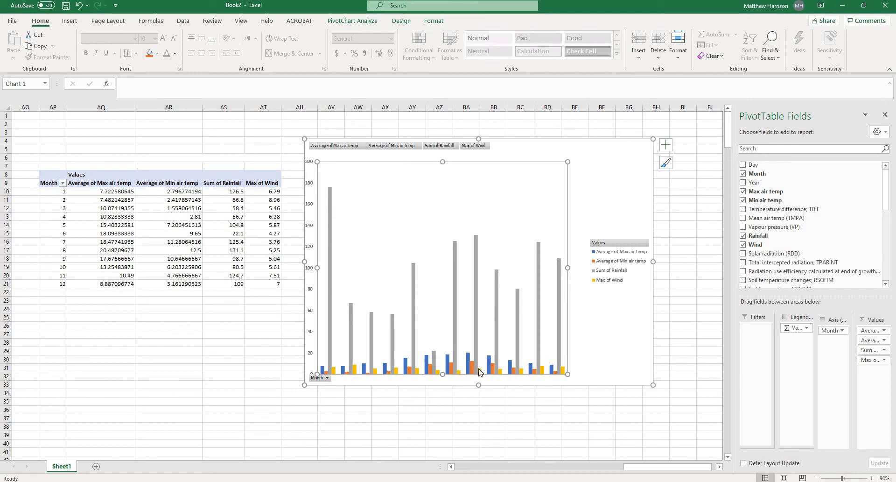
pyautogui.moveTo(479, 373)
# Remove Rainfall from the PivotTable and check the Max of Wind series in Select Data
pyautogui.click(742, 236)
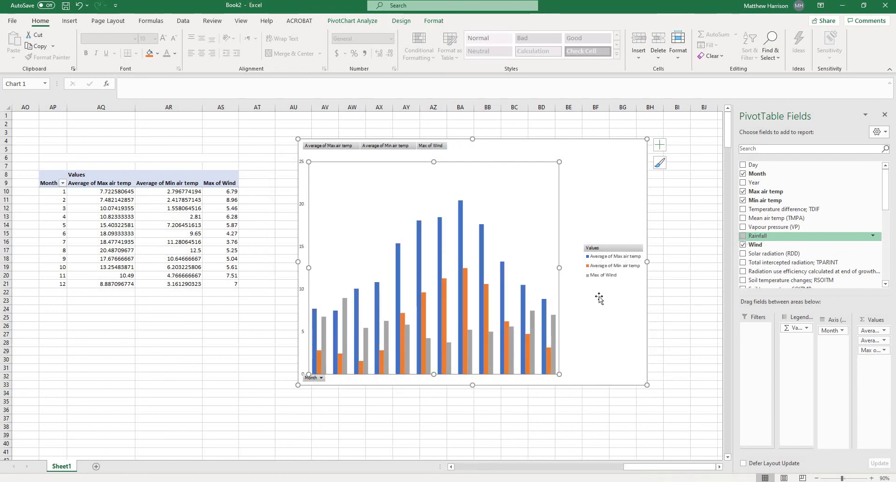
pyautogui.rightClick(519, 236)
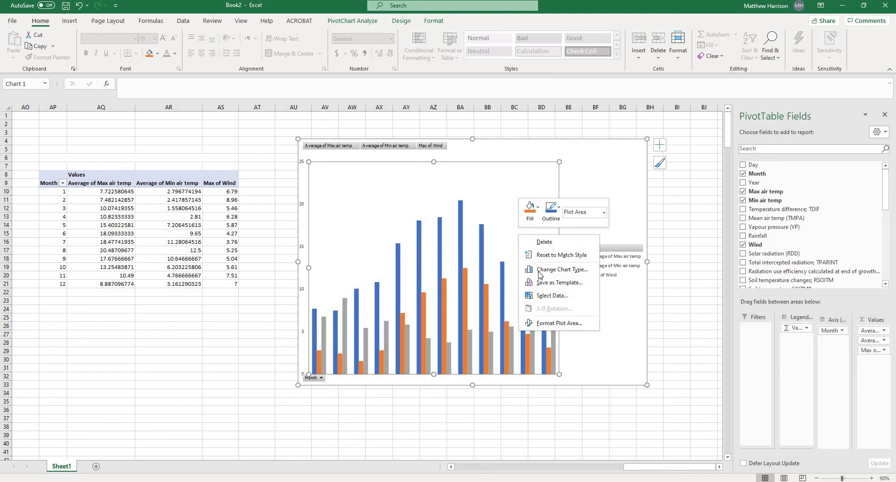
pyautogui.click(546, 295)
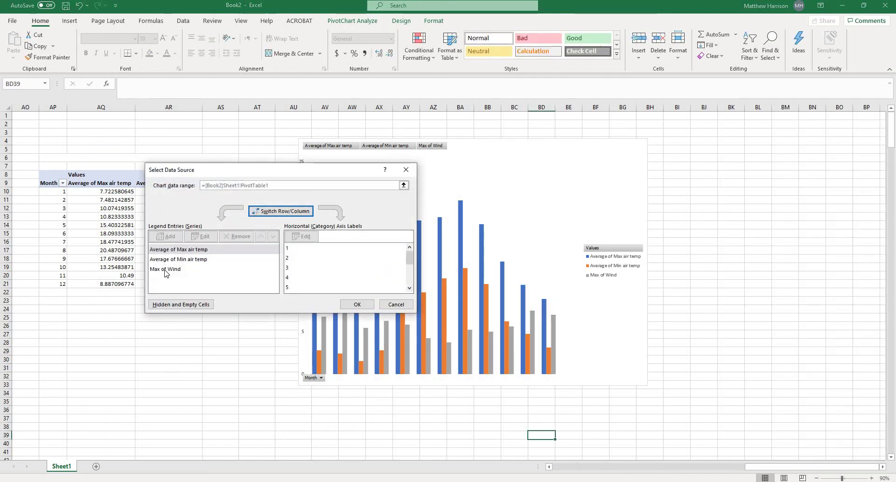
pyautogui.click(164, 269)
pyautogui.click(356, 305)
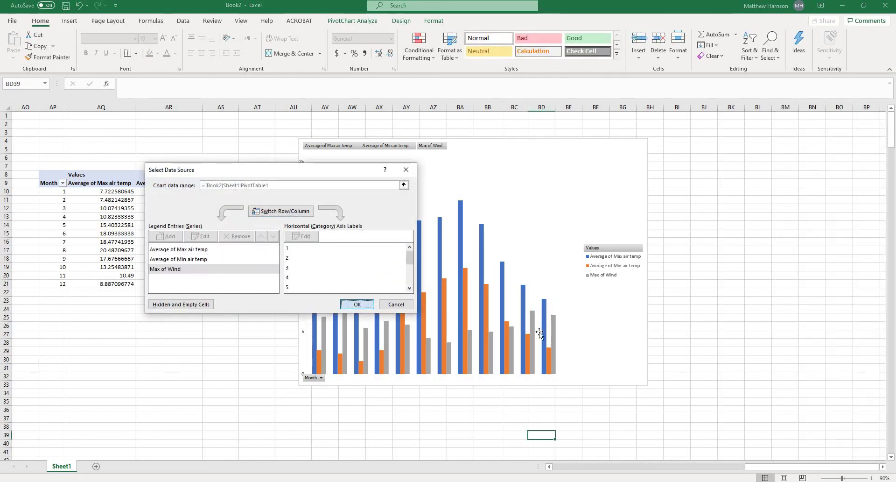
# Plot the Max of Wind series on the secondary axis
pyautogui.click(534, 325)
pyautogui.rightClick(534, 325)
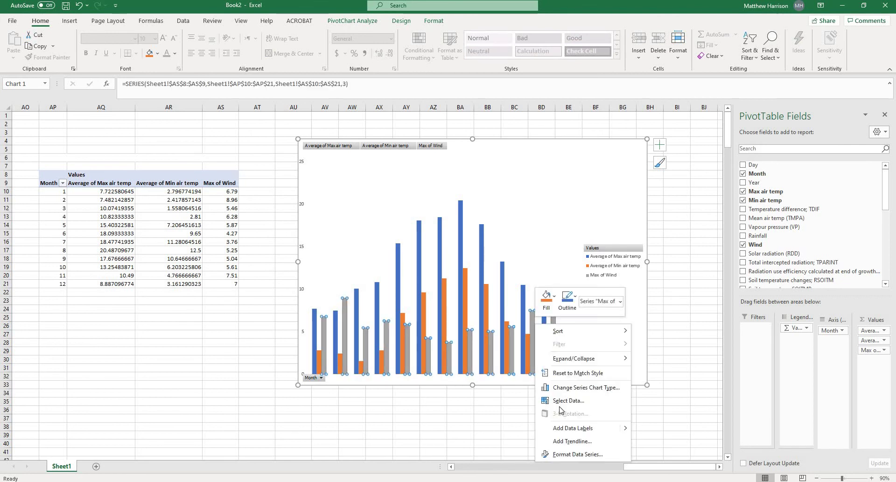
pyautogui.click(568, 387)
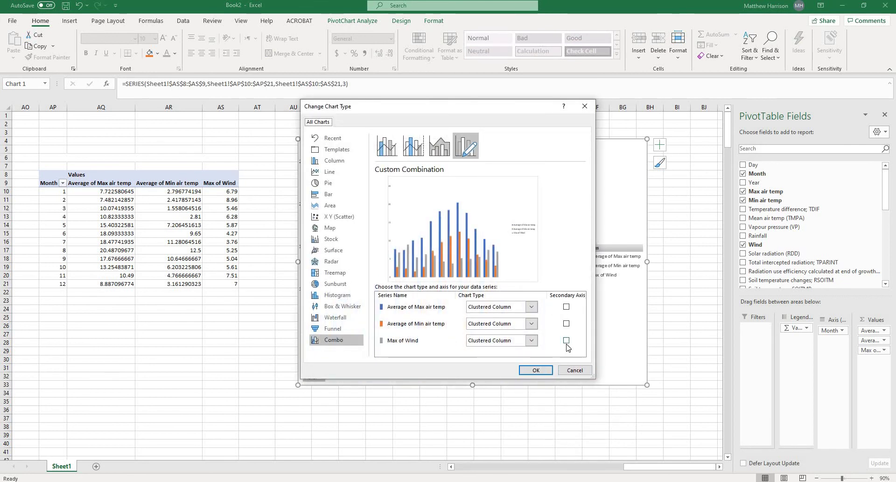
pyautogui.click(566, 340)
pyautogui.click(547, 370)
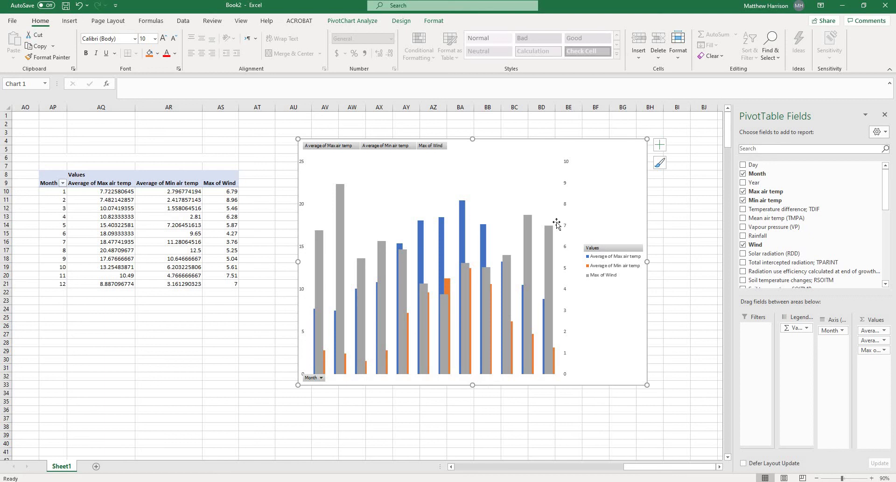
pyautogui.moveTo(545, 247)
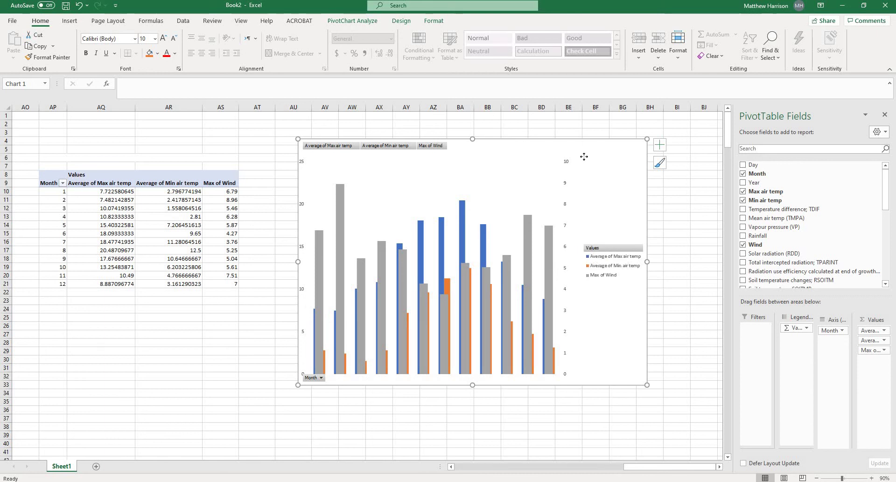
# Drag the PivotChart leftward so it sits closer to the PivotTable
pyautogui.moveTo(583, 155); pyautogui.dragTo(541, 157)
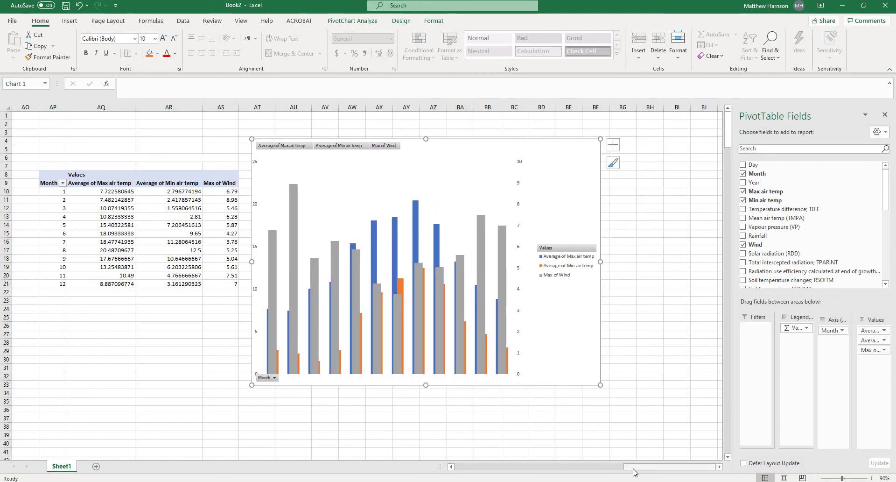
pyautogui.moveTo(634, 468); pyautogui.dragTo(600, 481)
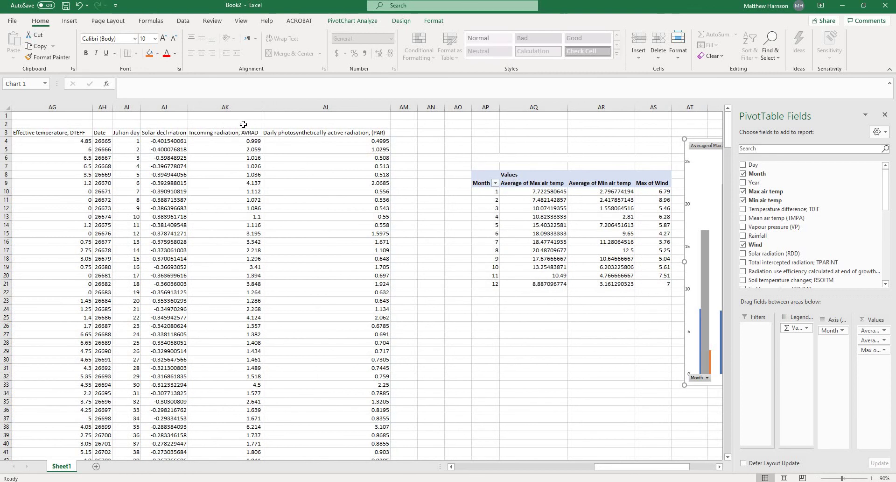